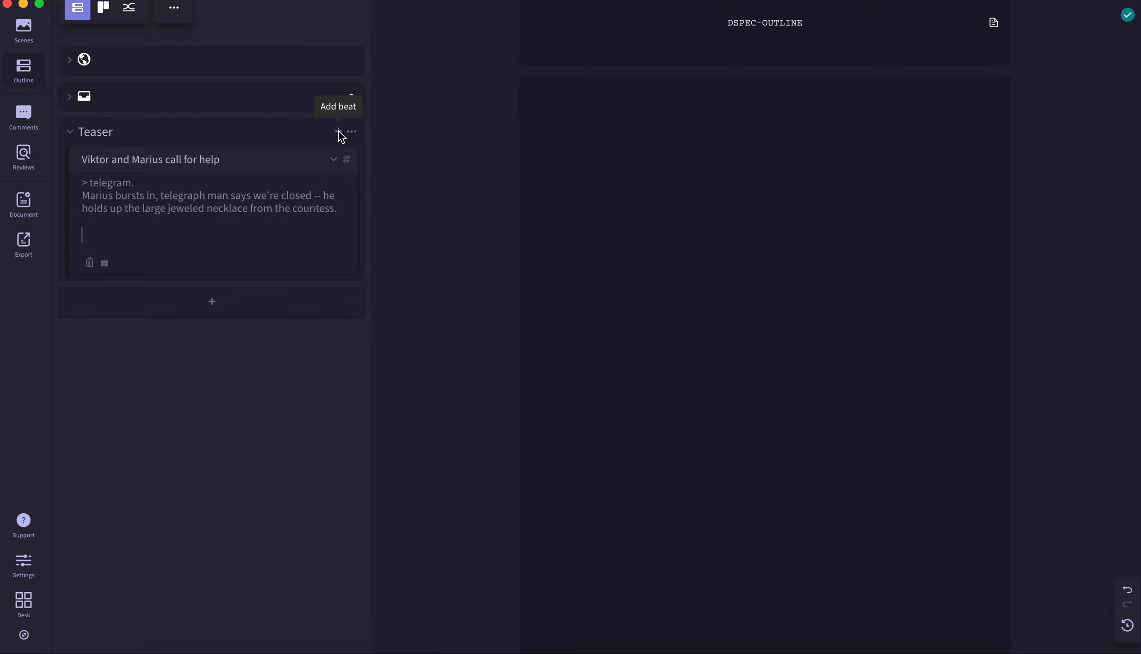
# Add a second beat to the Teaser and title it "Intro Seward".
pyautogui.click(338, 132)
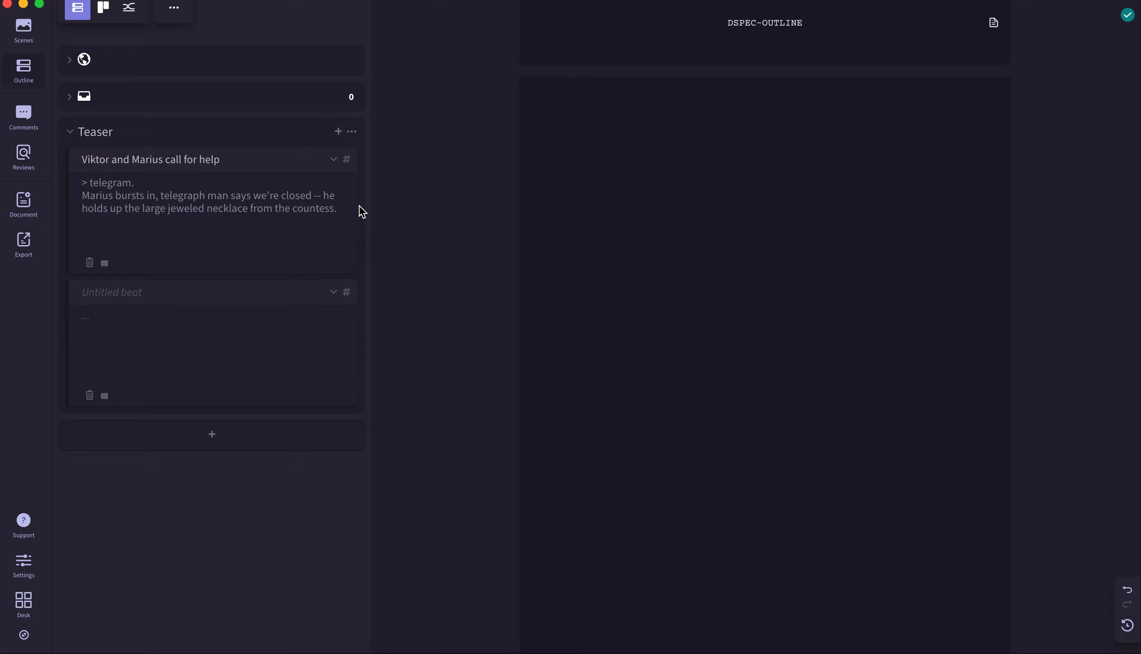
pyautogui.click(247, 227)
pyautogui.click(243, 289)
pyautogui.write('Intro Seward')
# Describe the Intro Seward beat as "John Seward's lab -- box brought in, still wet." and collapse it.
pyautogui.click(174, 345)
pyautogui.write("John Seward's ")
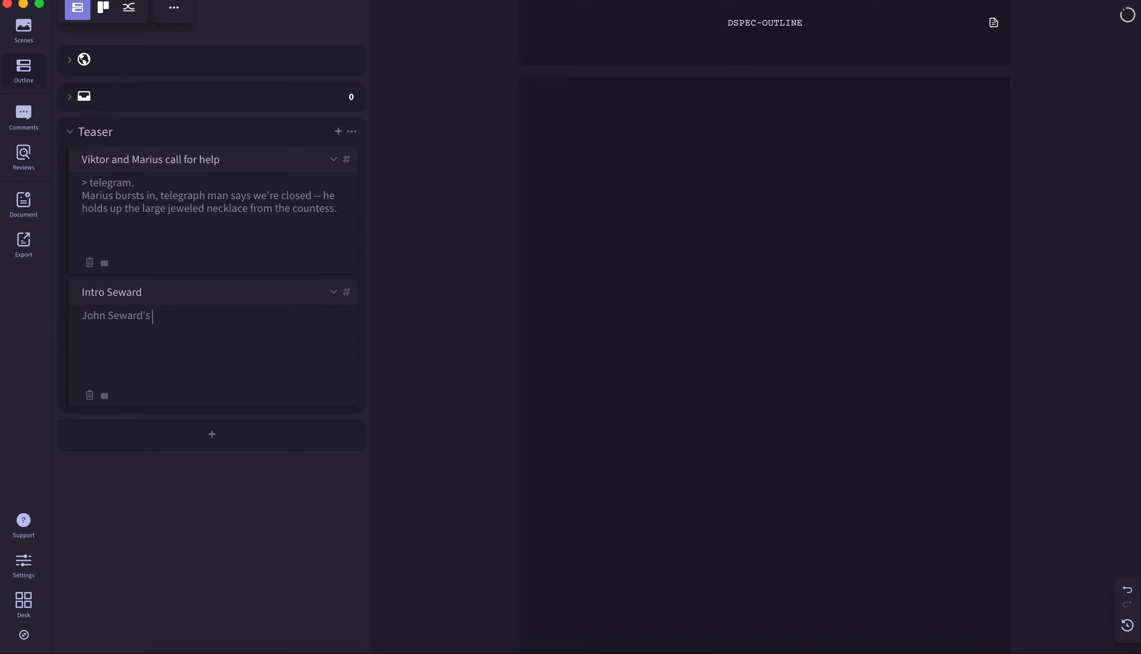
pyautogui.write('lab -- box brought in, still with se')
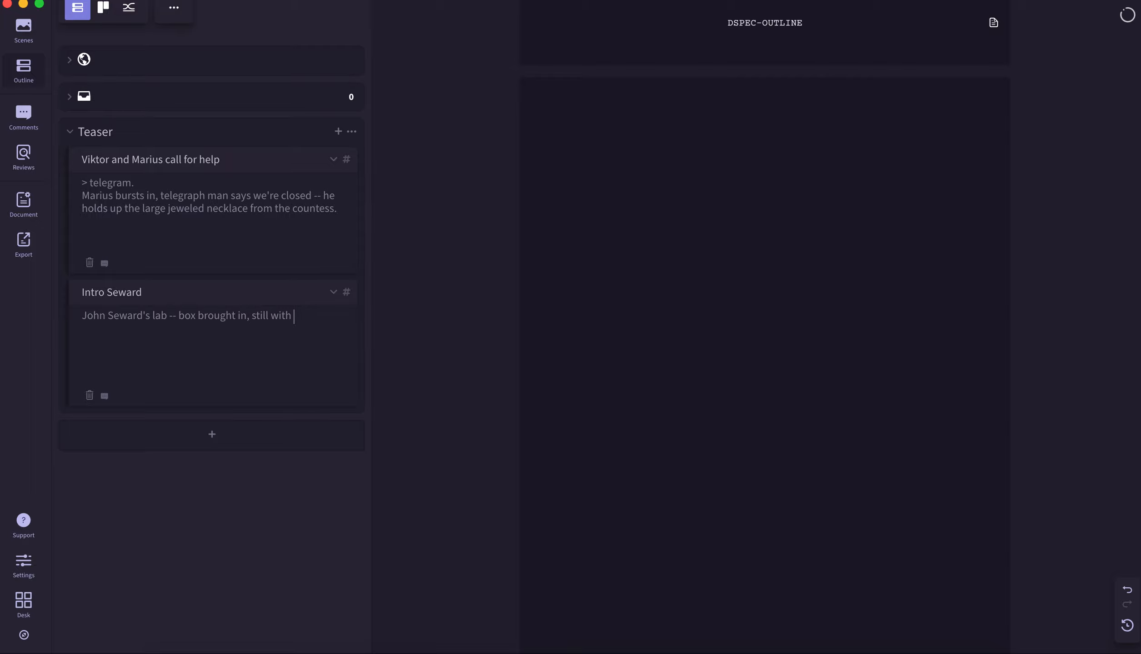
pyautogui.press('BackSpace')
pyautogui.press('BackSpace')
pyautogui.press('BackSpace')
pyautogui.press('BackSpace')
pyautogui.press('BackSpace')
pyautogui.press('BackSpace')
pyautogui.write('et.')
pyautogui.click(333, 292)
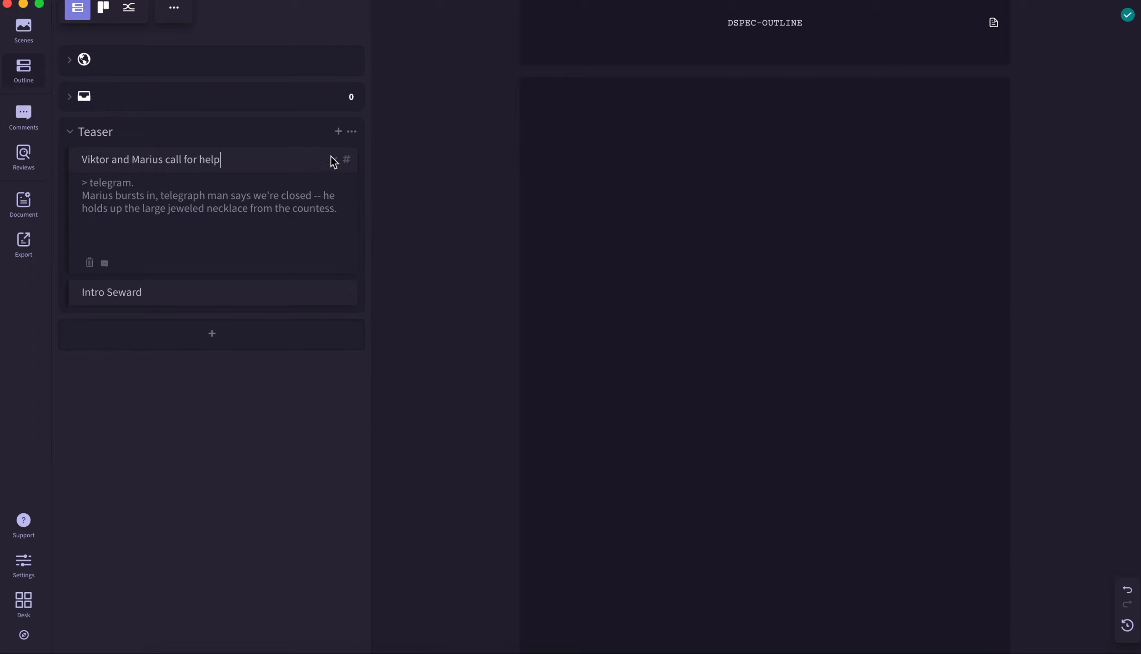
# Add another beat to the Teaser and title it "Mina gets telegram first --".
pyautogui.click(338, 131)
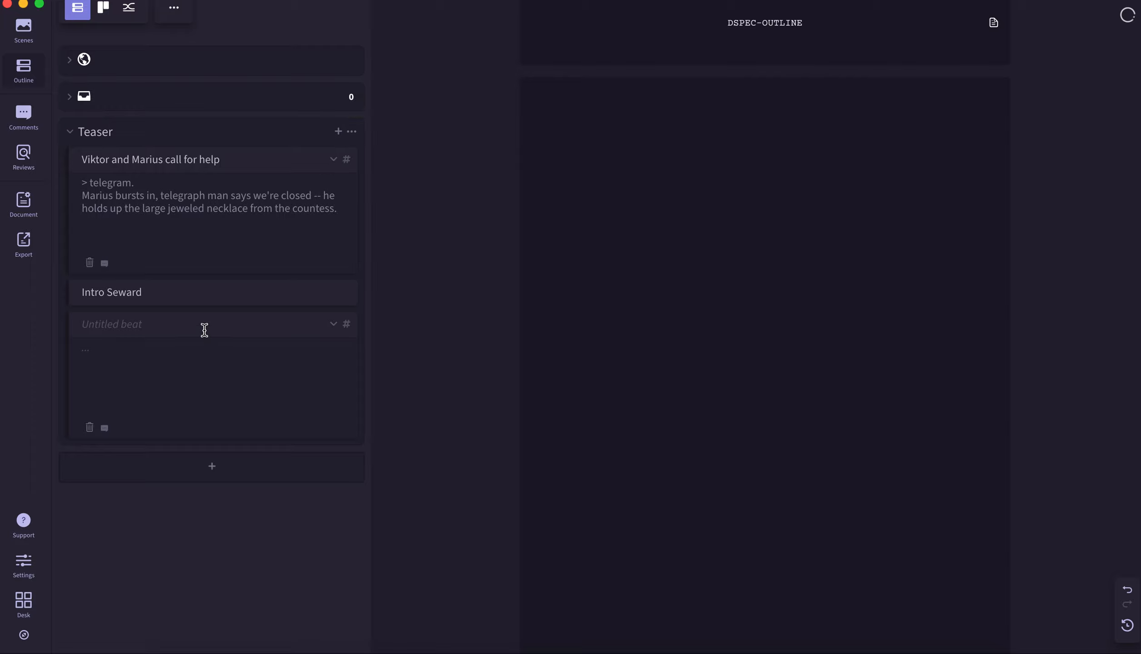
pyautogui.write('mar')
pyautogui.press('BackSpace')
pyautogui.press('BackSpace')
pyautogui.press('BackSpace')
pyautogui.write('Mina gets telegraphm')
pyautogui.press('BackSpace')
pyautogui.press('BackSpace')
pyautogui.press('BackSpace')
pyautogui.write('m first --')
# Describe the Mina telegram beat as "she gets dressed and leaves -- horseback?".
pyautogui.click(173, 366)
pyautogui.write('she gets dressed and leaves ')
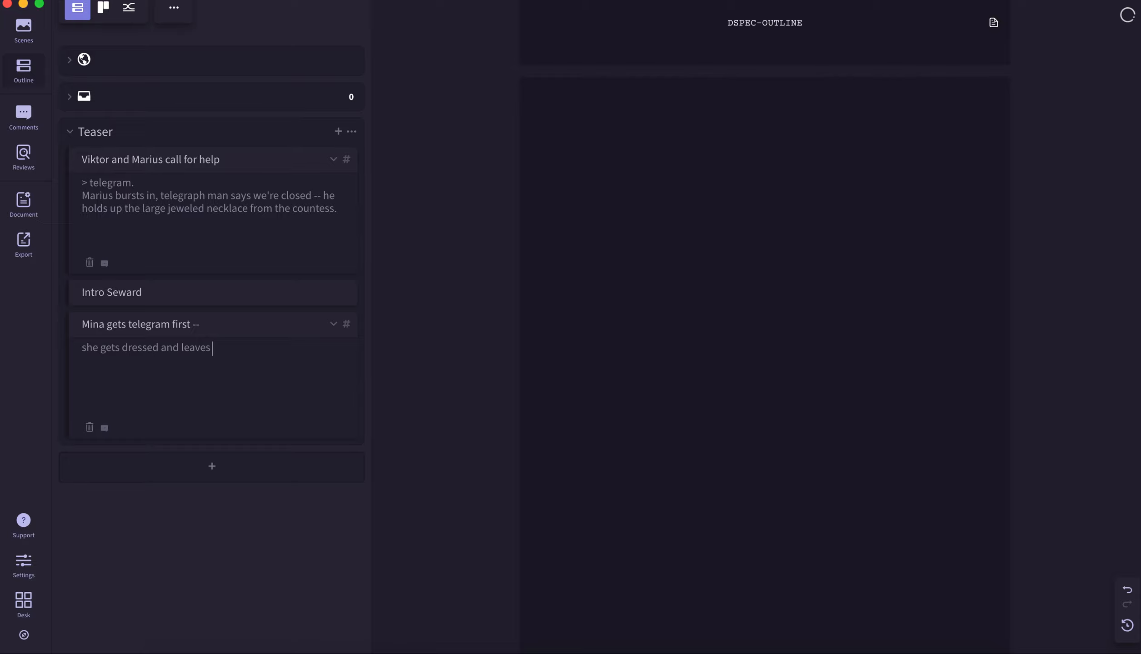
pyautogui.write('-- horseback?')
# Collapse the open Teaser beats and move "Mina gets telegram first --" above Intro Seward.
pyautogui.click(334, 166)
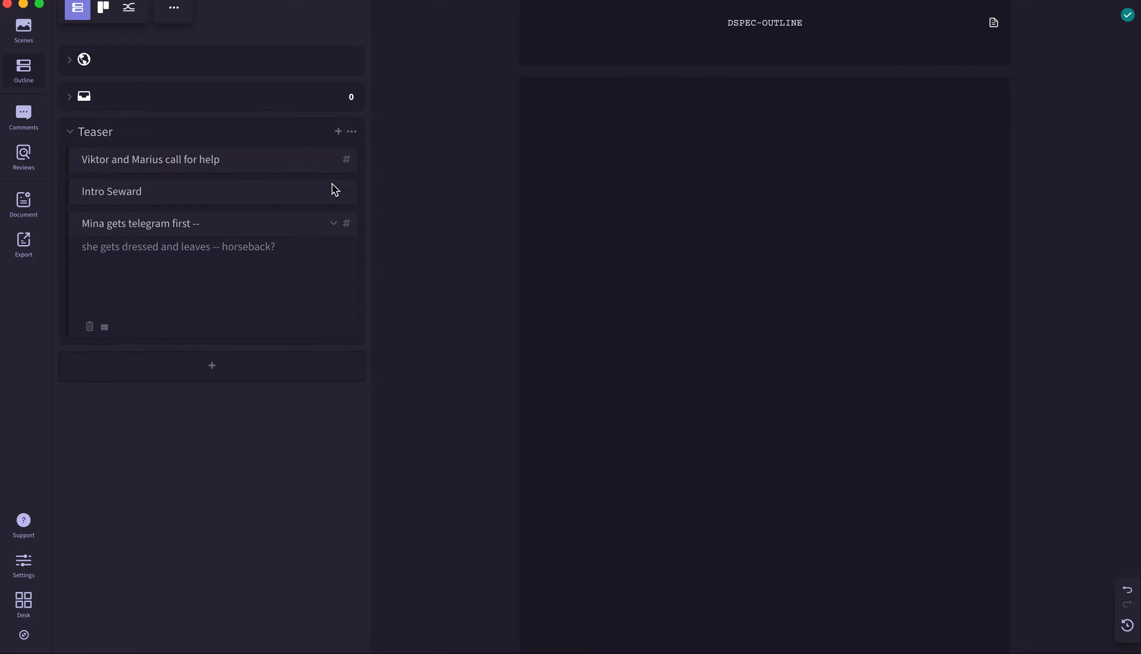
pyautogui.click(329, 221)
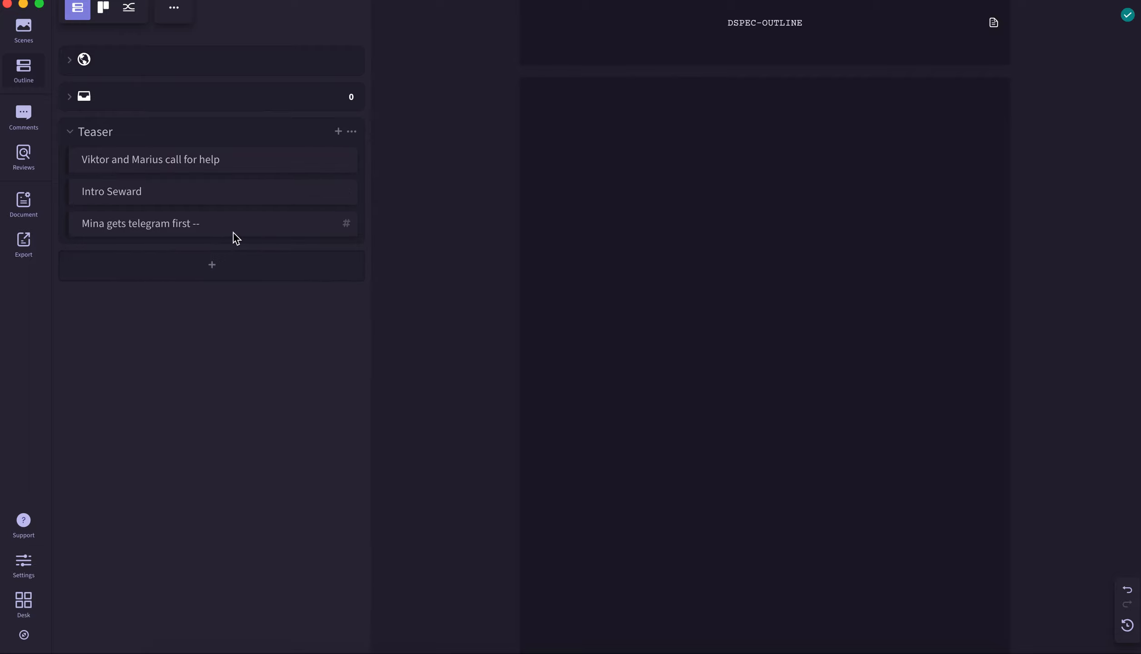
pyautogui.moveTo(232, 230); pyautogui.dragTo(224, 186)
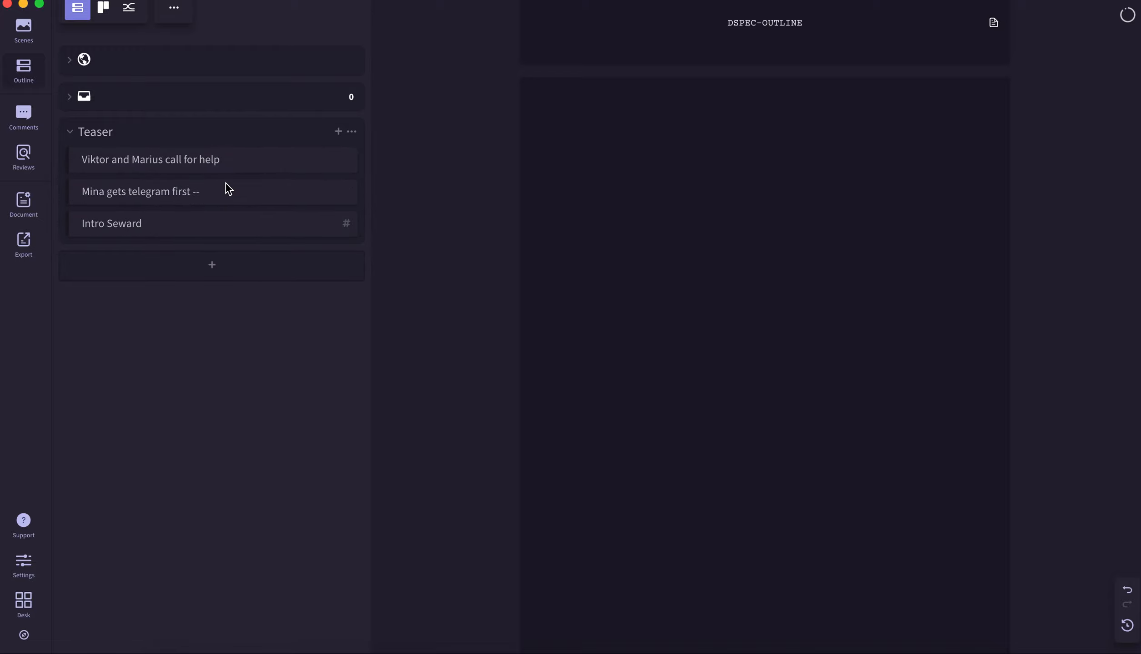
# Extend the Intro Seward description with "Mina arrives -" and a new line reading "introduction -- they shake hands".
pyautogui.click(212, 222)
pyautogui.click(216, 193)
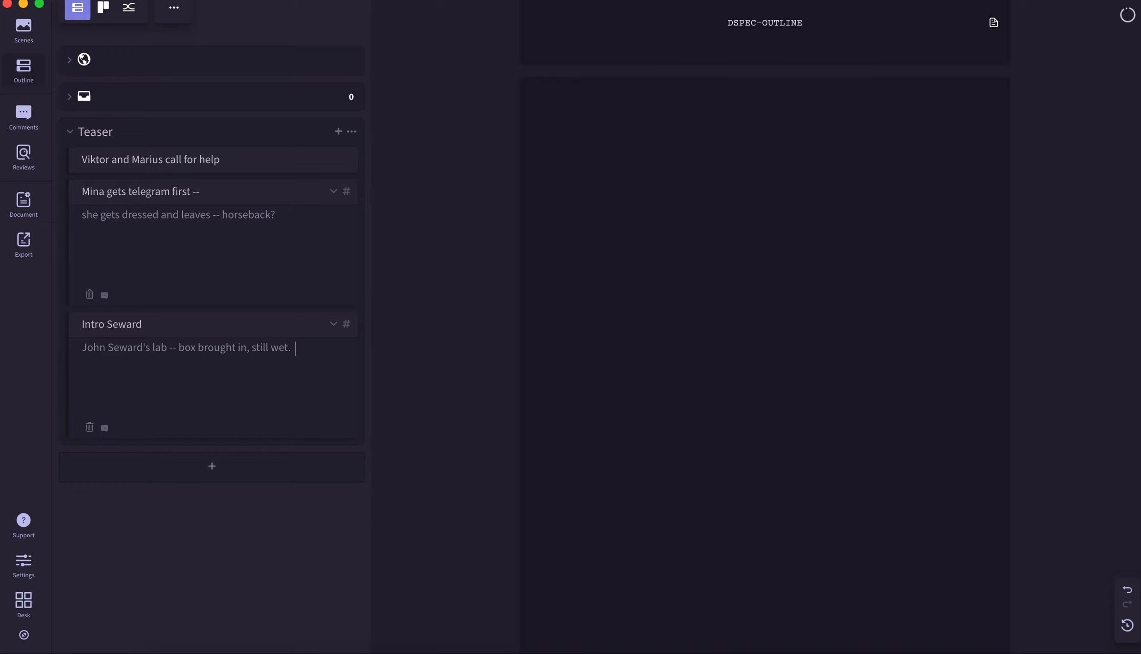
pyautogui.write('Mina arrives')
pyautogui.press('BackSpace')
pyautogui.press('BackSpace')
pyautogui.press('BackSpace')
pyautogui.press('BackSpace')
pyautogui.press('BackSpace')
pyautogui.press('BackSpace')
pyautogui.press('BackSpace')
pyautogui.press('BackSpace')
pyautogui.press('BackSpace')
pyautogui.press('BackSpace')
pyautogui.press('BackSpace')
pyautogui.write('Mina arrives -')
pyautogui.press('Return')
pyautogui.write('introduction ')
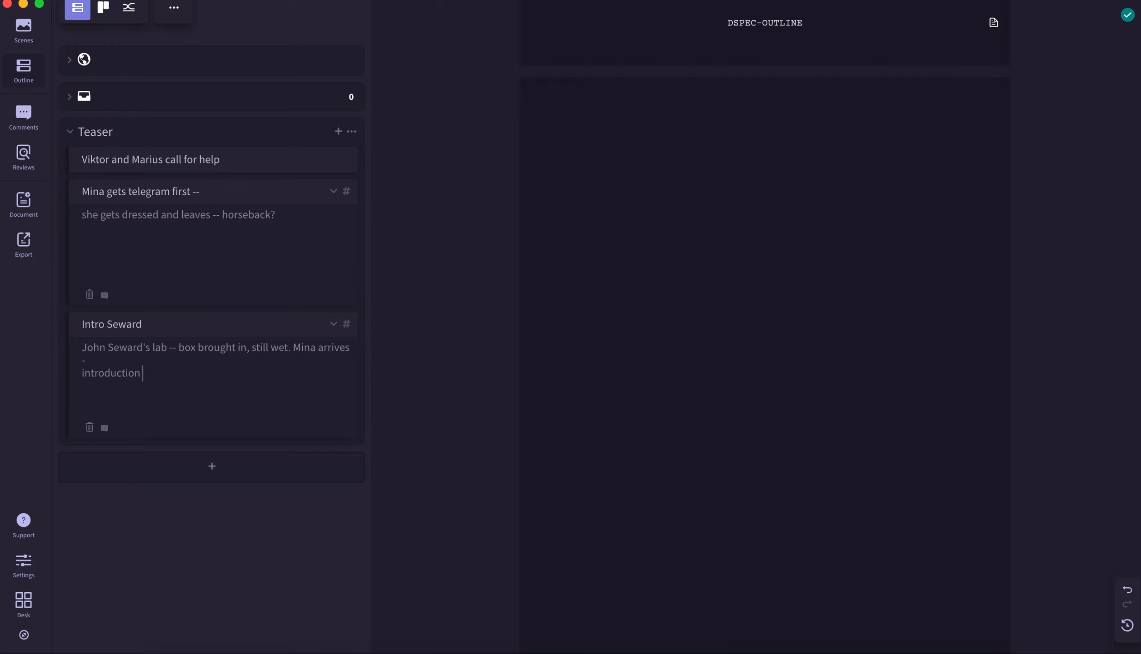
pyautogui.write('-- they shake hands')
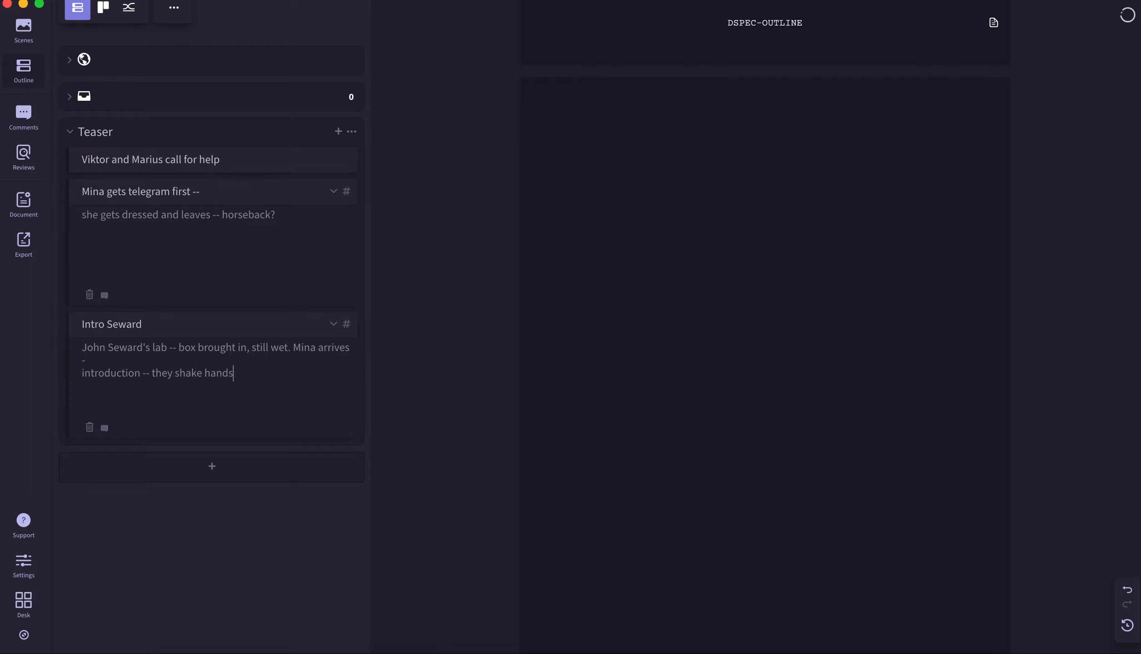
# Continue the introduction line in Intro Seward with the dialogue "i wanted to wait for you, but it's going to be dark soon.".
pyautogui.write('. "i wanted to wait for')
pyautogui.write(' you."')
pyautogui.write(", but it's going o")
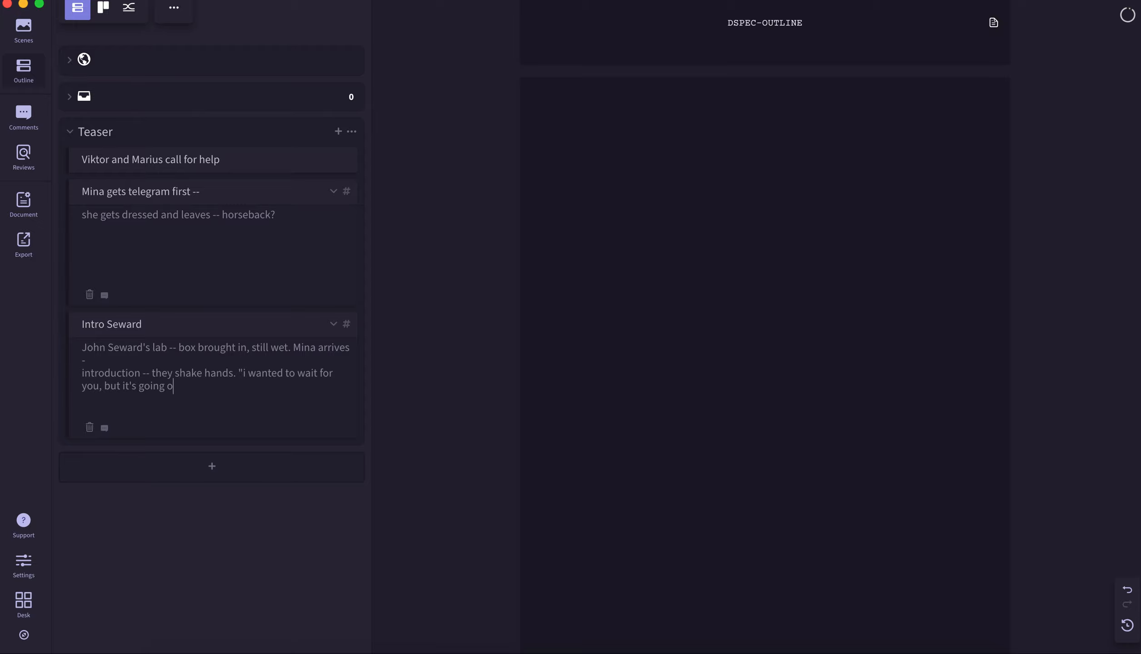
pyautogui.press('BackSpace')
pyautogui.write('to be dark soon."')
# Add a new paragraph to Intro Seward: "Seward crowbars the box open. They expect Dracula -- it's Agatha.".
pyautogui.press('Return')
pyautogui.press('Return')
pyautogui.write('Seward')
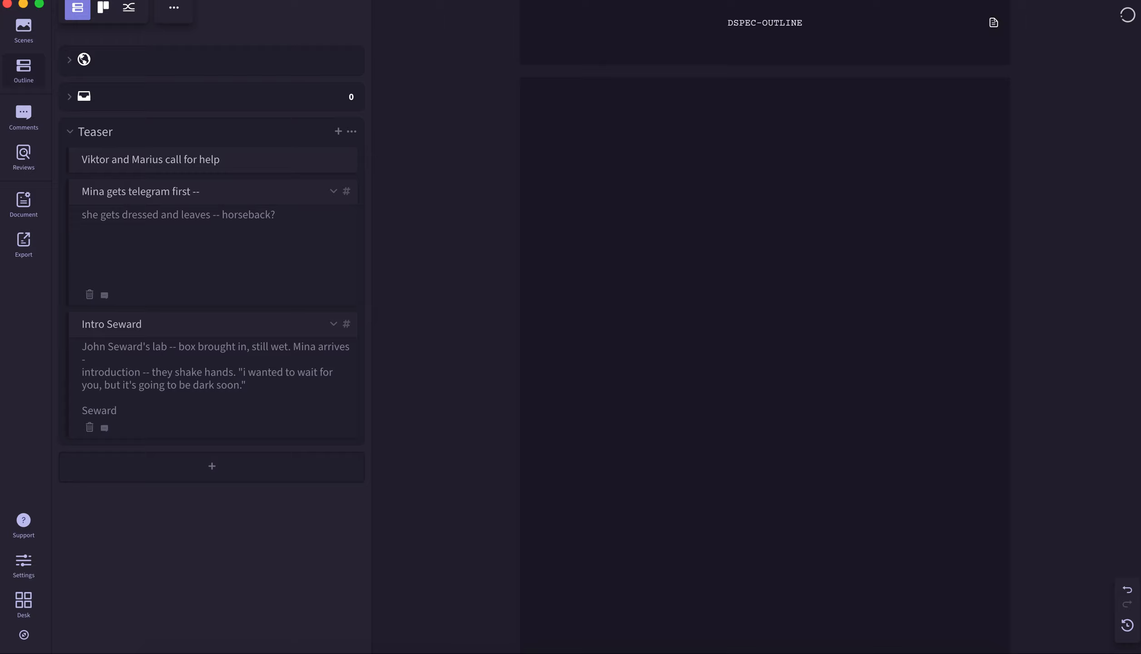
pyautogui.write(' crowbars the box open.')
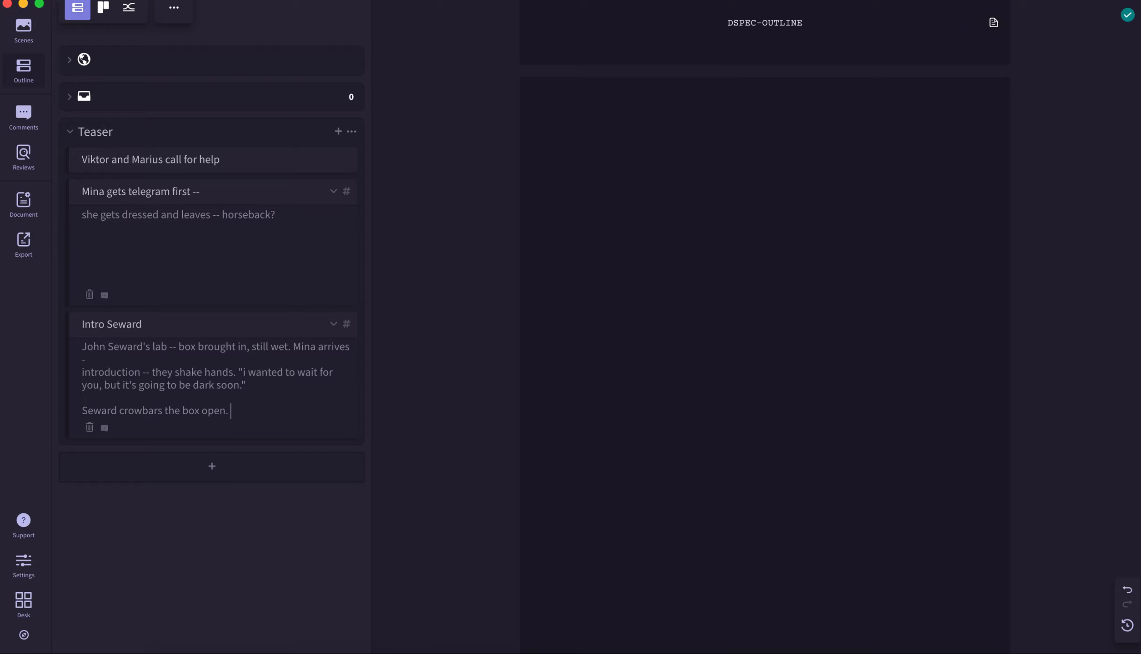
pyautogui.write("They expect Dracula -- it'")
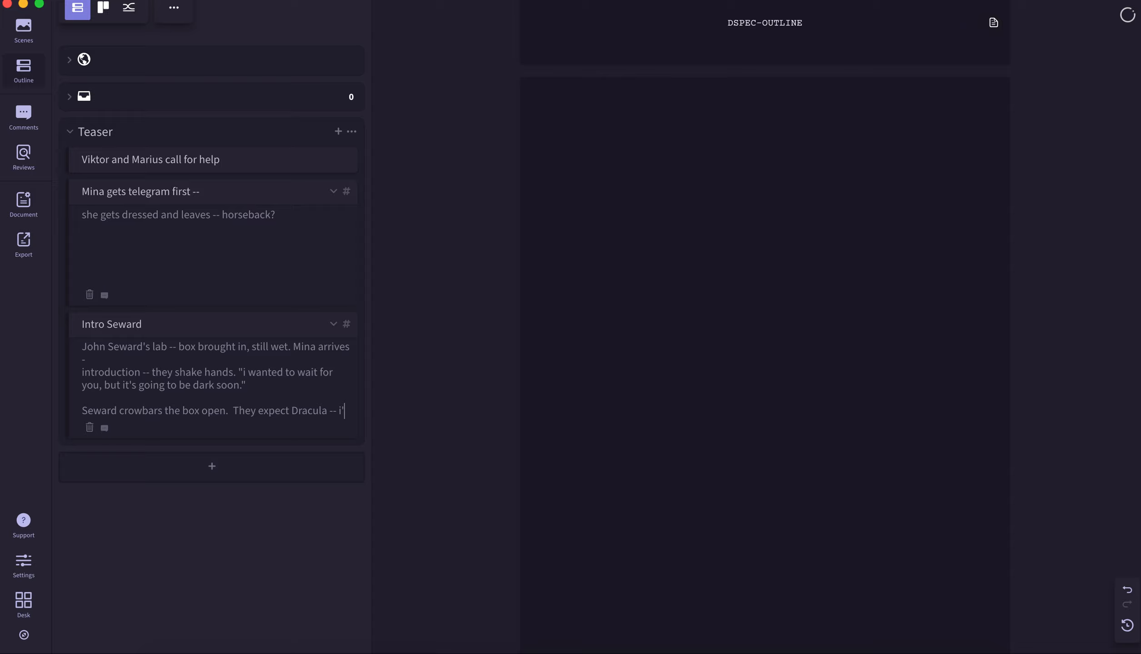
pyautogui.write('s Agatha.')
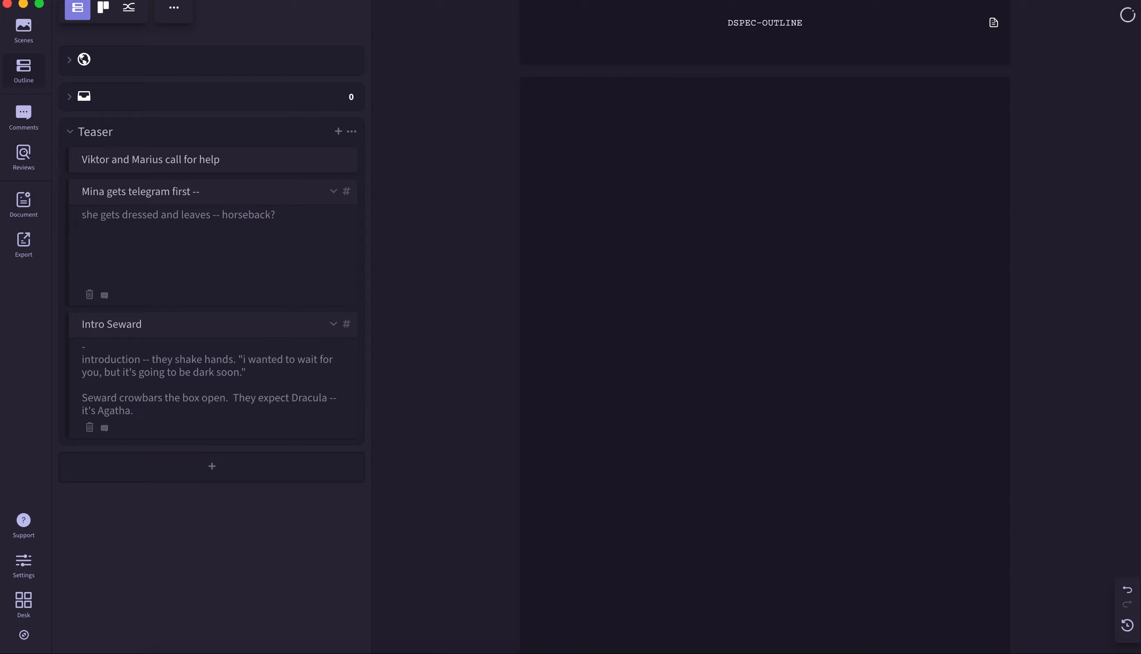
# Start a closing paragraph in the Intro Seward description with "Darkness falls --".
pyautogui.press('Return')
pyautogui.press('Return')
pyautogui.write('Sh')
pyautogui.write('e')
pyautogui.press('BackSpace')
pyautogui.press('BackSpace')
pyautogui.press('BackSpace')
pyautogui.press('BackSpace')
pyautogui.write('Darkness falls --')
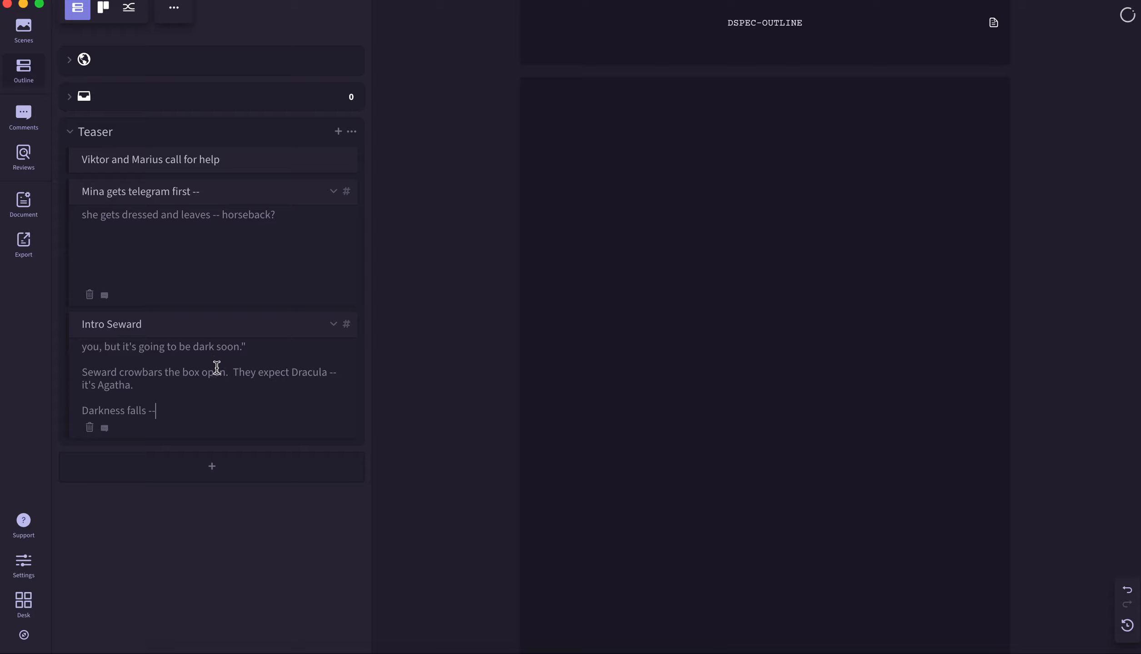
# Insert "Mina has stake in hand." after the sentence about Seward crowbarring the box open.
pyautogui.moveTo(229, 372); pyautogui.dragTo(449, 373)
pyautogui.press('Left')
pyautogui.write('Mina has stake in han')
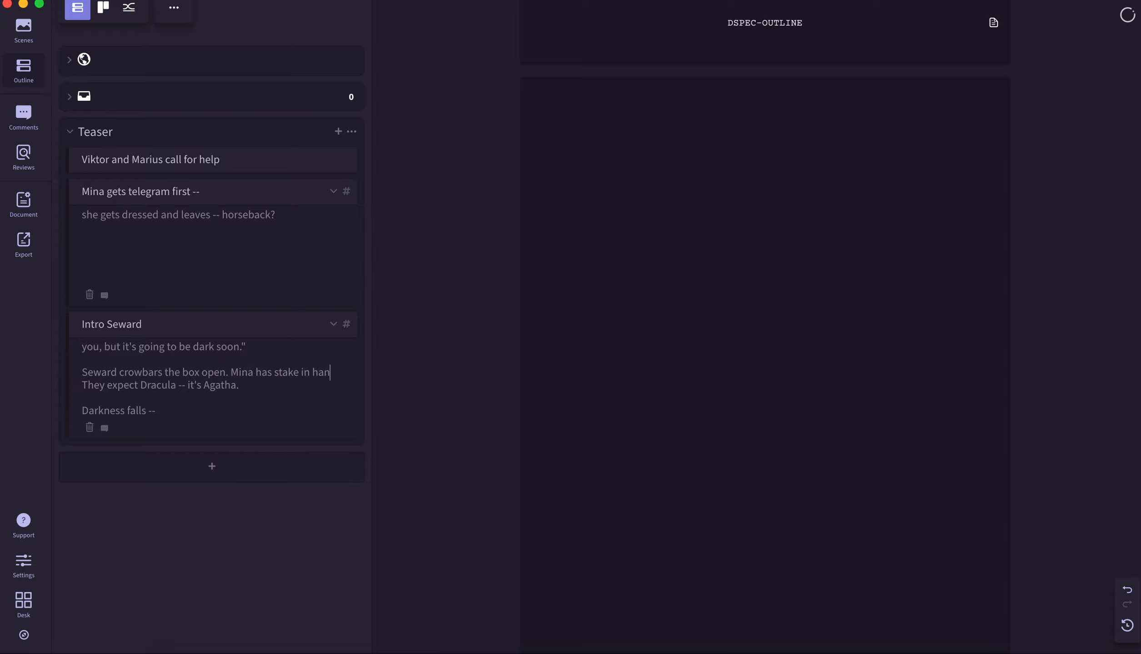
pyautogui.write('d.')
# Complete the "Darkness falls --" paragraph with "she opens her eyes. She's a vampire." and collapse the open beats.
pyautogui.write(" They expect Dracula -- it'")
pyautogui.write('s Agatha.  Darkness falls -- she opens her eyes.')
pyautogui.write(" She's a vampire.")
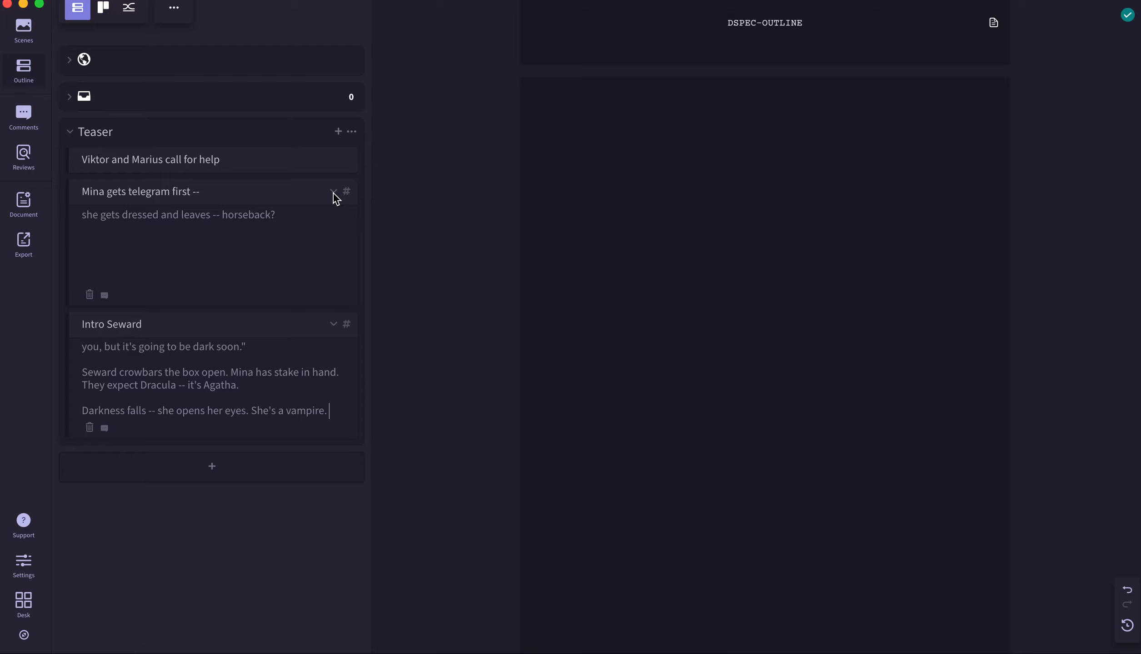
pyautogui.click(334, 193)
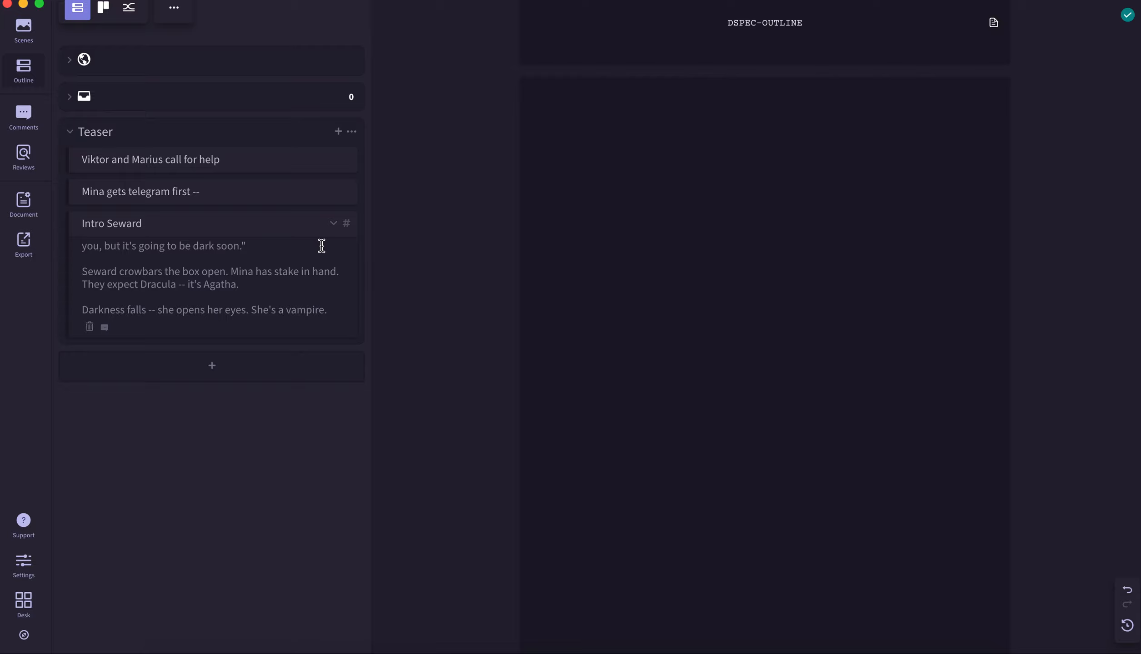
pyautogui.click(330, 224)
pyautogui.click(334, 224)
# Add a final Teaser beat titled "Titles" and collapse it.
pyautogui.click(339, 132)
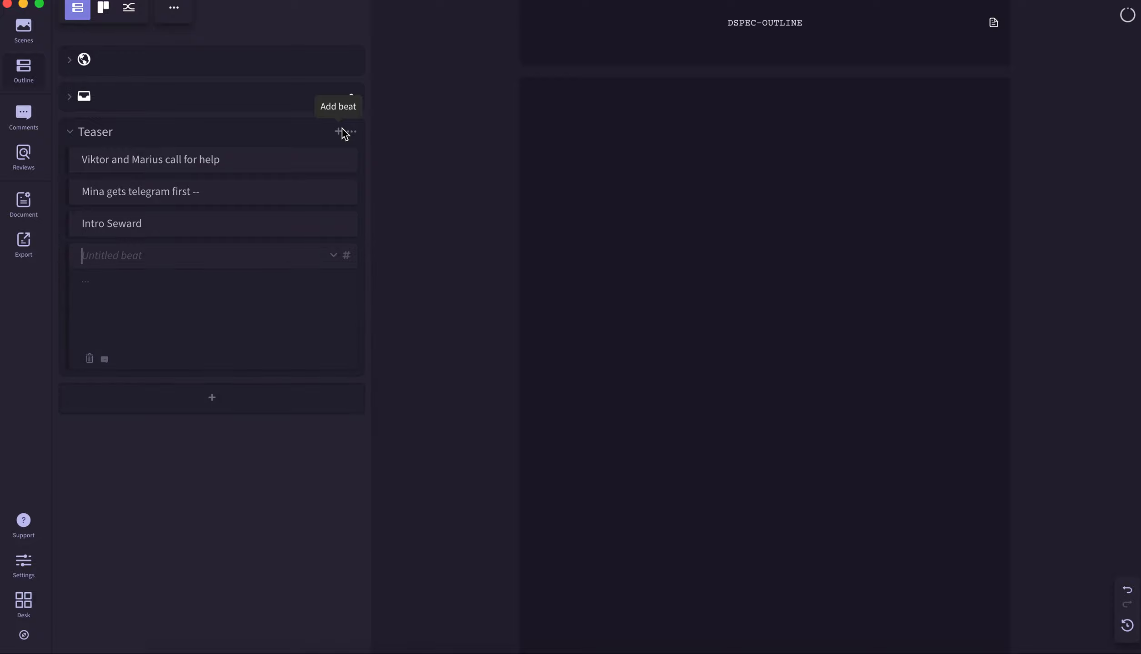
pyautogui.click(268, 257)
pyautogui.write('Titles')
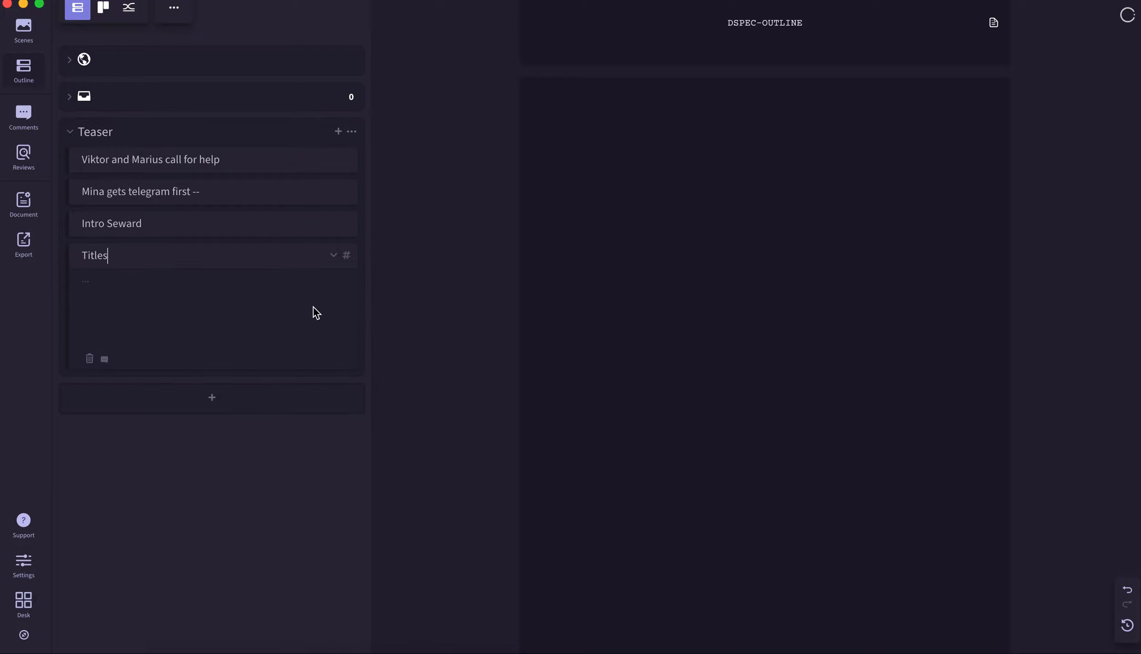
pyautogui.click(332, 257)
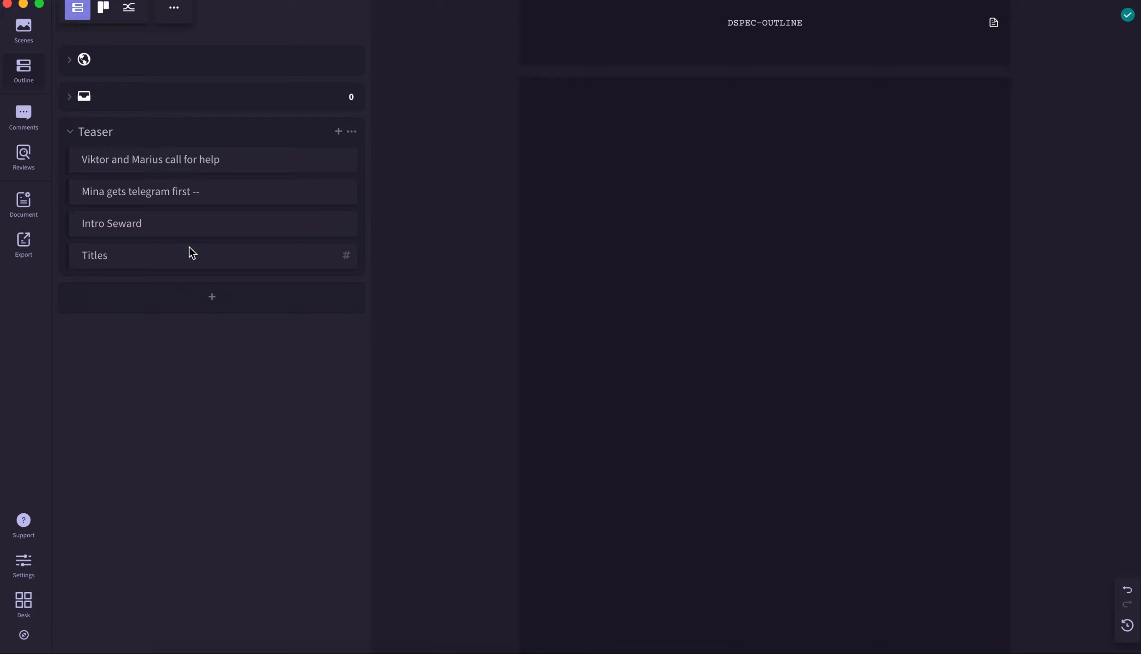
# Tag the "Mina gets telegram first --" beat with the character Mina Murray.
pyautogui.click(237, 202)
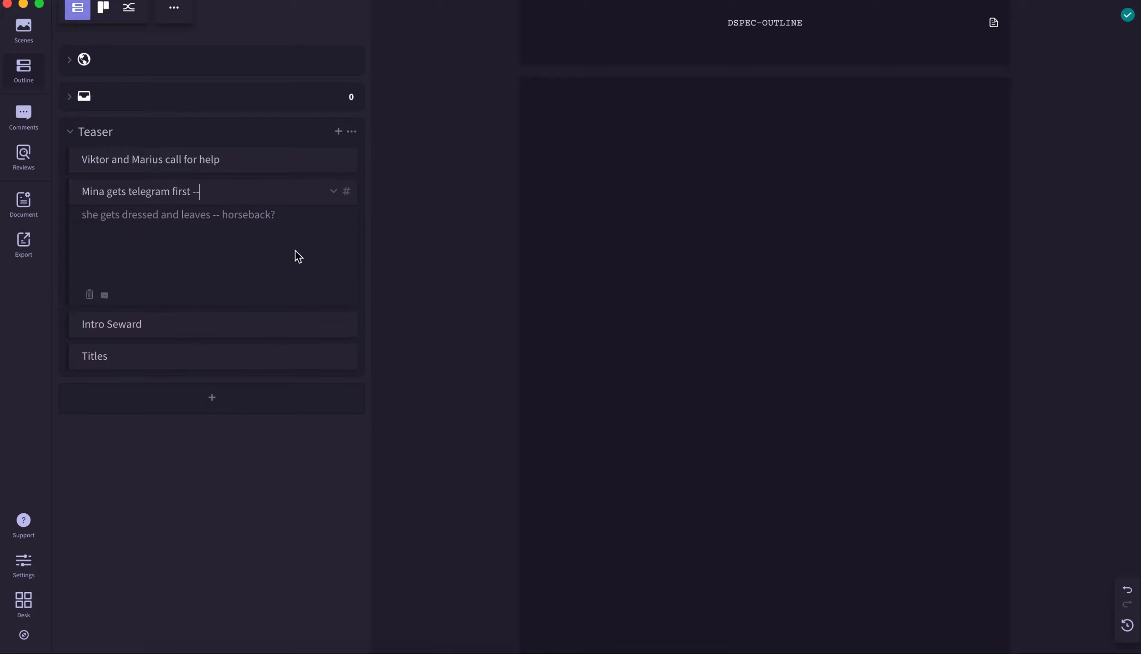
pyautogui.click(349, 194)
pyautogui.click(217, 333)
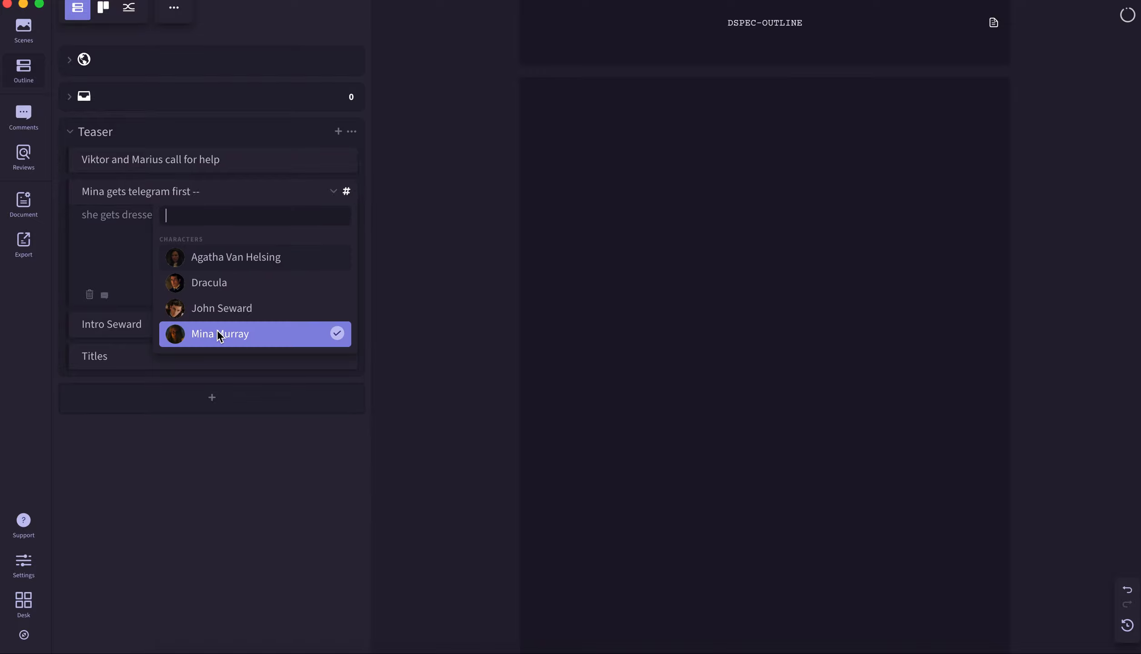
pyautogui.click(129, 253)
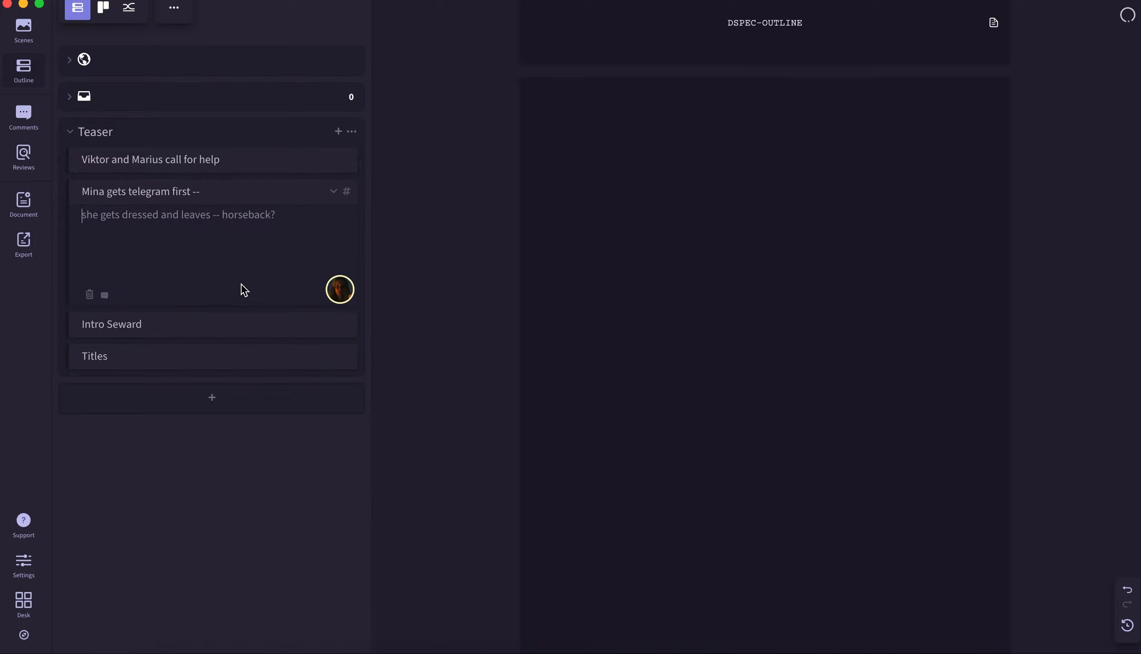
# Tag the Intro Seward beat with the characters John Seward and Mina Murray.
pyautogui.click(347, 327)
pyautogui.click(239, 444)
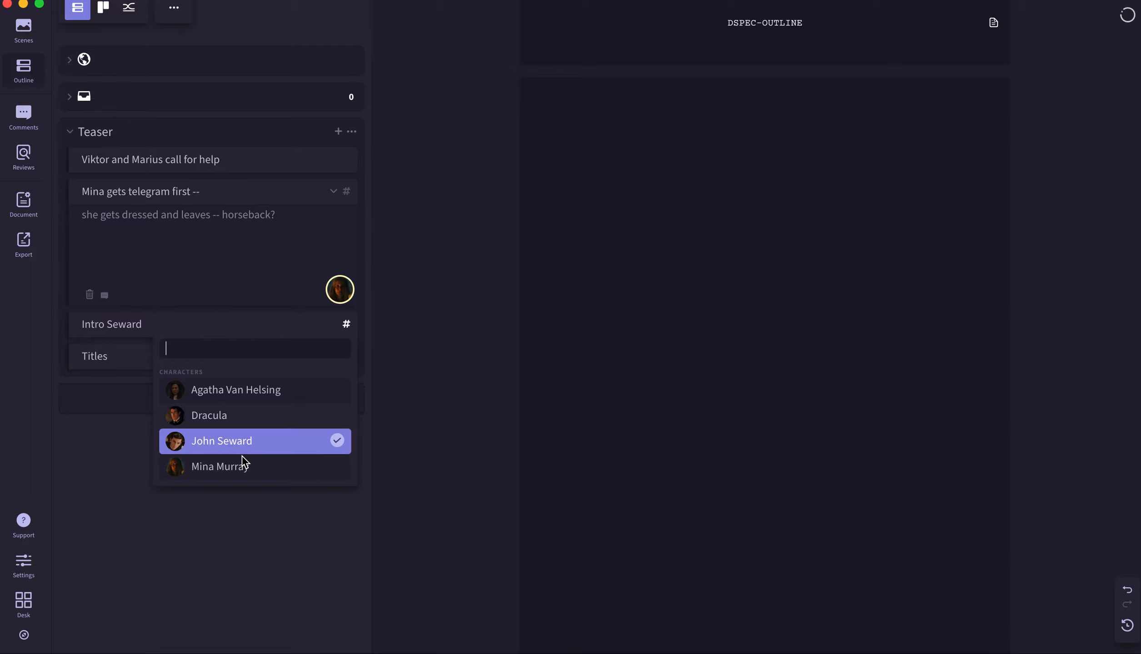
pyautogui.click(242, 466)
pyautogui.click(121, 320)
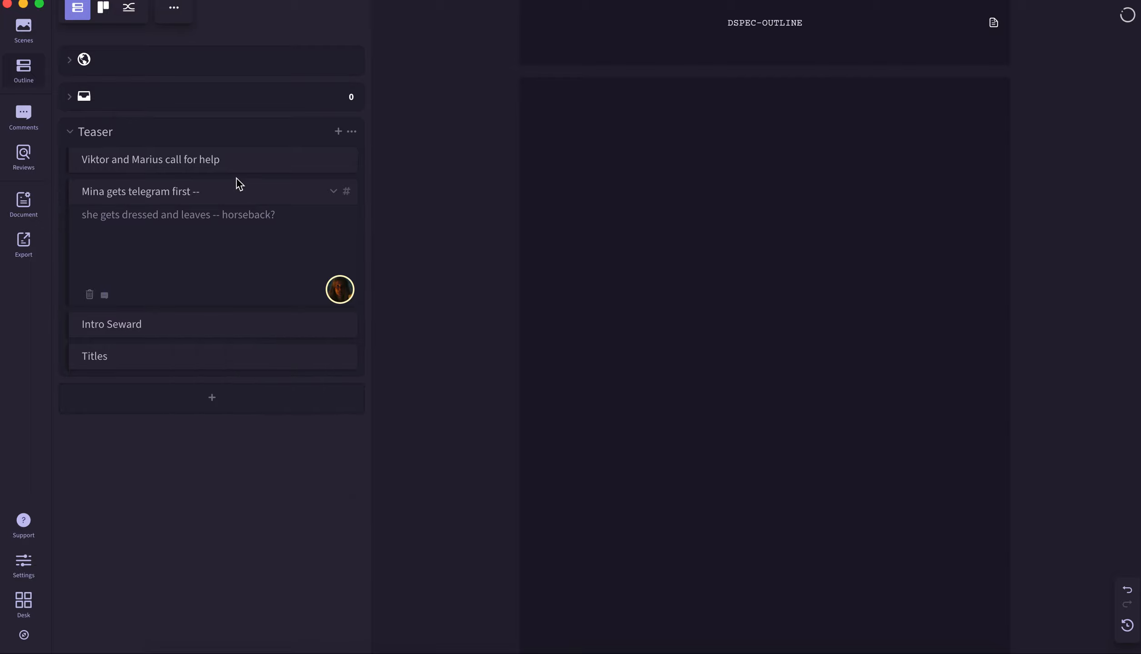
# Expand the Intro Seward beat and add the character Agatha Van Helsing to its tags.
pyautogui.click(304, 358)
pyautogui.click(311, 332)
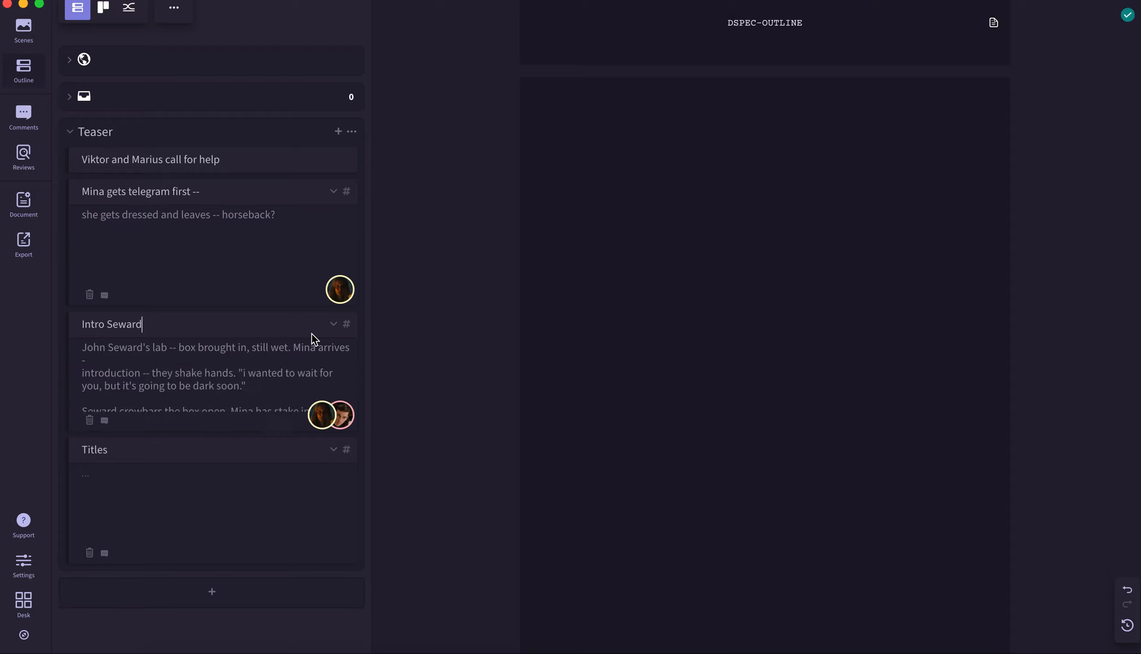
pyautogui.click(346, 326)
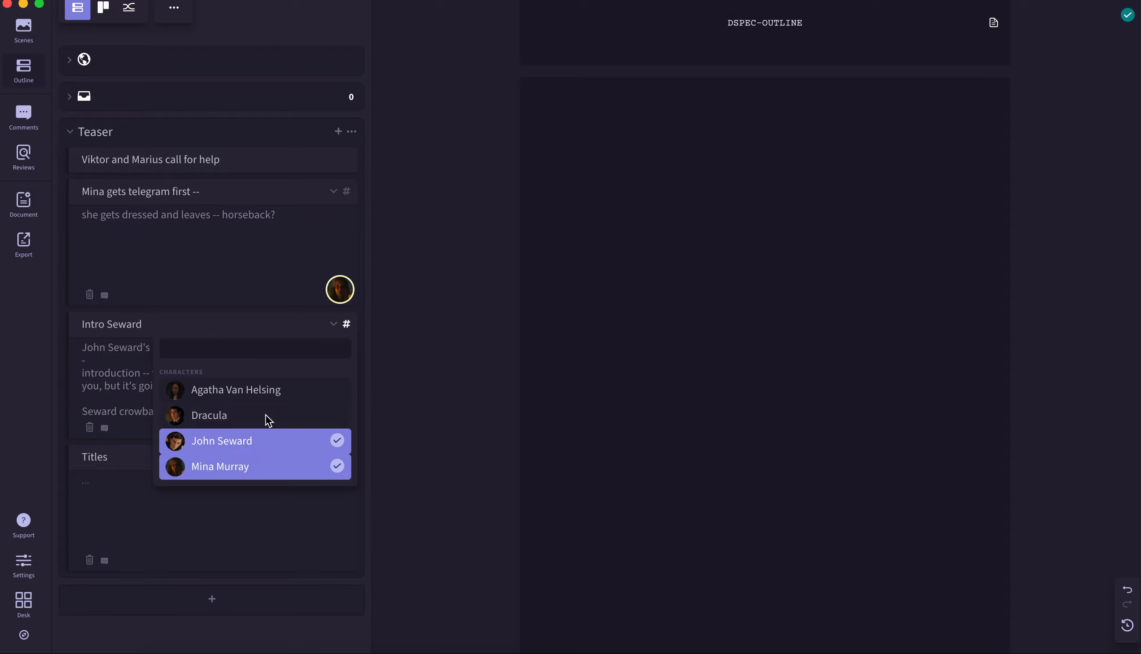
pyautogui.click(266, 389)
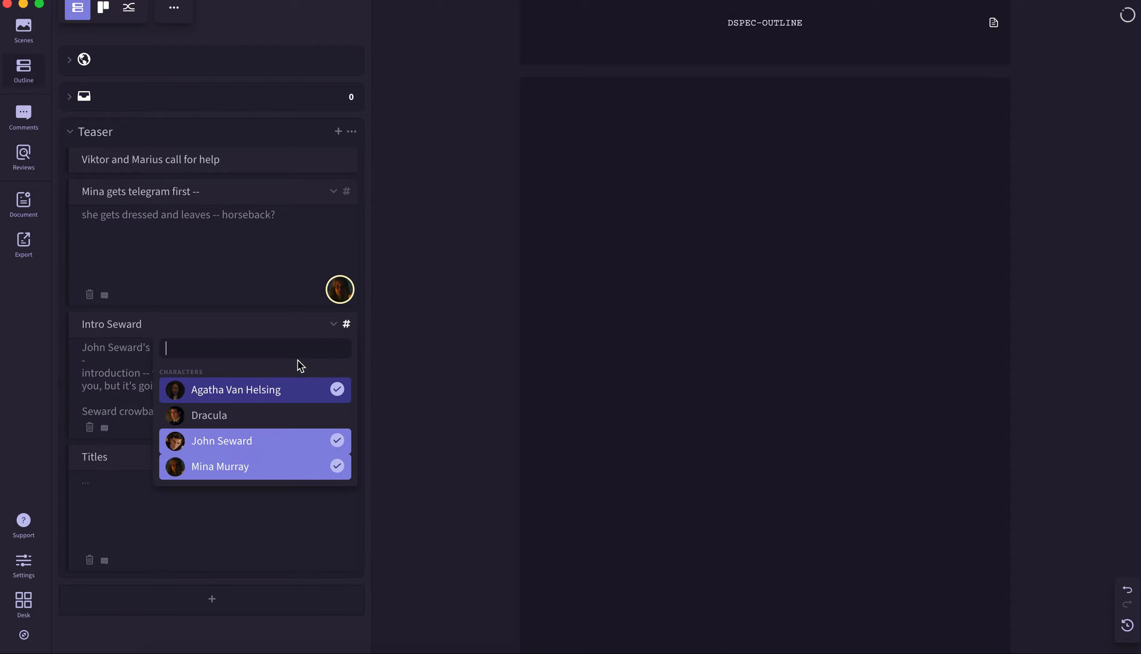
pyautogui.click(336, 327)
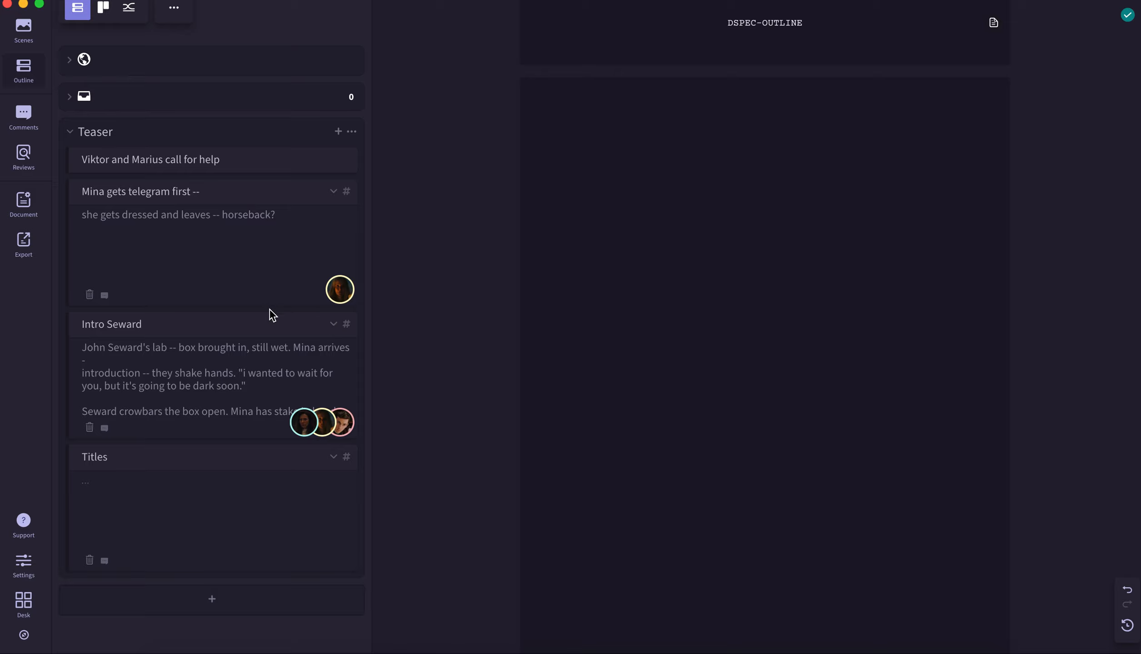
# Collapse the Mina telegram, Intro Seward and Titles beats in the Teaser.
pyautogui.click(333, 191)
pyautogui.click(333, 224)
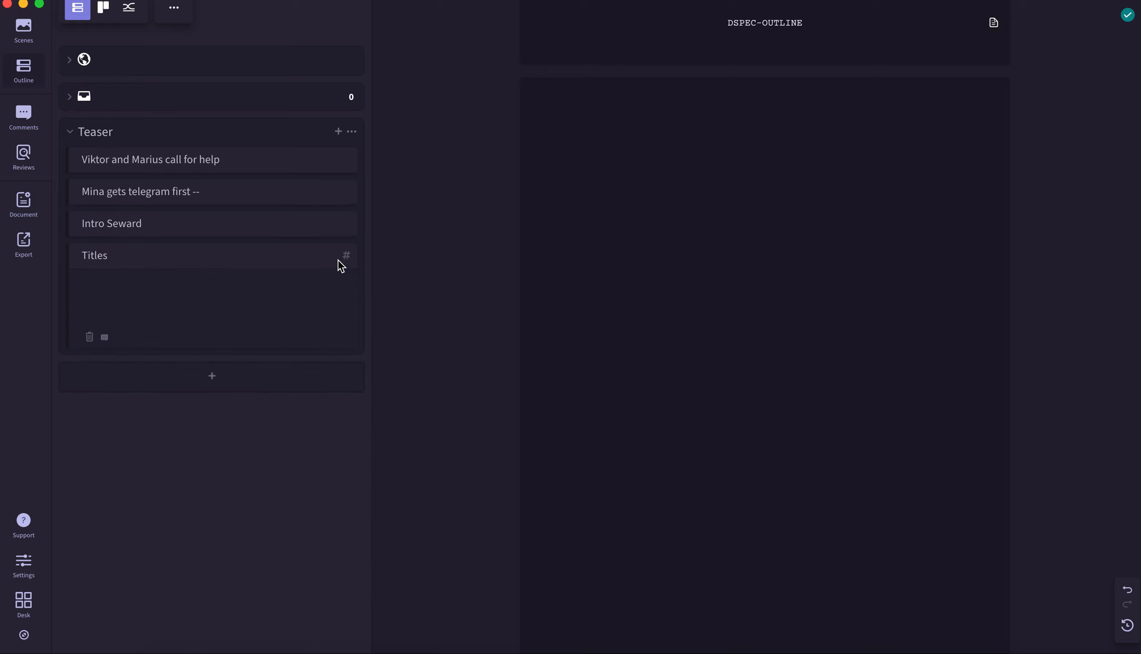
pyautogui.click(334, 256)
# Add a new act after the Teaser, title it "Act 1" and give it a first empty beat.
pyautogui.click(269, 298)
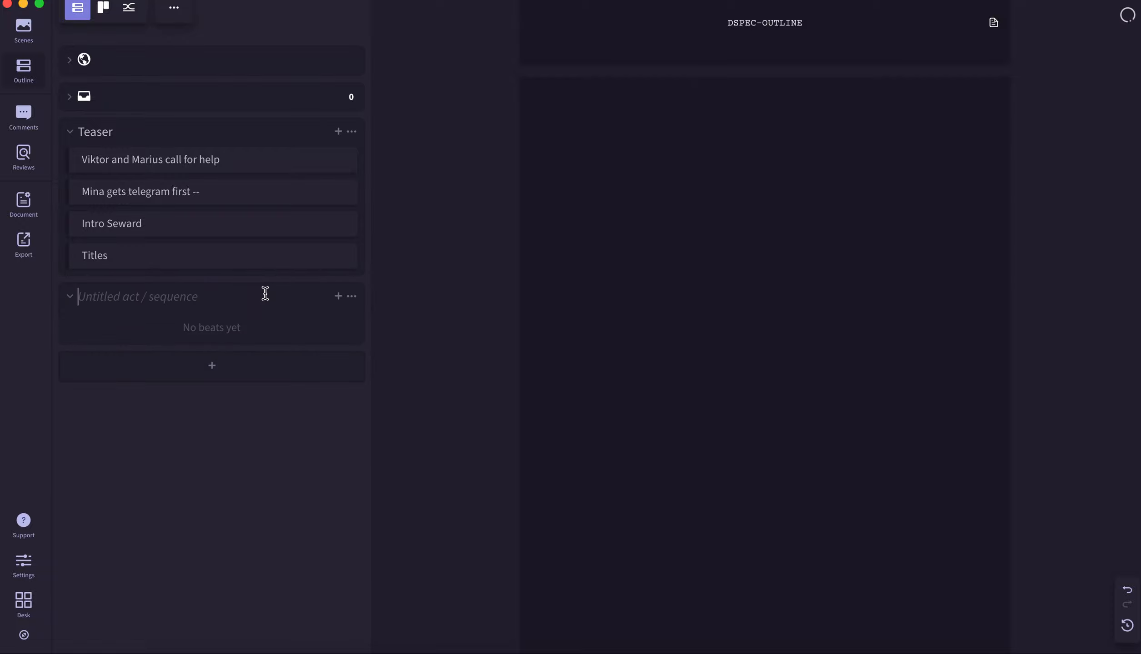
pyautogui.write('Act 1')
pyautogui.click(337, 298)
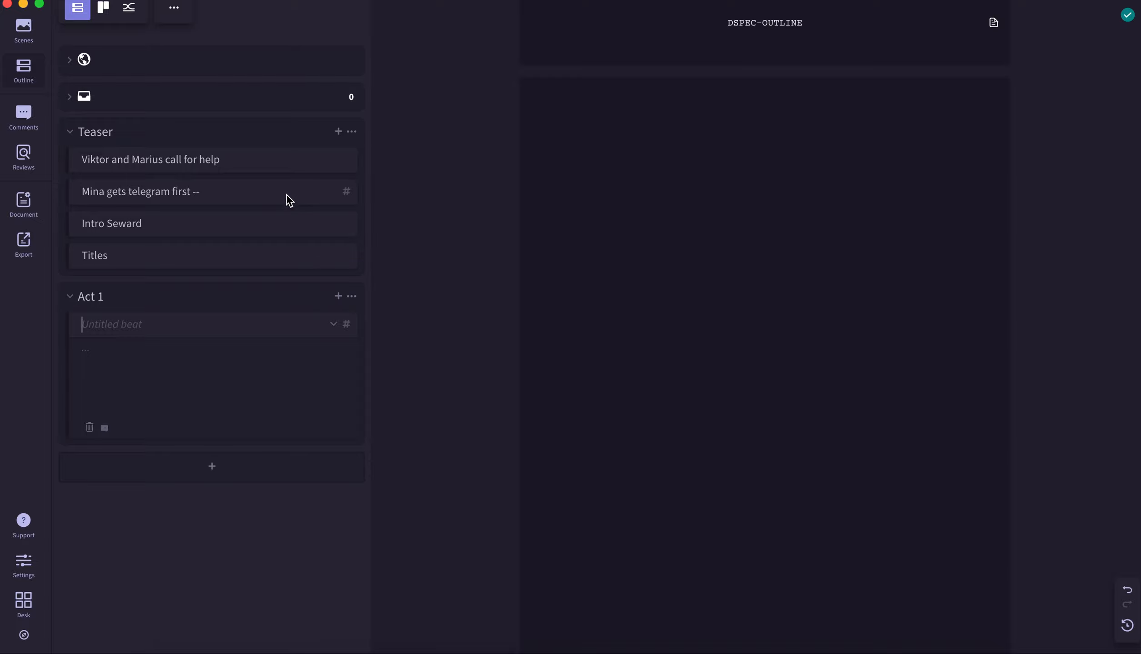
# Expand the Intro Seward beat and insert the line "-- mina took agatha's journals from the convent" after Mina's arrival, set off by blank lines.
pyautogui.click(252, 197)
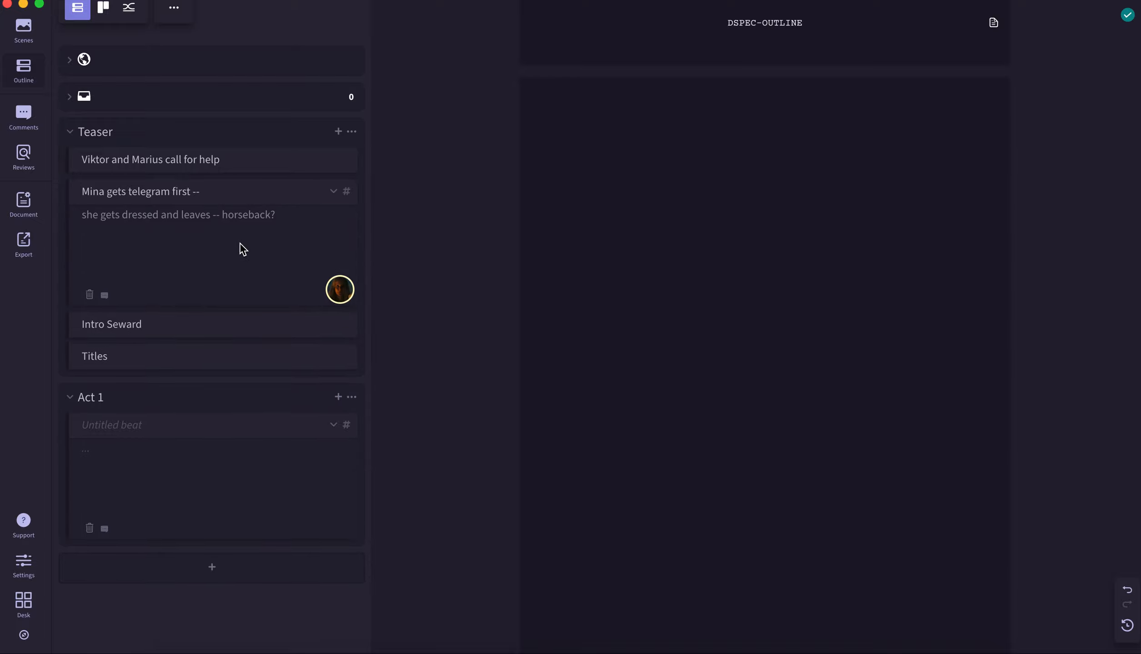
pyautogui.click(330, 198)
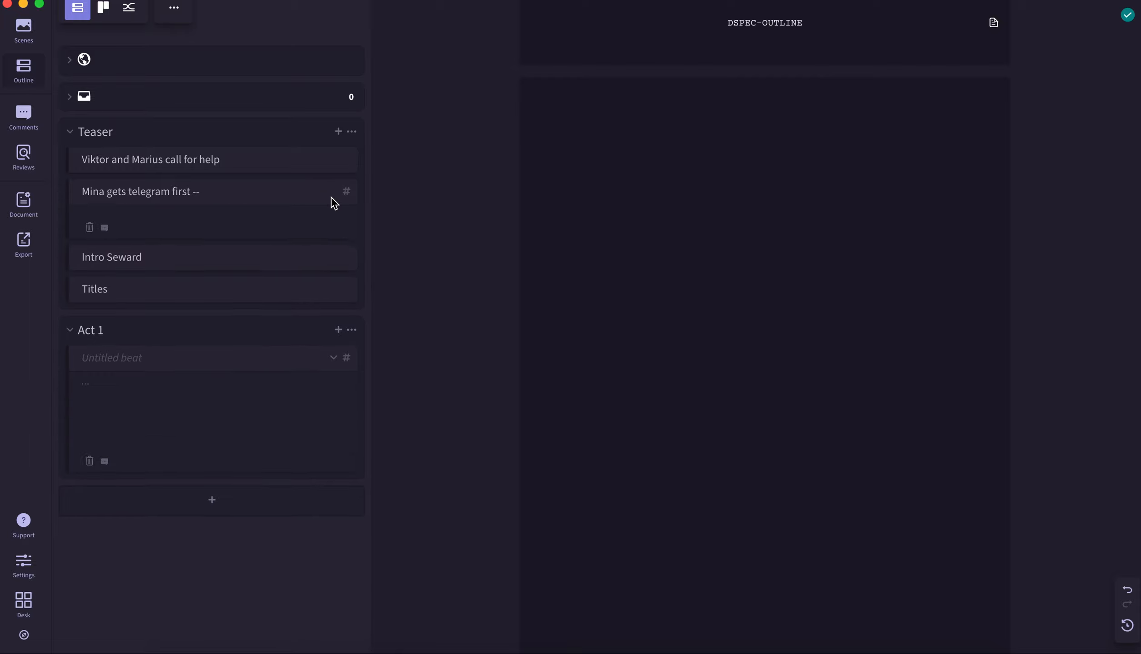
pyautogui.click(212, 232)
pyautogui.click(284, 284)
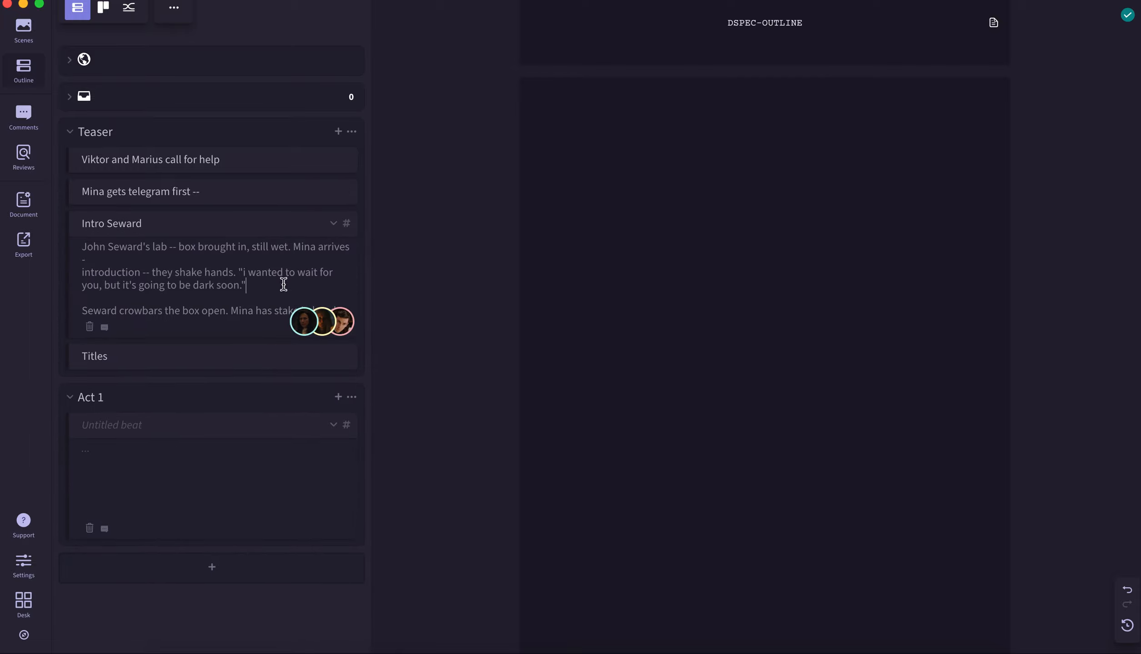
pyautogui.press('Return')
pyautogui.click(143, 257)
pyautogui.press('BackSpace')
pyautogui.press('Return')
pyautogui.press('Return')
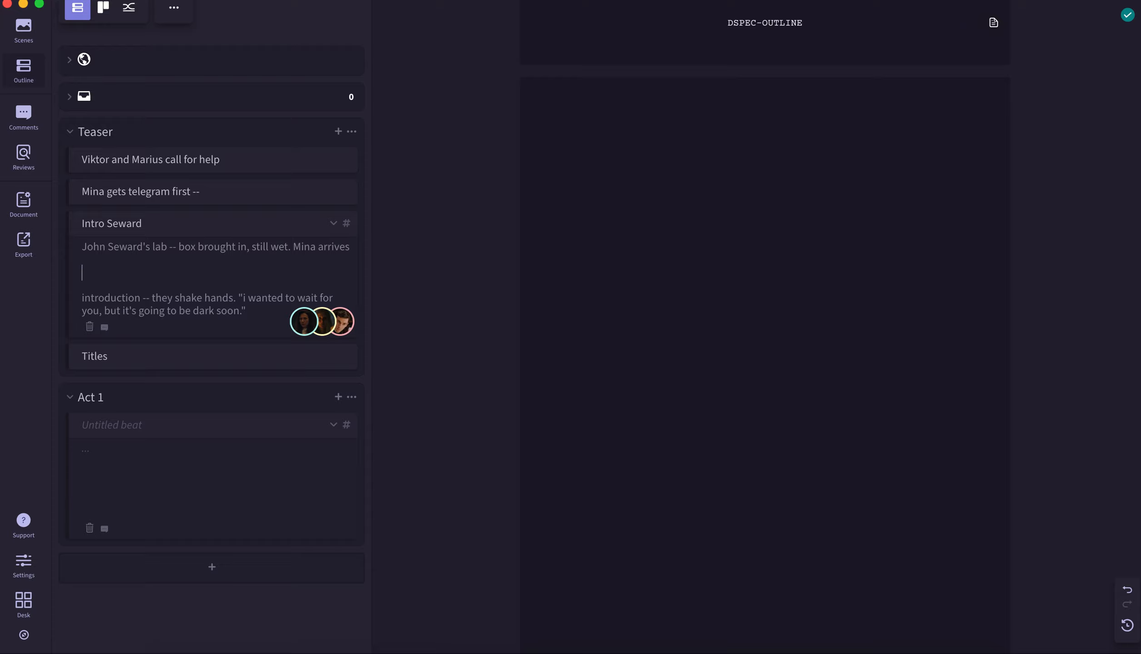
pyautogui.write("- mina took agatha's jo")
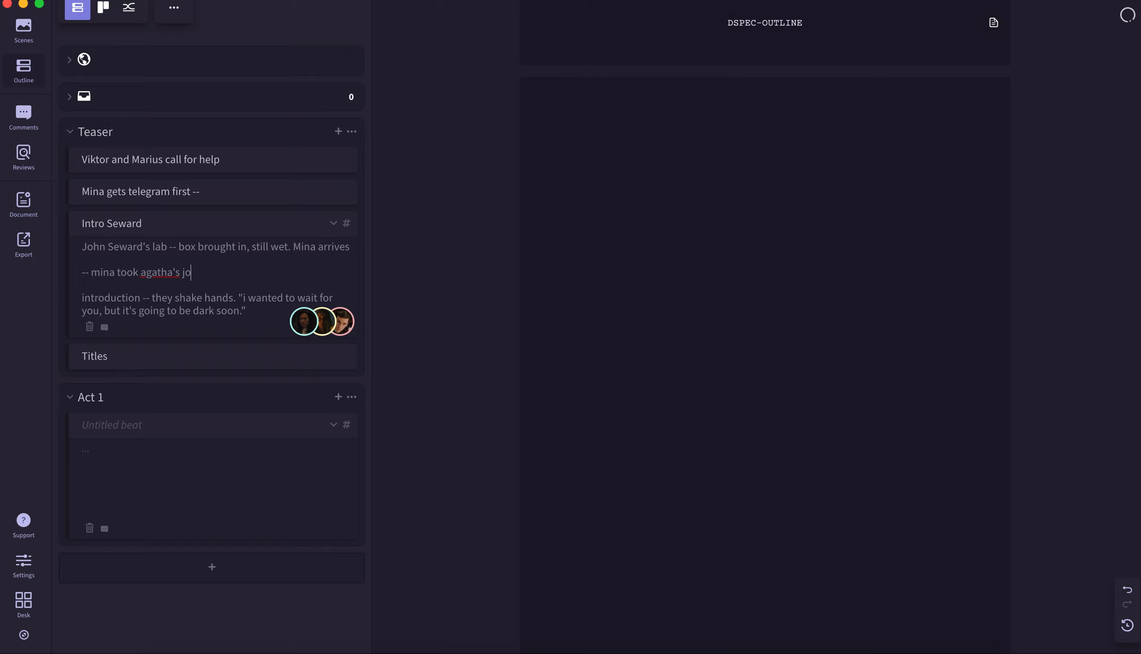
pyautogui.write('urnals from the convent')
# Add the line "-- JS was A's student at one point" below the journals note in the Intro Seward beat.
pyautogui.press('Return')
pyautogui.write('--')
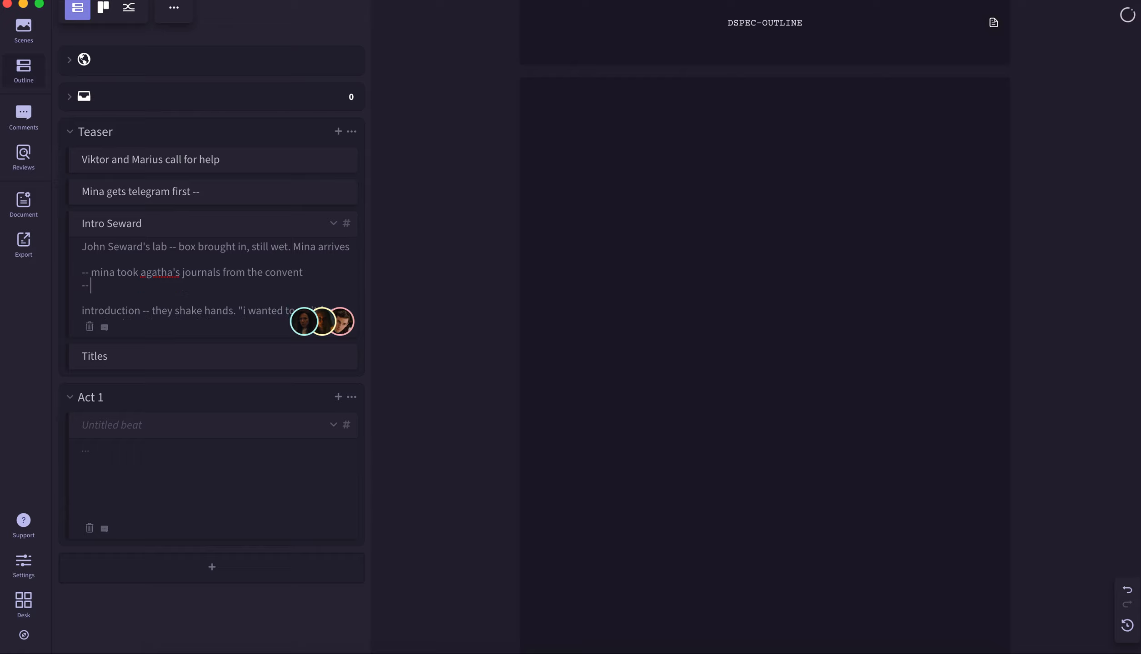
pyautogui.write(" JS was A's student at one pont  introduction")
pyautogui.press('BackSpace')
pyautogui.press('BackSpace')
pyautogui.write('ont')
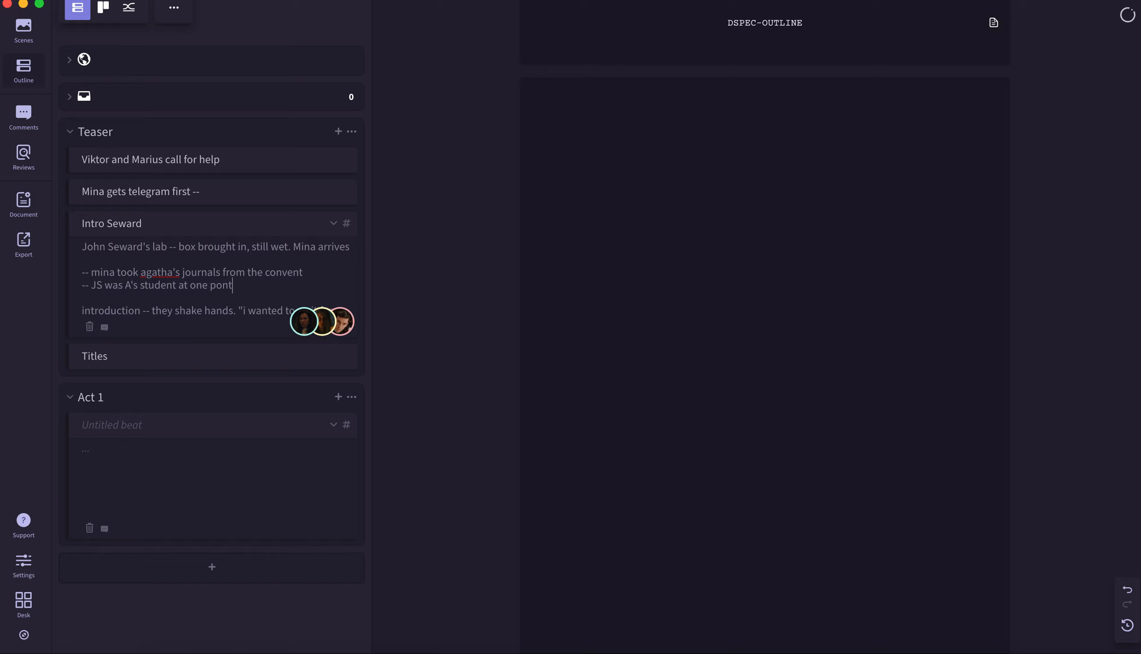
pyautogui.press('BackSpace')
pyautogui.press('BackSpace')
pyautogui.write('int')
pyautogui.press('Return')
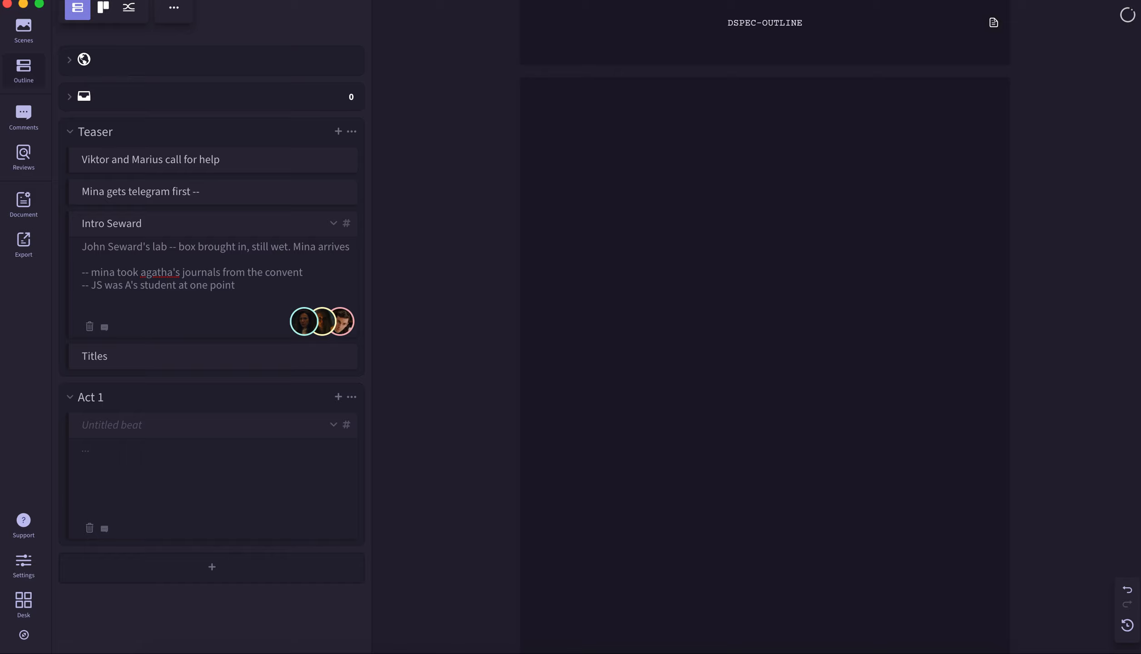
# Add the line "-- Mina saw his name, reached out." above the handshake introduction in the Intro Seward beat.
pyautogui.write('-- Mina saw his name, reached out.')
pyautogui.press('Return')
pyautogui.press('Return')
pyautogui.write('introduction -- they shake hands. "i wanted to wait for you, but it\'s going to be dark soon."')
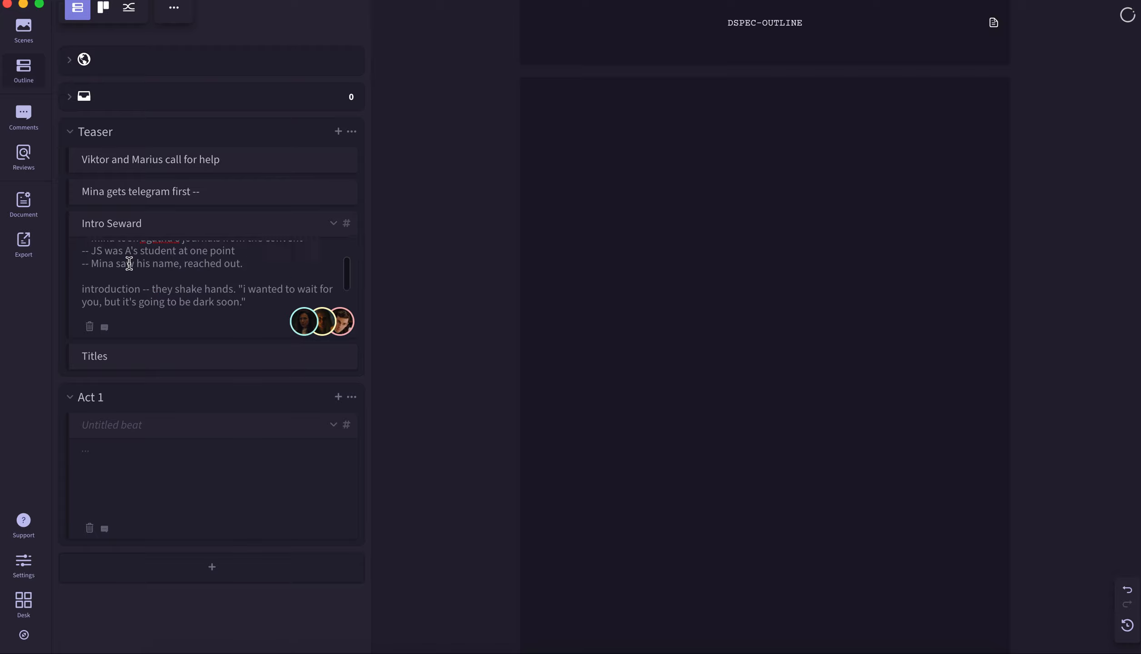
# Review the Intro Seward description through to its ending with Seward opening the box.
pyautogui.scroll(-1, 130, 264)
pyautogui.scroll(-1, 204, 279)
pyautogui.scroll(1, 204, 279)
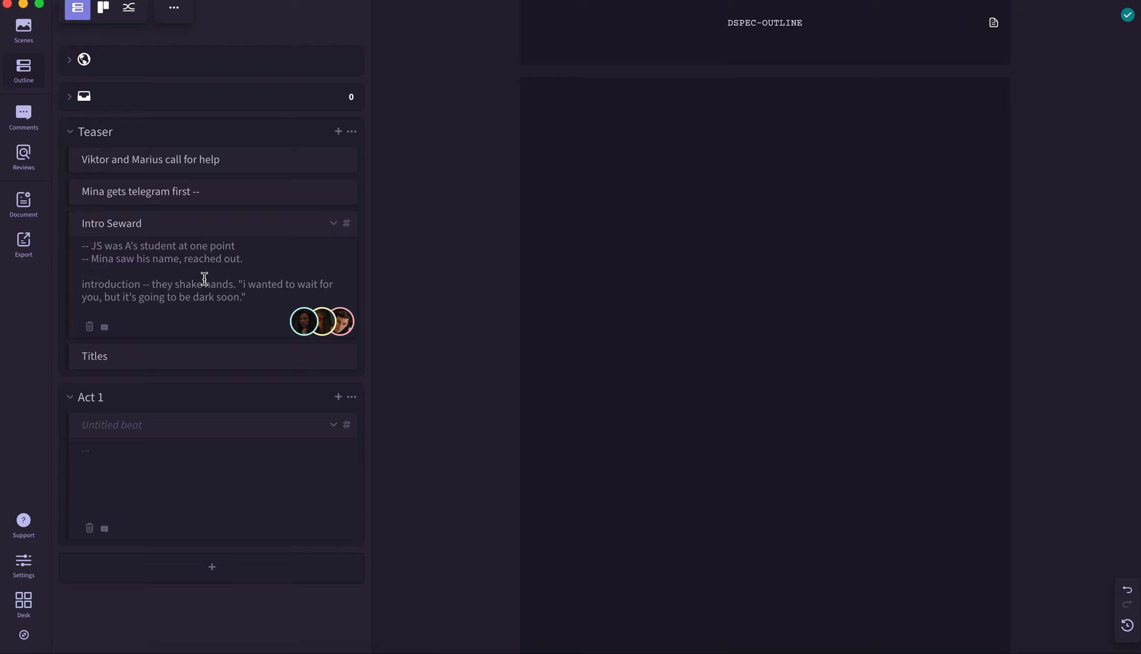
pyautogui.scroll(1, 229, 313)
pyautogui.scroll(-3, 227, 303)
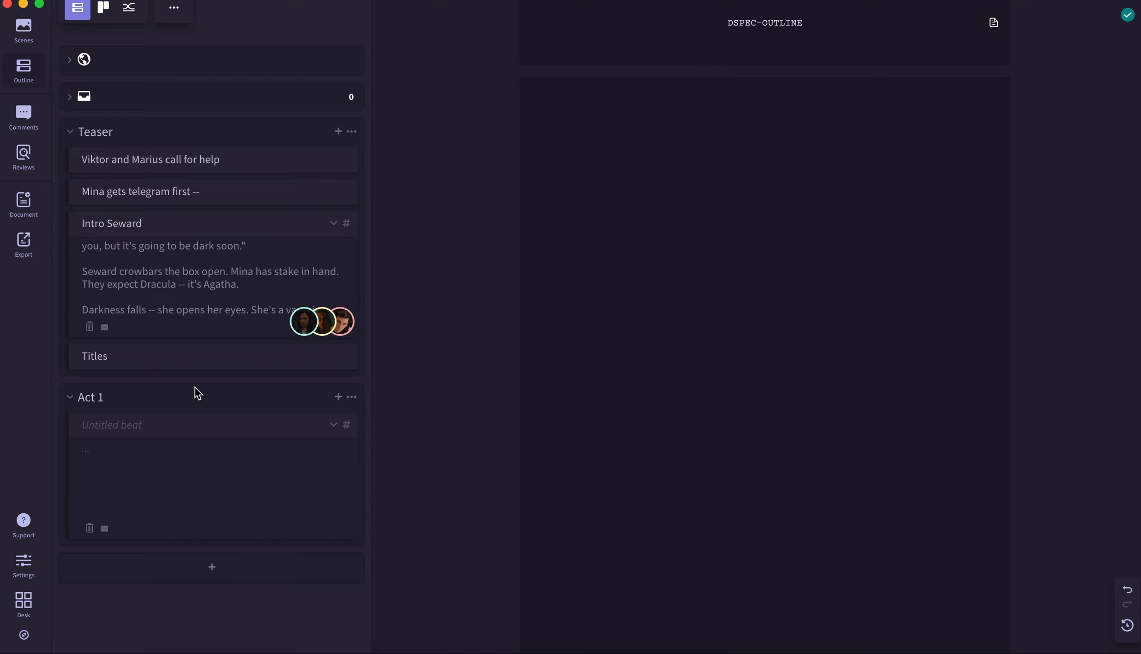
pyautogui.click(240, 301)
pyautogui.click(246, 282)
pyautogui.click(156, 311)
# Title the first Act 1 beat "Agatha as a vampire" and tag it with Agatha Van Helsing and John Seward.
pyautogui.click(222, 423)
pyautogui.write('Agatha as a vampire')
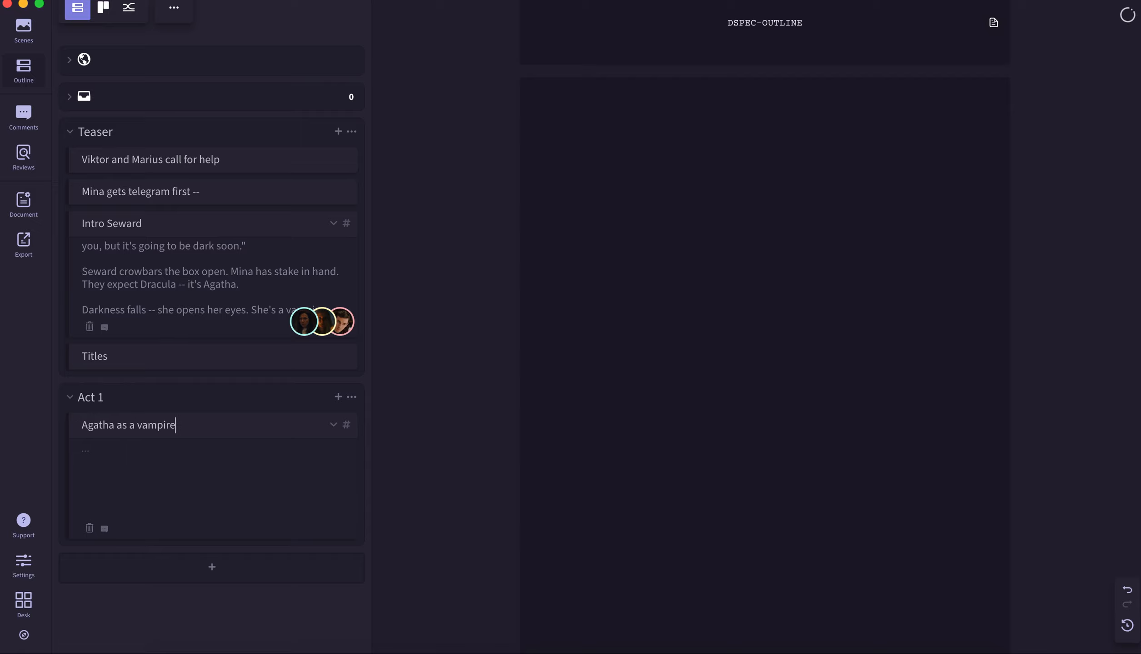
pyautogui.click(348, 427)
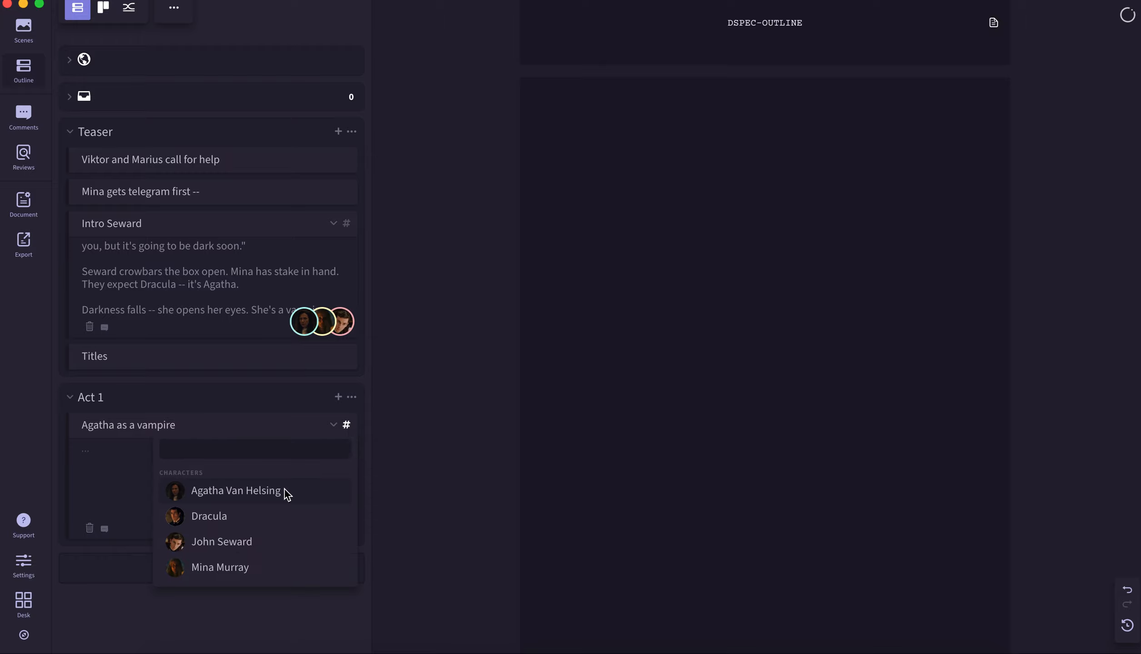
pyautogui.click(274, 490)
pyautogui.click(347, 425)
pyautogui.click(348, 426)
pyautogui.click(257, 542)
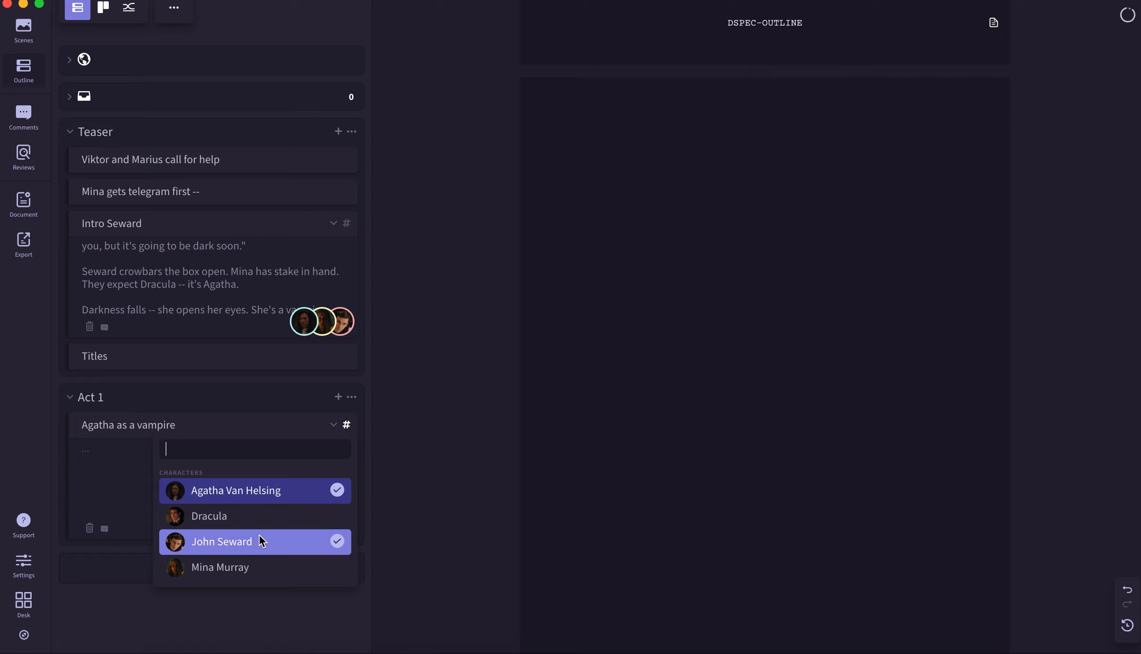
# Start the description of the "Agatha as a vampire" beat with the line "- traumatized but recovering".
pyautogui.click(92, 490)
pyautogui.write('0')
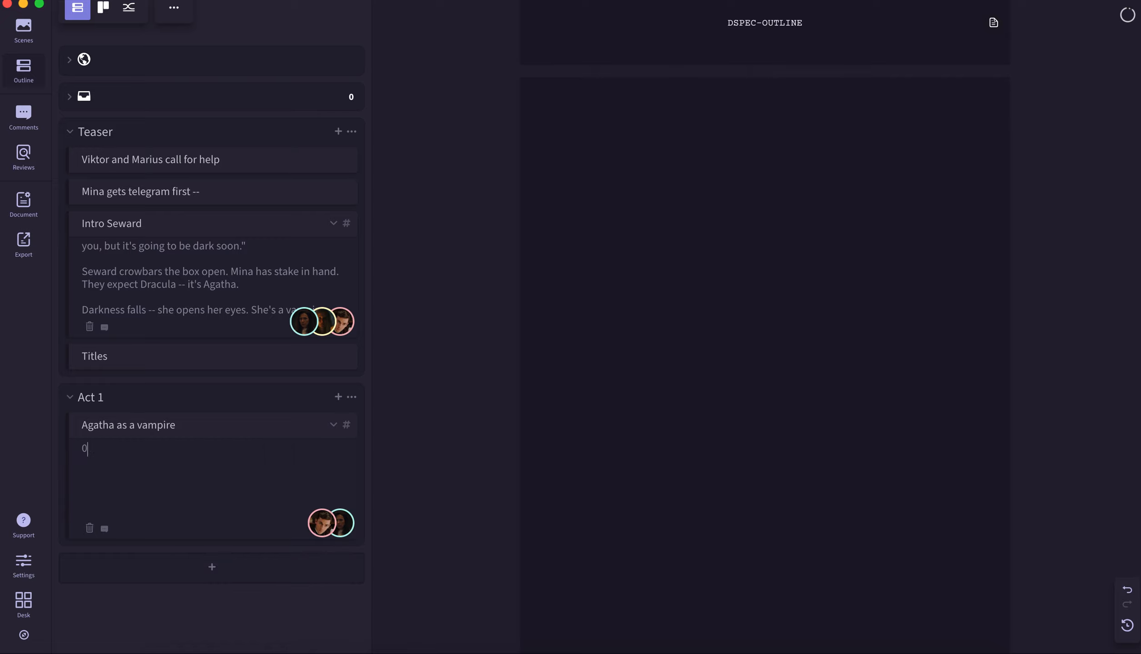
pyautogui.write(' i')
pyautogui.write(' traumatized b')
pyautogui.write('ut')
pyautogui.doubleClick(131, 448)
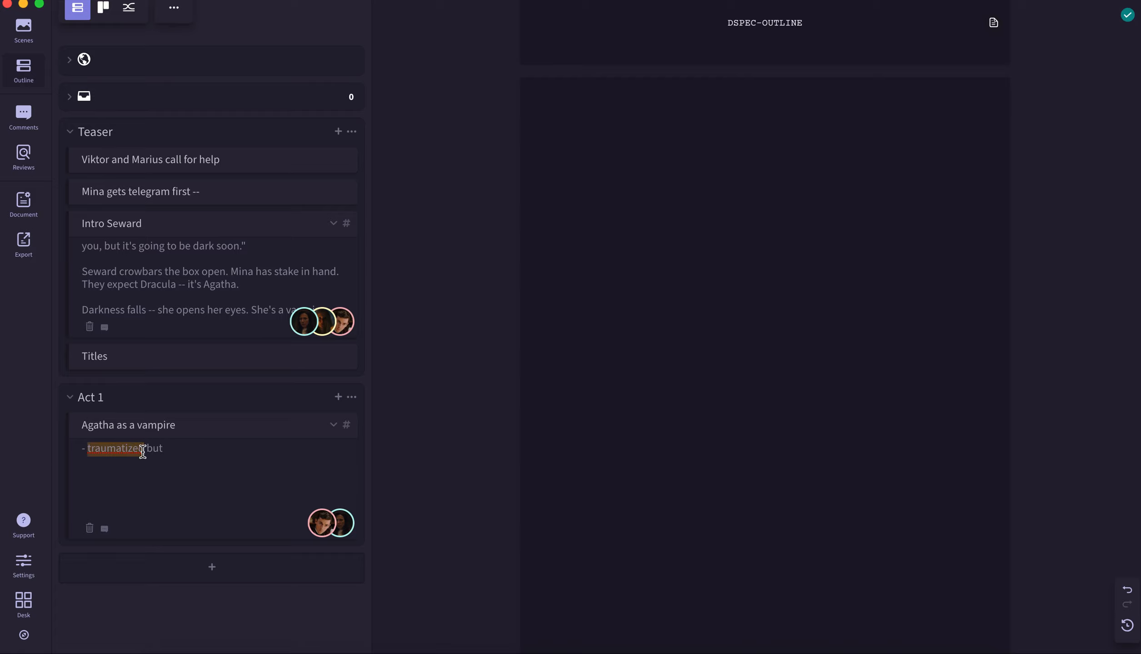
pyautogui.click(200, 466)
pyautogui.write('rec')
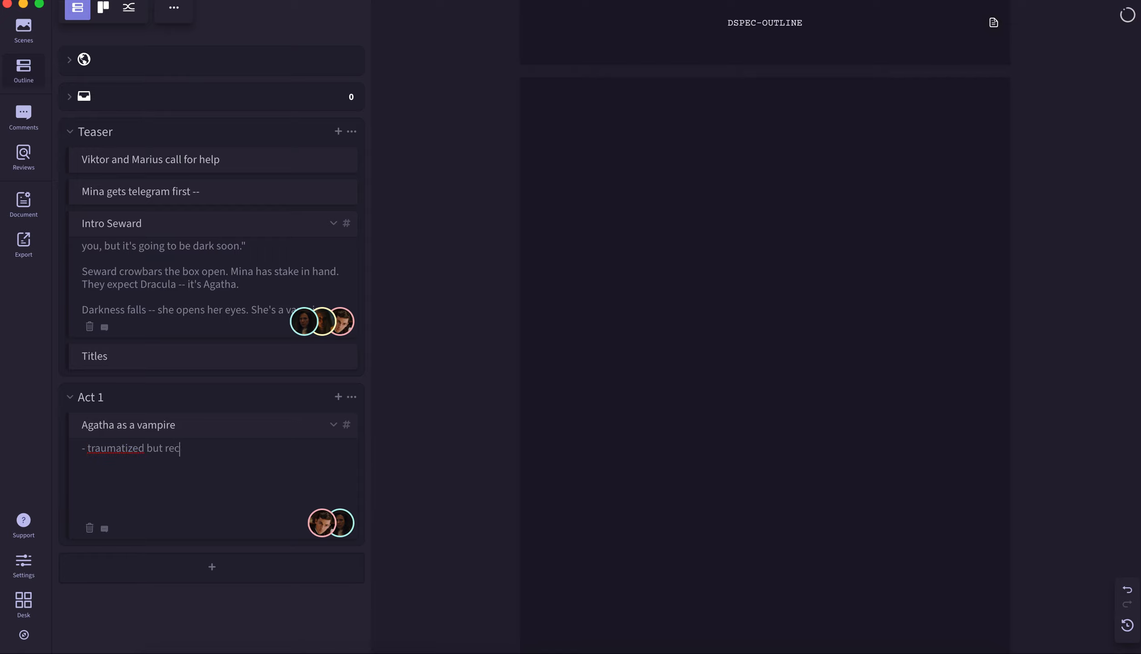
pyautogui.write('oveirnng')
# Add the line "- determined to ...do stuff." to the "Agatha as a vampire" description, followed by an empty dash line.
pyautogui.press('Return')
pyautogui.write('- determined to ...do stuff.')
pyautogui.press('Return')
pyautogui.write('-')
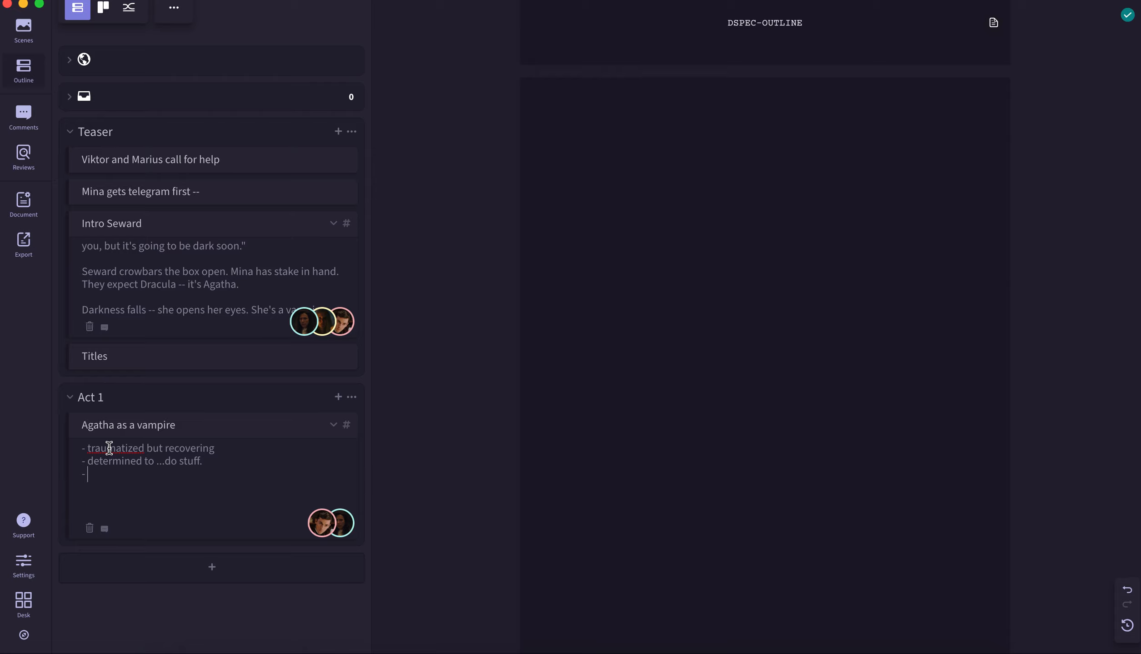
pyautogui.click(70, 398)
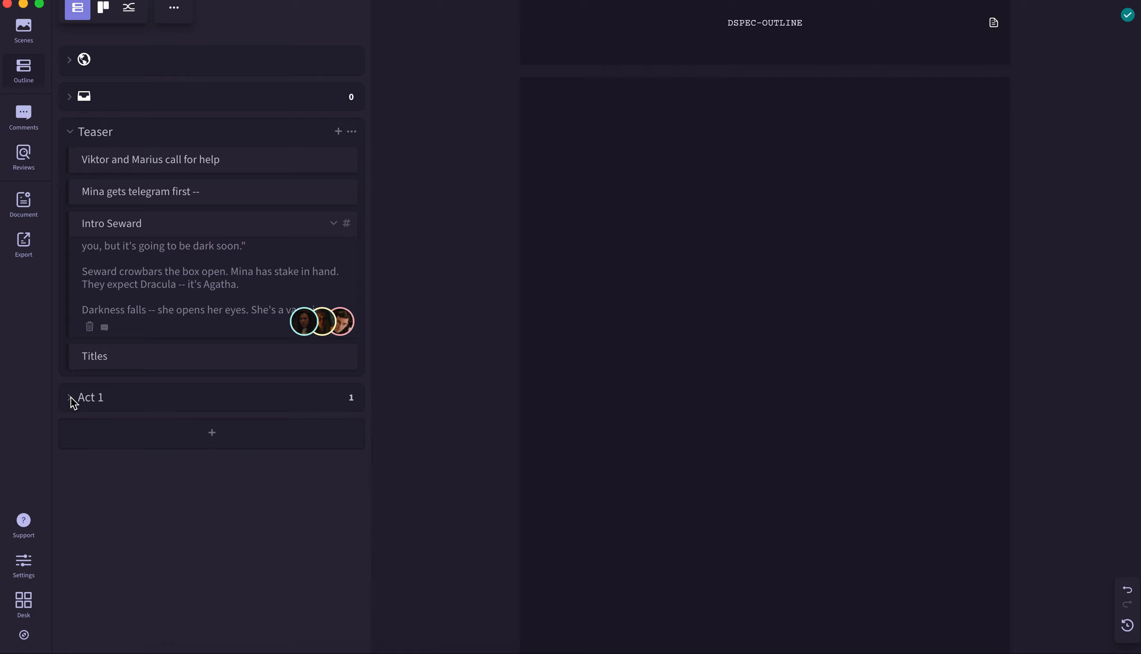
pyautogui.click(70, 398)
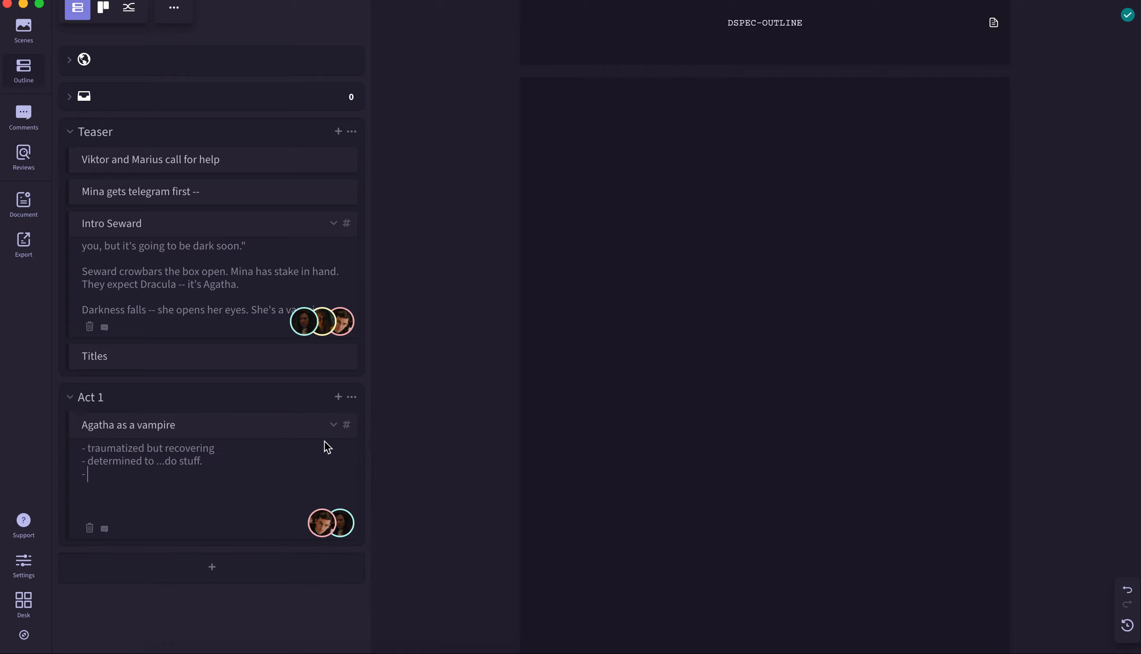
# Add a second beat to Act 1 titled "Renfield".
pyautogui.click(338, 397)
pyautogui.click(137, 461)
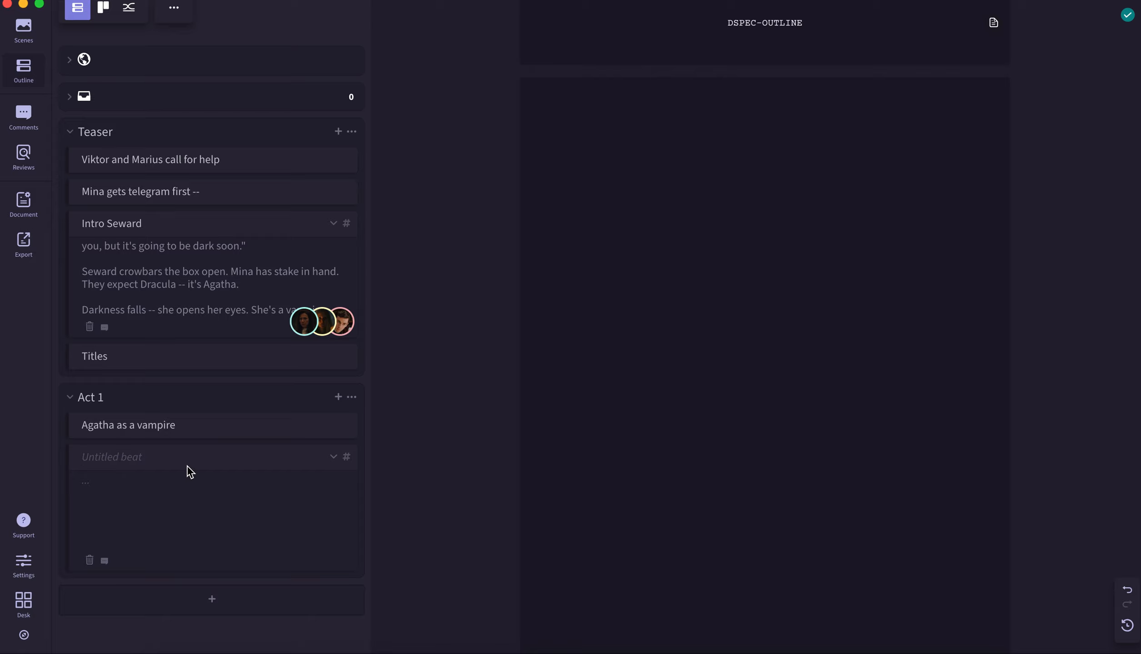
pyautogui.write('Renfield')
# Describe the Renfield beat with "not actually contaminated. He believes he'll become a vampire but he's not".
pyautogui.write('not actuall')
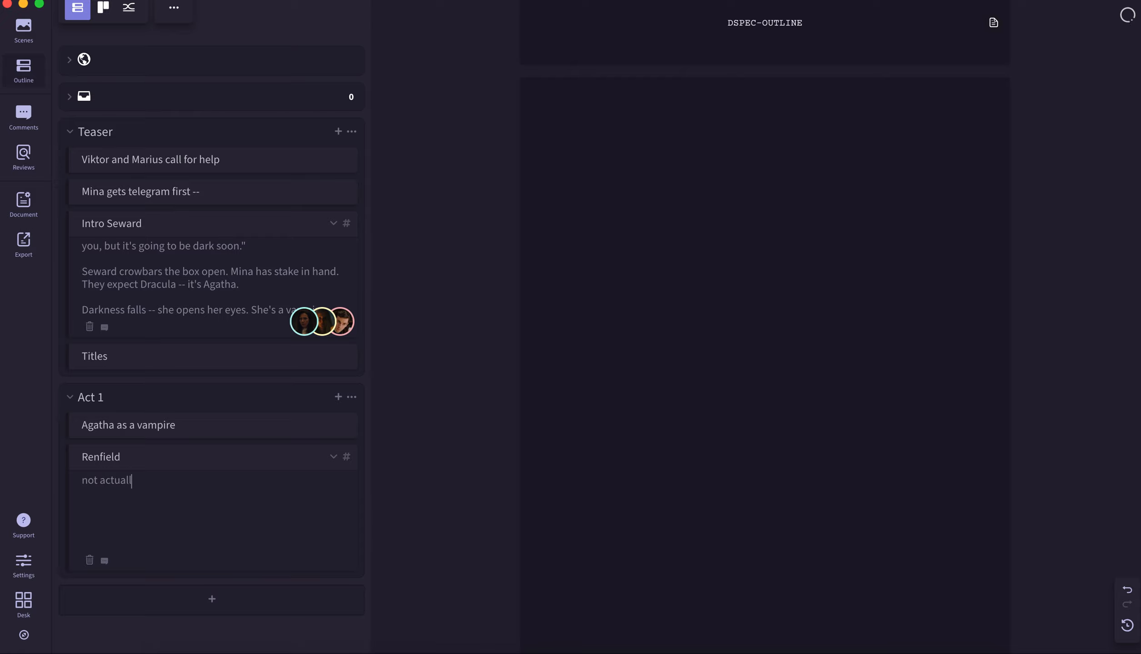
pyautogui.write('y contaminated')
pyautogui.write('. His')
pyautogui.press('BackSpace')
pyautogui.press('BackSpace')
pyautogui.press('BackSpace')
pyautogui.write('e believe')
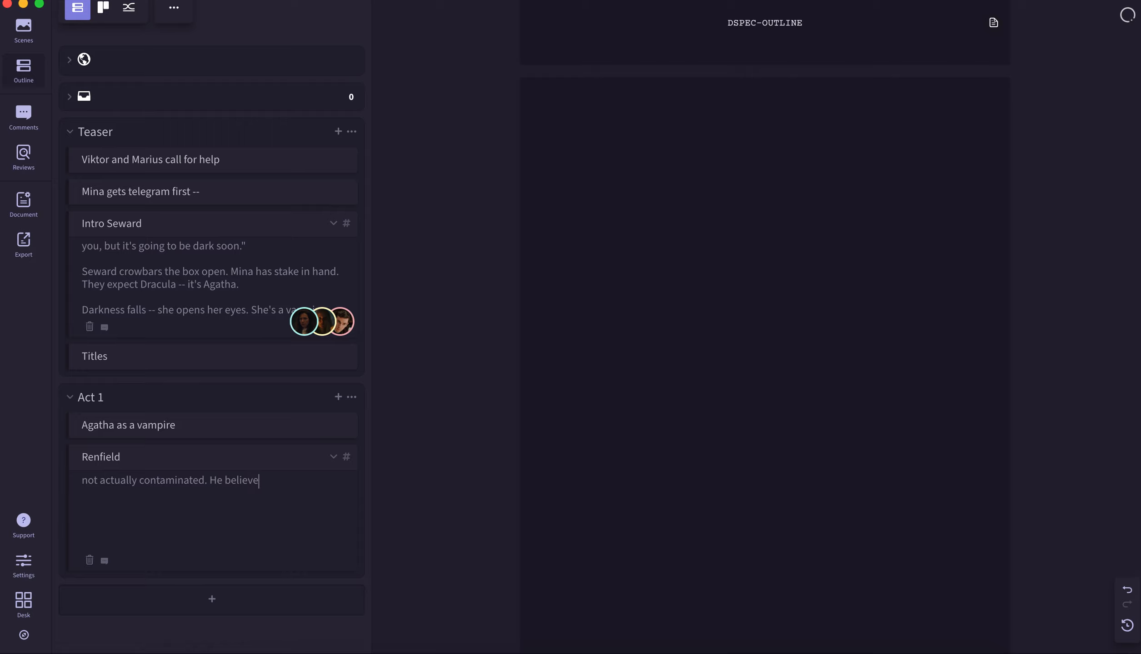
pyautogui.write("s he'll become a vampire but he's")
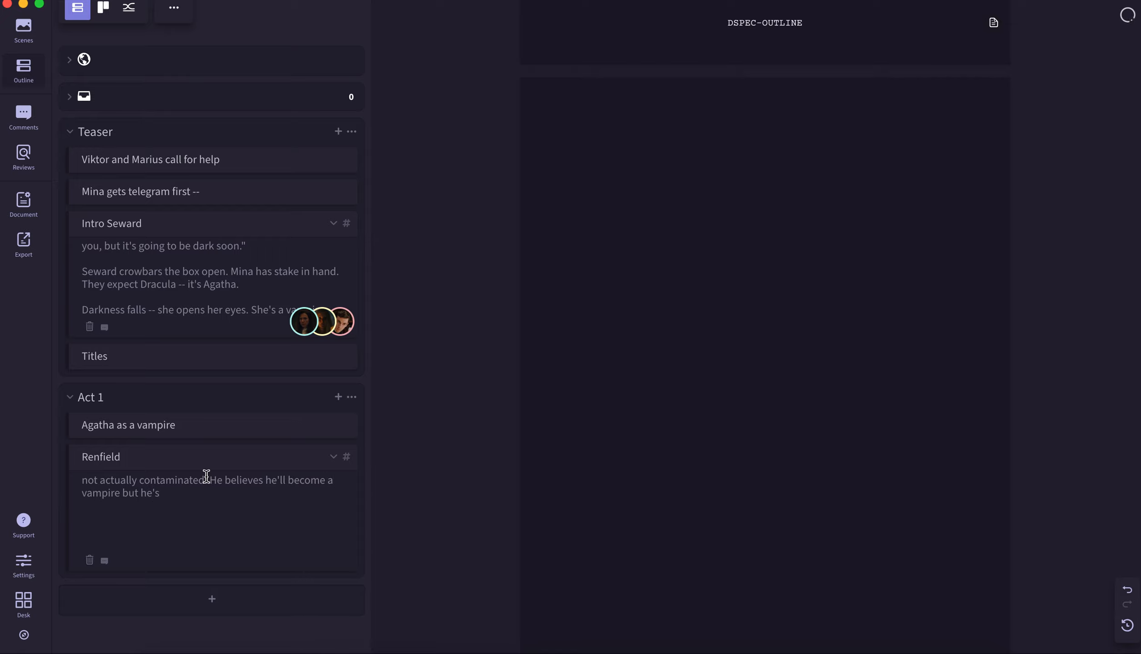
pyautogui.write(' not')
# Try to finish the Renfield sentence with the word "susceptible" and correct its spelling.
pyautogui.write(' suseptible')
pyautogui.press('BackSpace')
pyautogui.press('BackSpace')
pyautogui.press('BackSpace')
pyautogui.press('BackSpace')
pyautogui.press('BackSpace')
pyautogui.press('BackSpace')
pyautogui.write('cep')
pyautogui.press('BackSpace')
pyautogui.press('BackSpace')
pyautogui.write('e')
pyautogui.write('ptible')
pyautogui.doubleClick(209, 497)
pyautogui.click(209, 496)
pyautogui.click(198, 495)
pyautogui.press('Right')
pyautogui.press('BackSpace')
pyautogui.press('BackSpace')
pyautogui.press('BackSpace')
pyautogui.write('esu')
pyautogui.press('BackSpace')
pyautogui.press('BackSpace')
# Replace the misspelled last word of the Renfield description with "vulnerable. Pscyhosomatic.".
pyautogui.moveTo(230, 494); pyautogui.dragTo(180, 496)
pyautogui.write('vulnerable. p')
pyautogui.press('BackSpace')
pyautogui.write('Pysch')
pyautogui.press('BackSpace')
pyautogui.press('BackSpace')
pyautogui.press('BackSpace')
pyautogui.press('BackSpace')
pyautogui.write('scyhosomatic.')
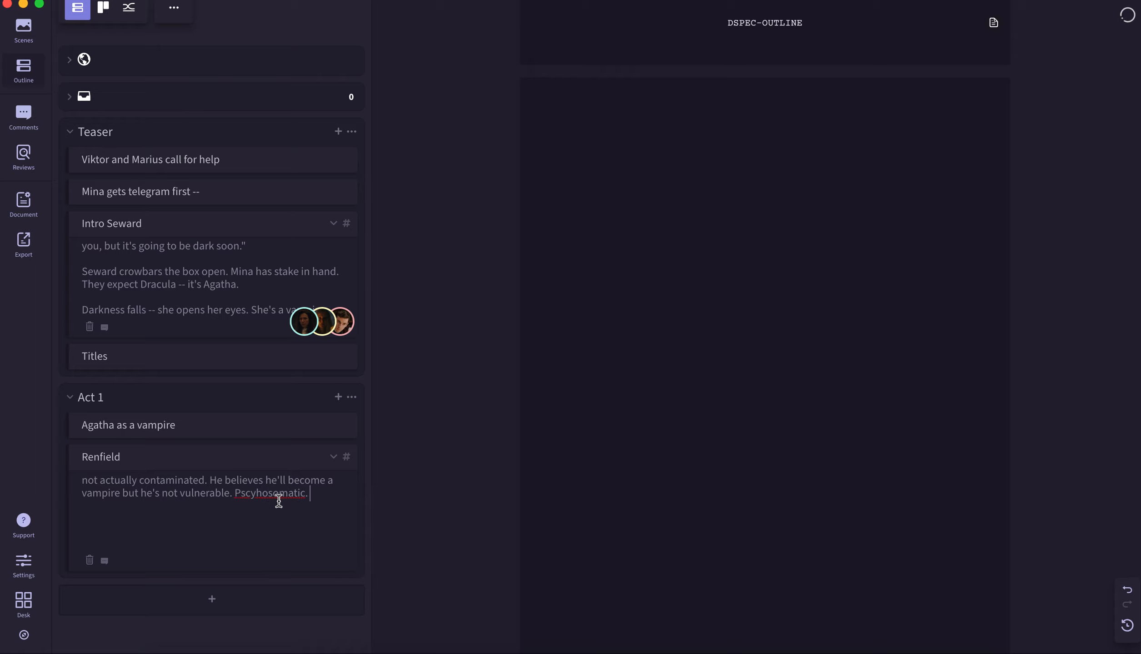
# Reopen the DSPEC-OUTLINE script from the desk and turn on spell checking while writing.
pyautogui.click(27, 615)
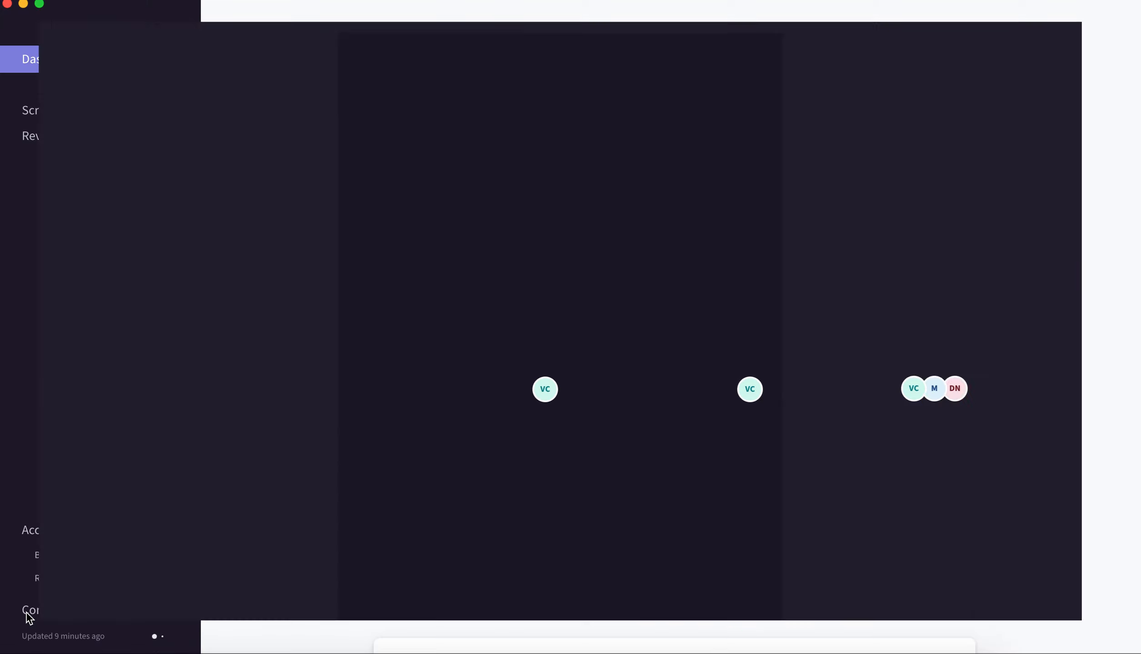
pyautogui.click(460, 353)
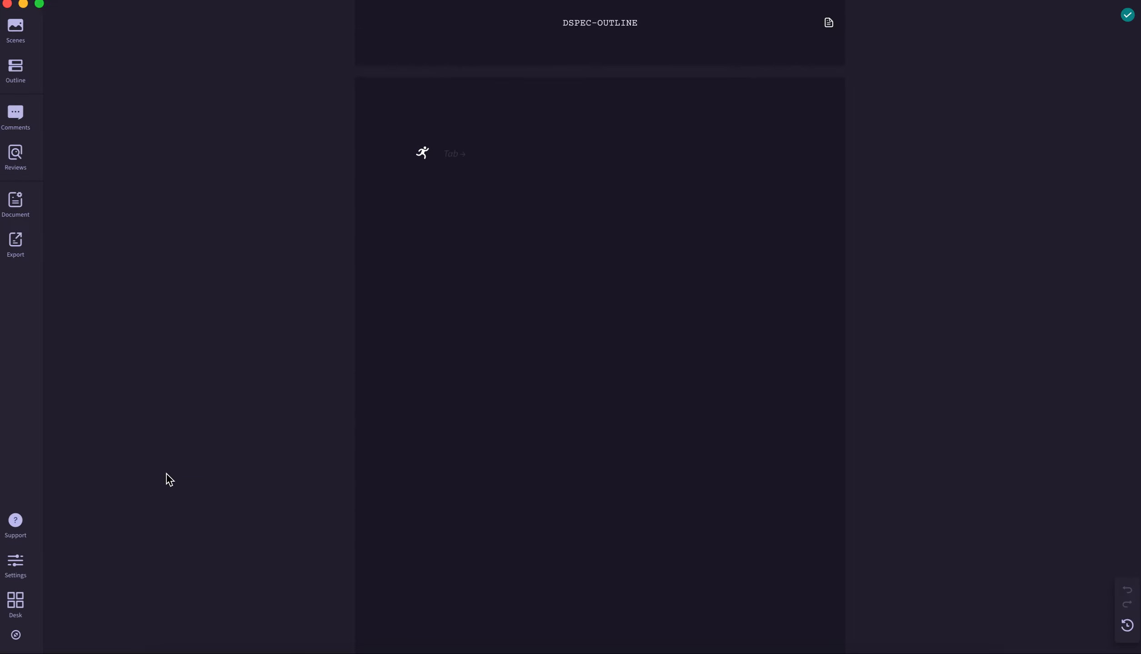
pyautogui.click(24, 563)
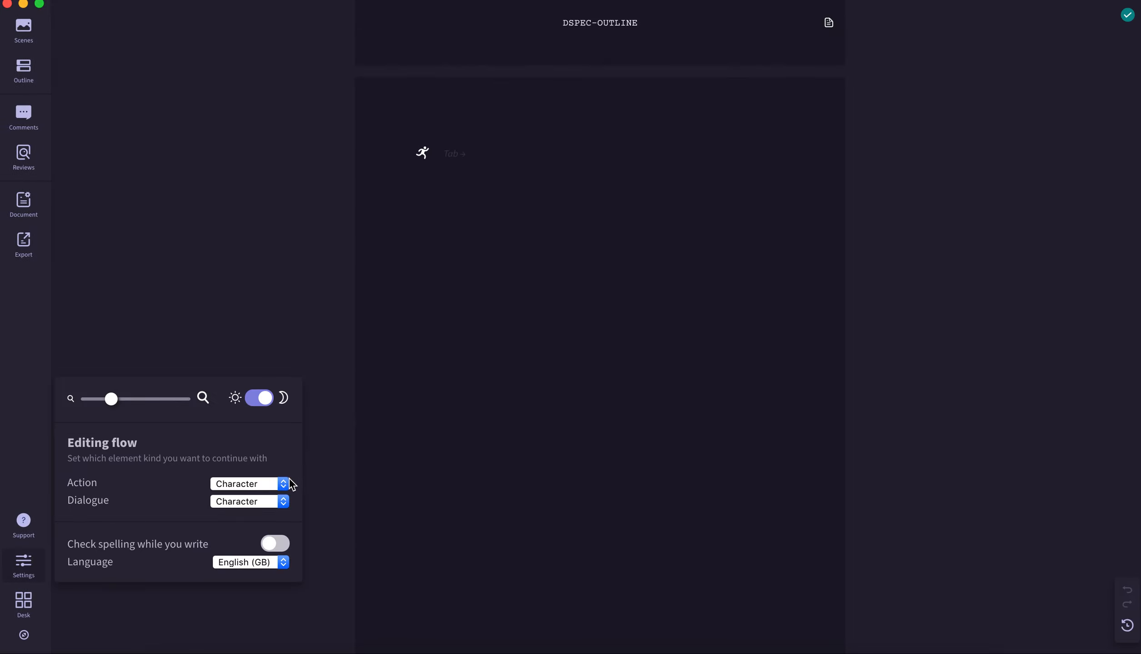
pyautogui.click(278, 544)
# Return to the outline, expand the Renfield beat and correct the last word of its description to "psychosomatic.".
pyautogui.click(23, 69)
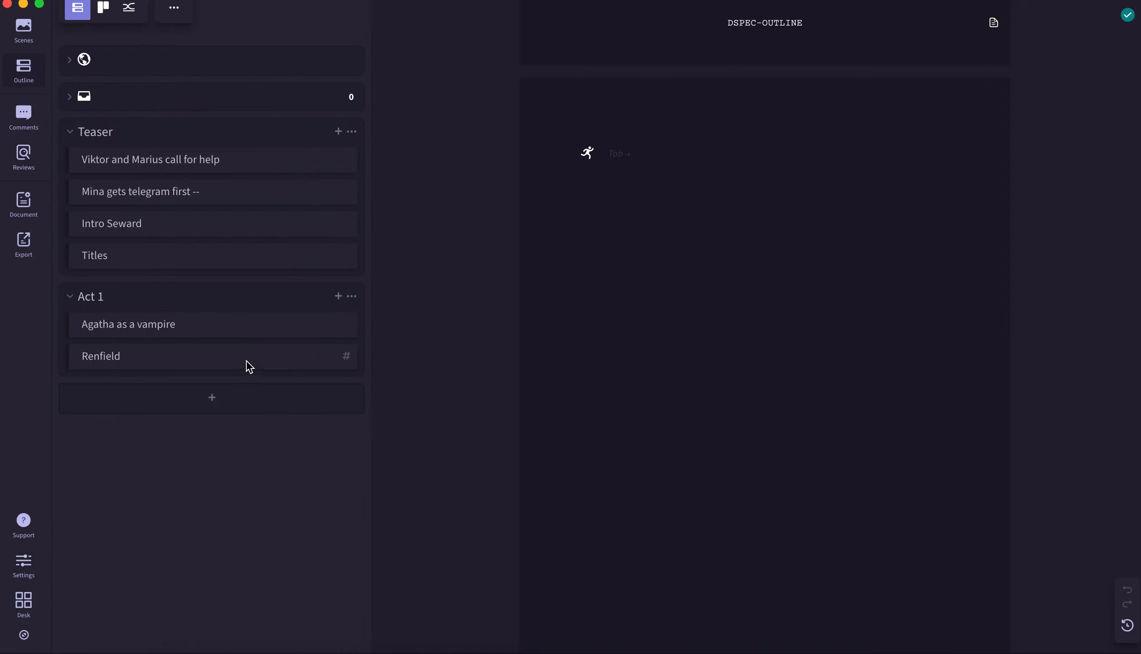
pyautogui.click(246, 361)
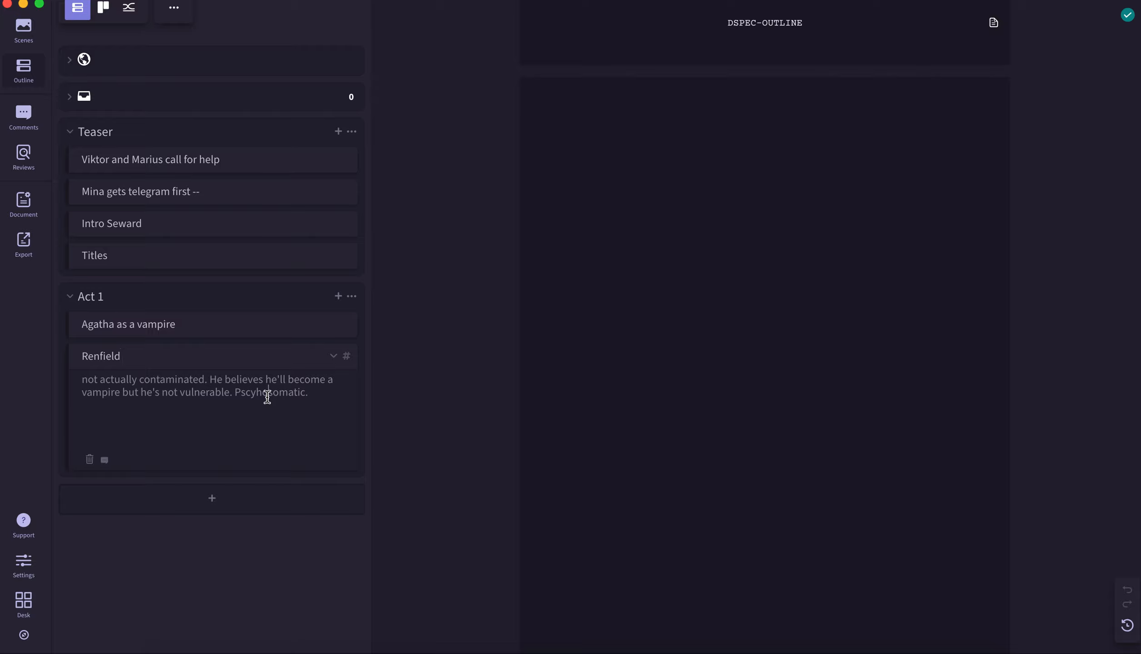
pyautogui.press('Right')
pyautogui.press('BackSpace')
pyautogui.press('BackSpace')
pyautogui.press('BackSpace')
pyautogui.write('sc')
pyautogui.press('BackSpace')
pyautogui.press('BackSpace')
pyautogui.write('psc')
pyautogui.click(272, 394)
pyautogui.moveTo(271, 394); pyautogui.dragTo(238, 394)
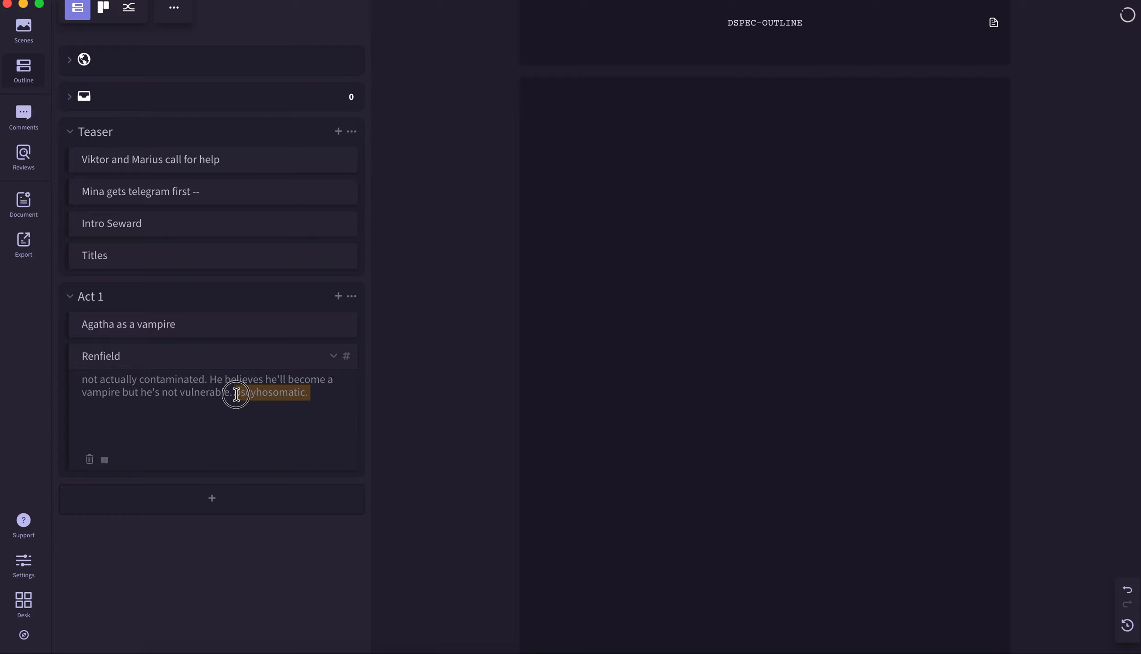
pyautogui.press('BackSpace')
pyautogui.write('sy')
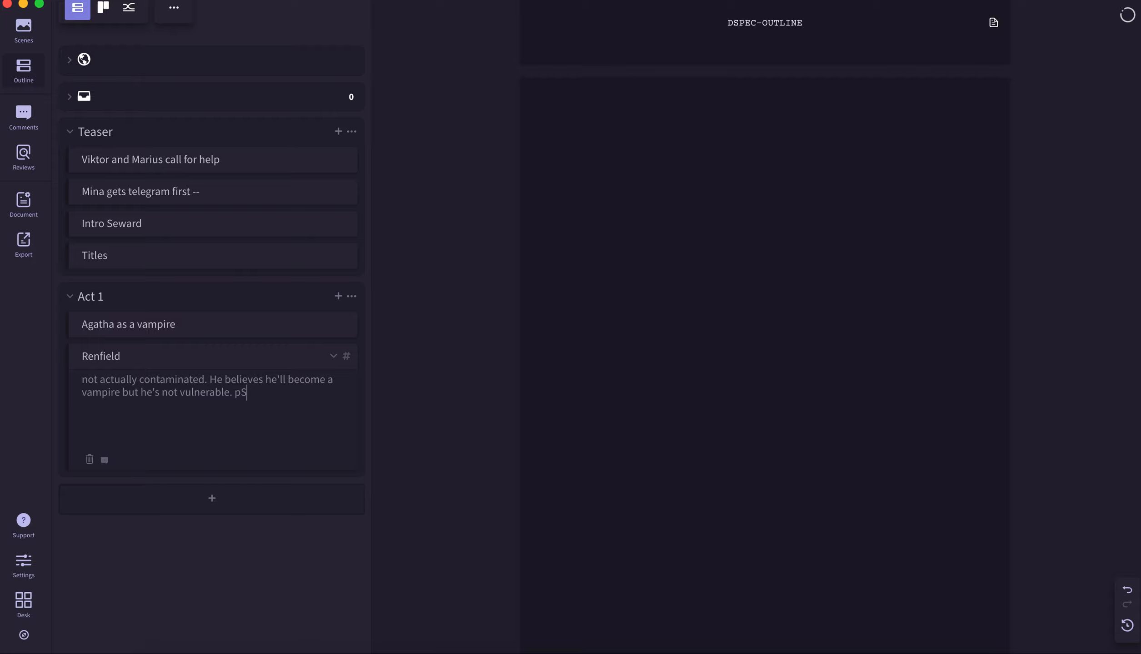
pyautogui.press('BackSpace')
pyautogui.write('ychosomatic.')
# Extend the Renfield description with ">>> note, future, this is what leads him to betray Dracula to help the gang...and what gets him smooshed.".
pyautogui.write('>>> n otote, future, this is w')
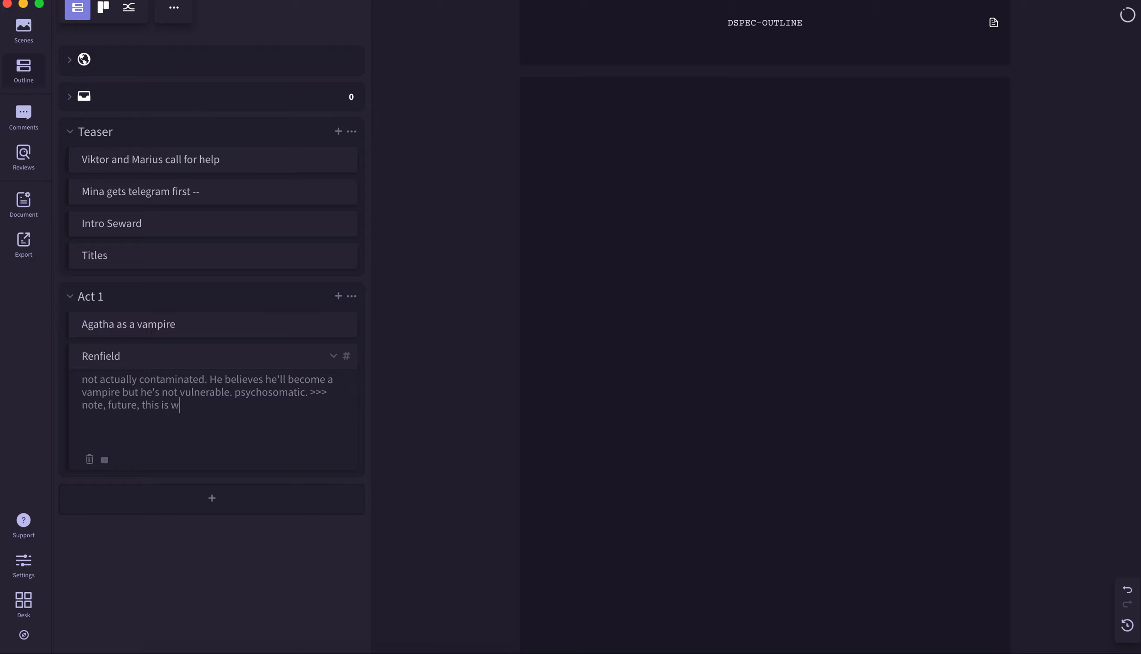
pyautogui.write('hat leads him to betray Dracula to help the gang...and what gets him smooshed.')
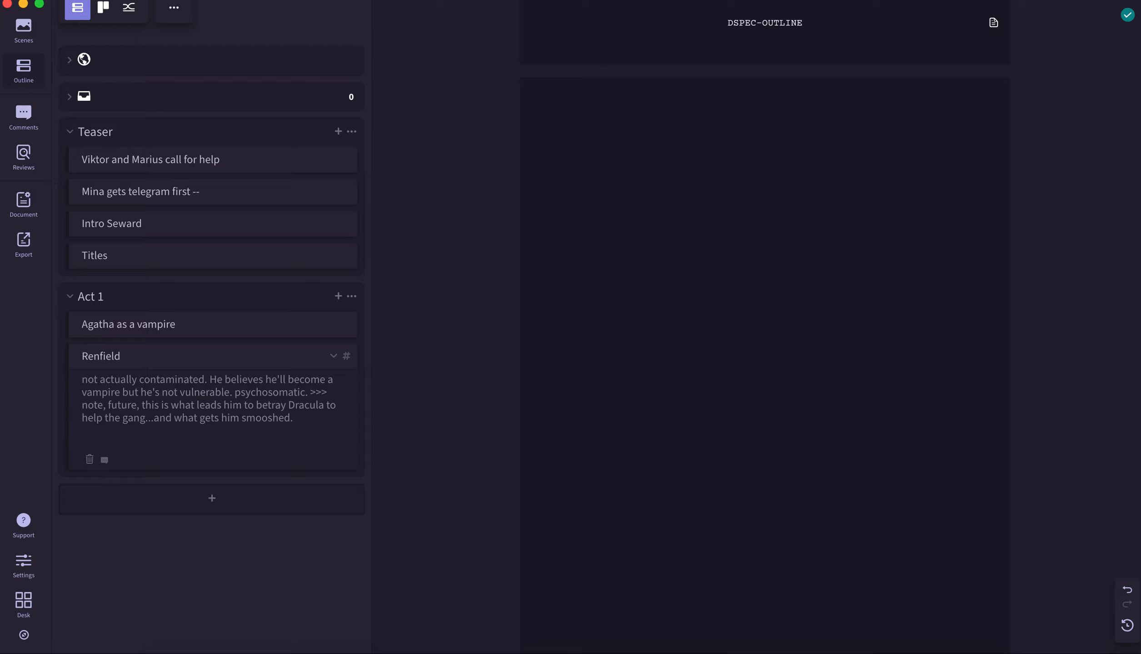
# Add Act 2, Act 3 and Act 4 to the outline, with an untitled beat inside Act 4.
pyautogui.click(236, 495)
pyautogui.write('Act 2')
pyautogui.click(223, 569)
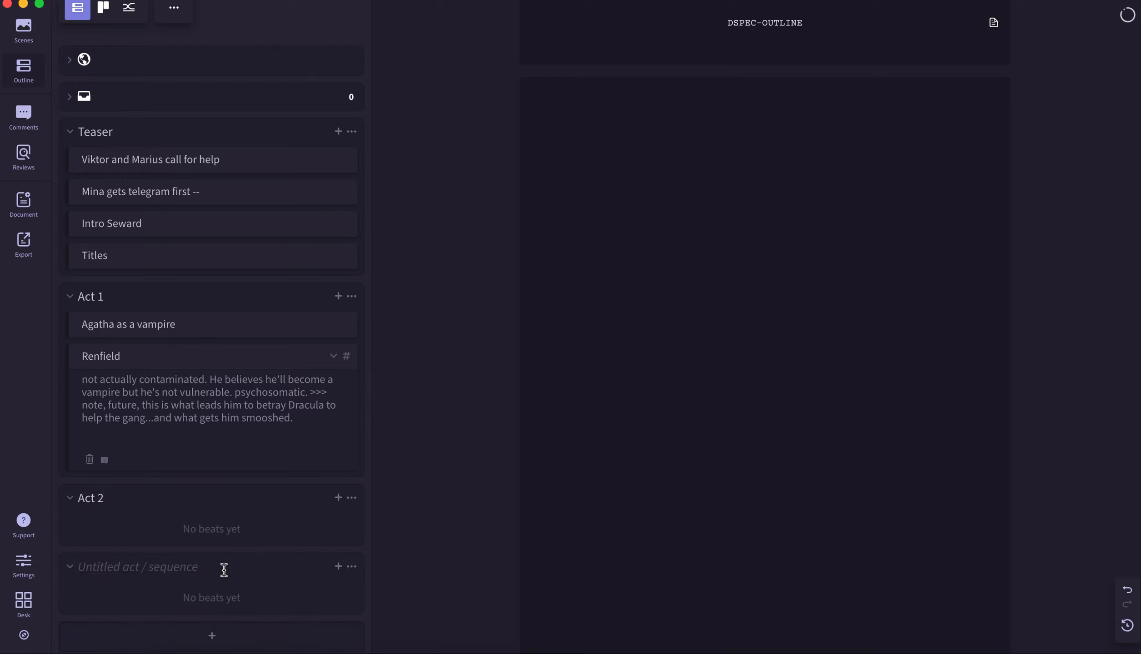
pyautogui.write('Act 3')
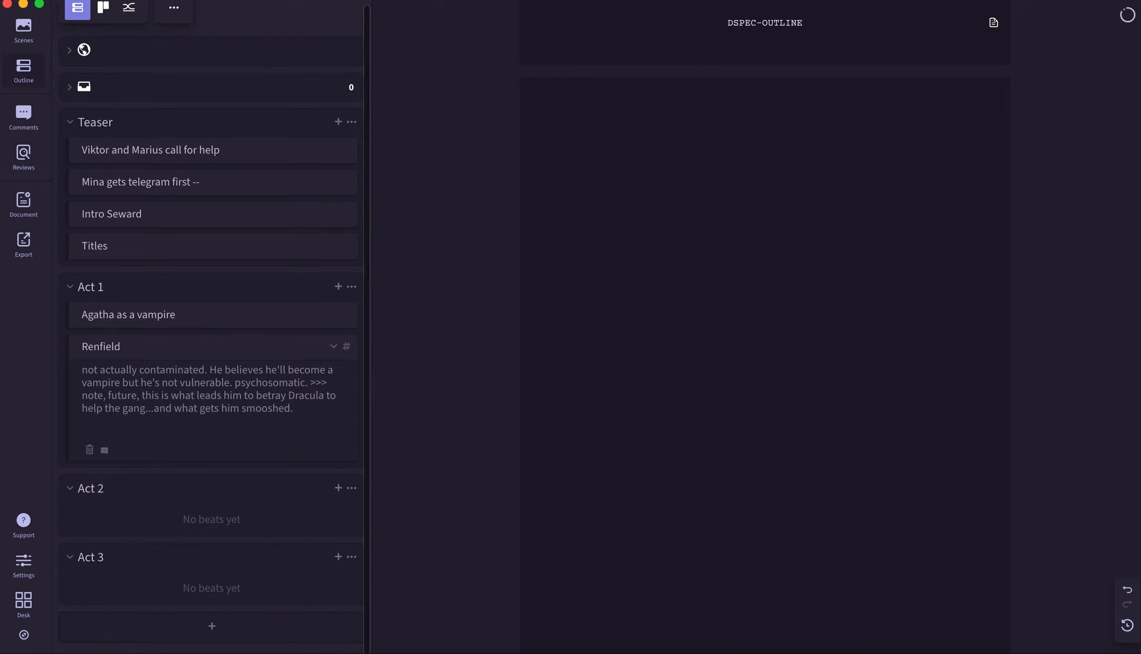
pyautogui.click(237, 626)
pyautogui.write('Act 4')
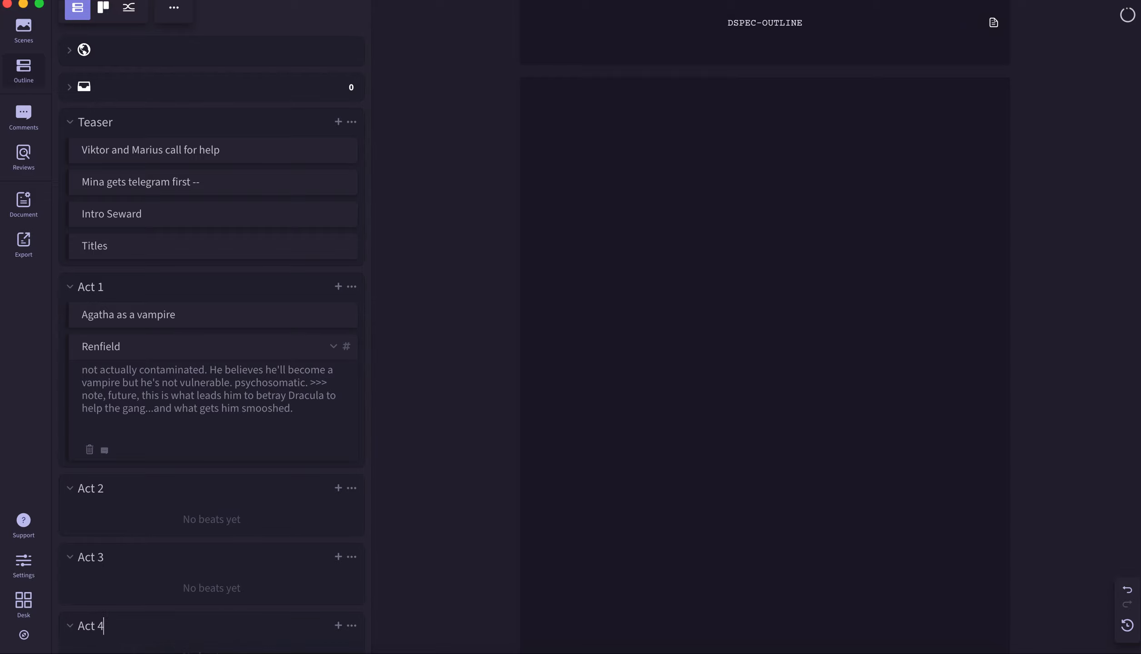
pyautogui.press('Return')
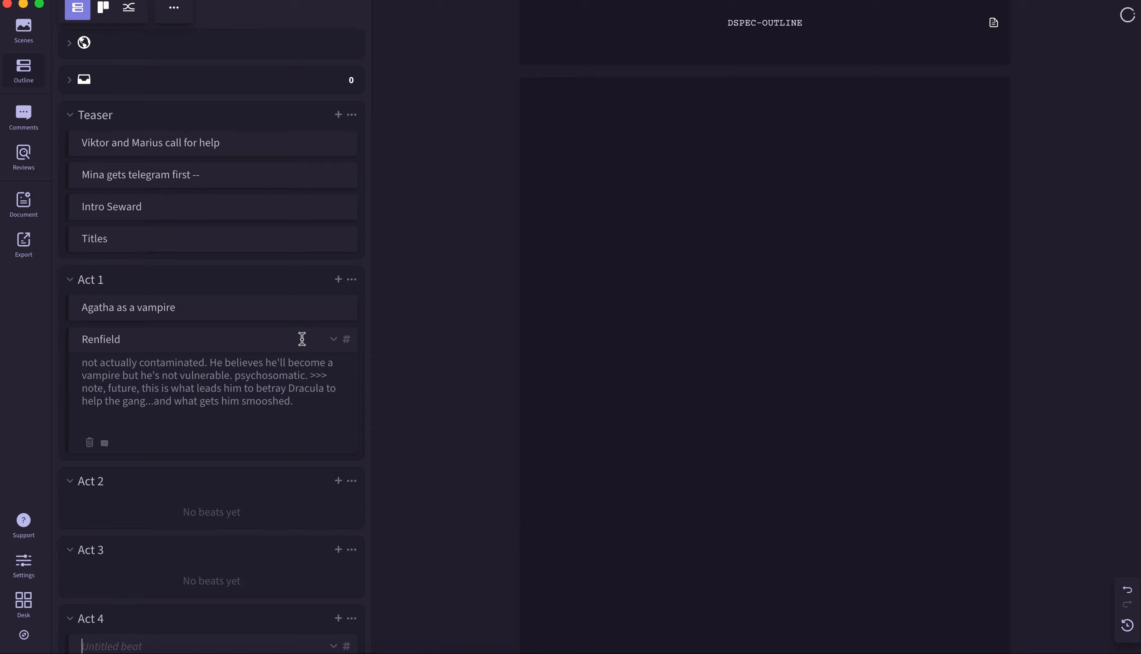
# Collapse the untitled Act 4 beat and the Renfield beat, and move Renfield from Act 1 into Act 3.
pyautogui.click(333, 339)
pyautogui.click(297, 330)
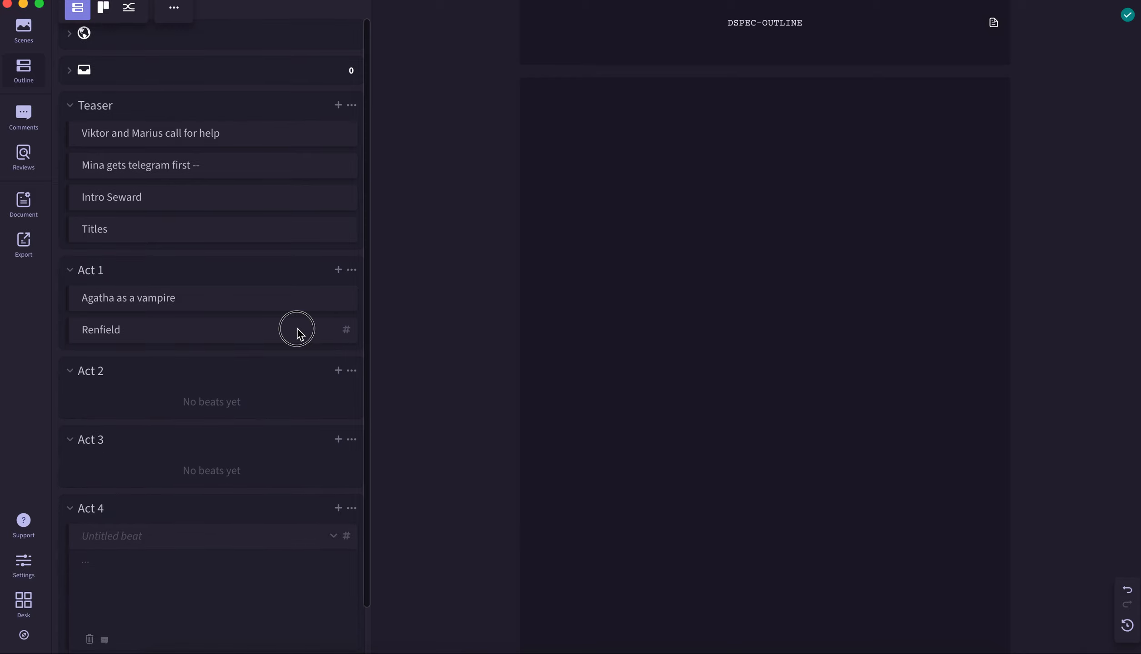
pyautogui.scroll(-2, 314, 454)
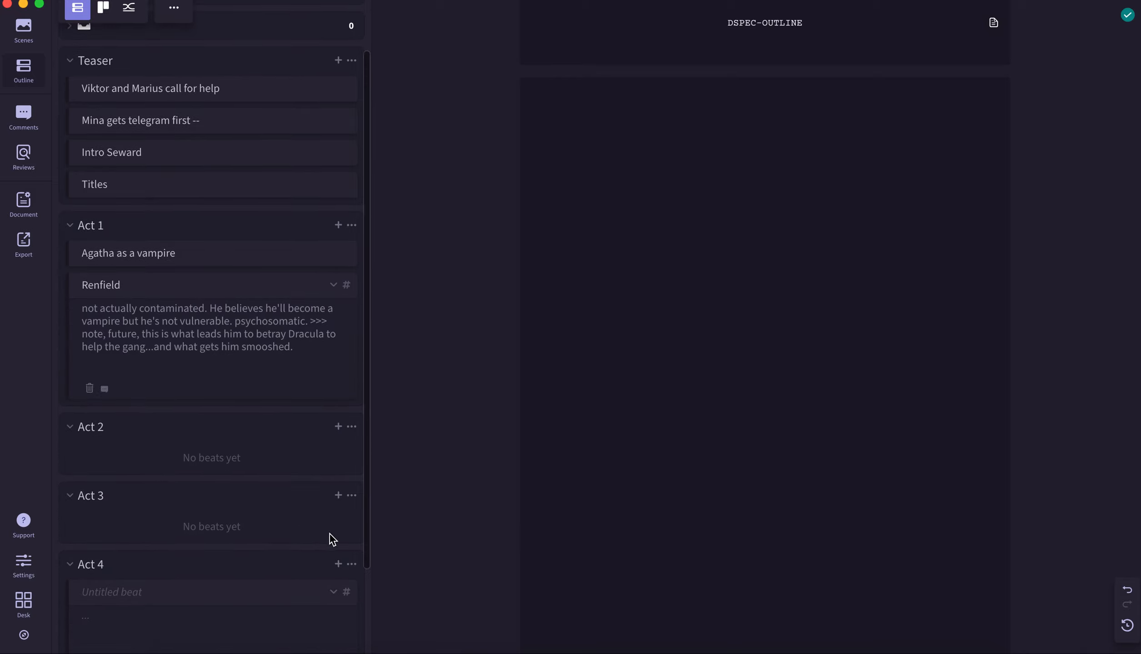
pyautogui.click(333, 592)
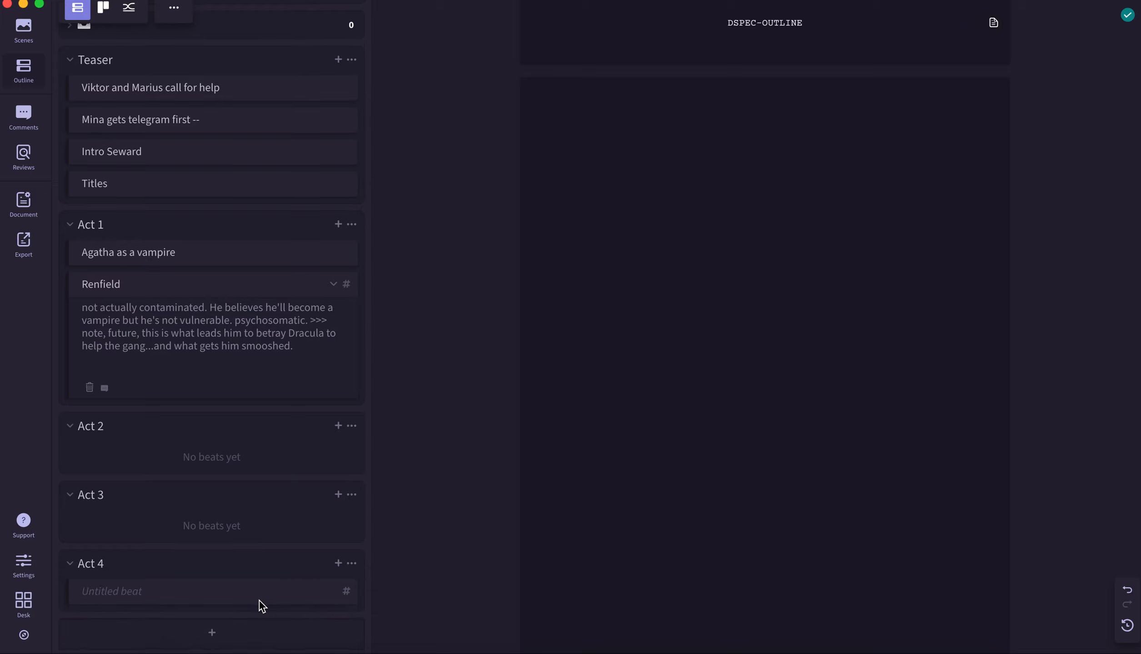
pyautogui.scroll(-1, 259, 601)
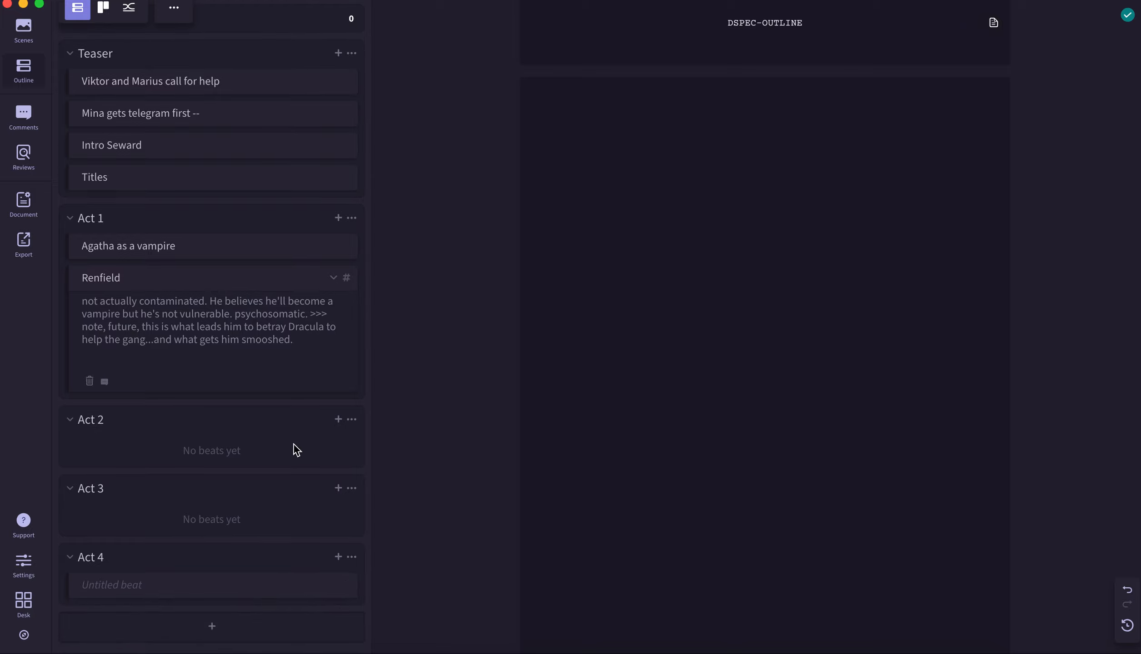
pyautogui.click(305, 274)
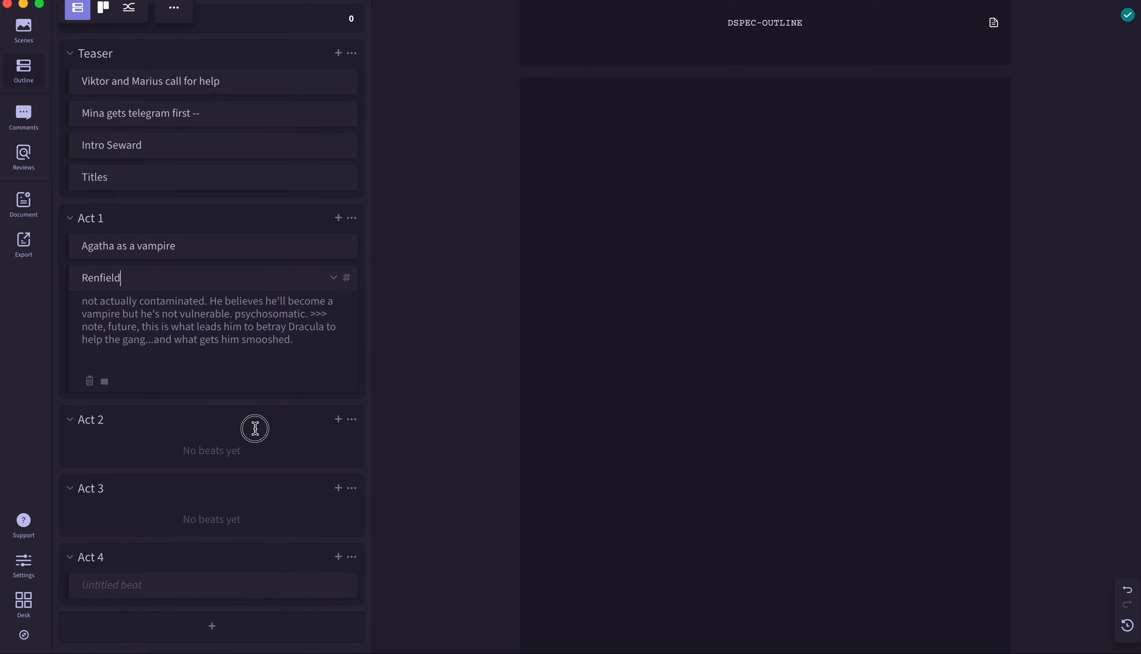
pyautogui.click(333, 278)
pyautogui.moveTo(214, 354); pyautogui.dragTo(196, 453)
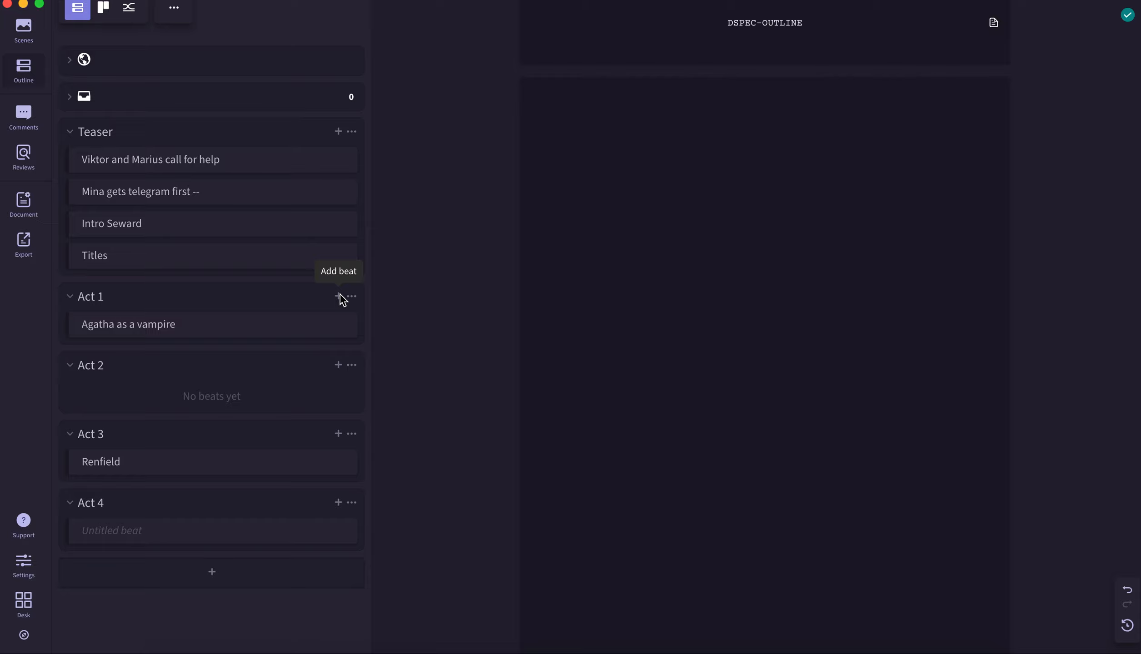
# Add a beat titled "Vaccine" to Act 2 and open its description for writing.
pyautogui.click(165, 389)
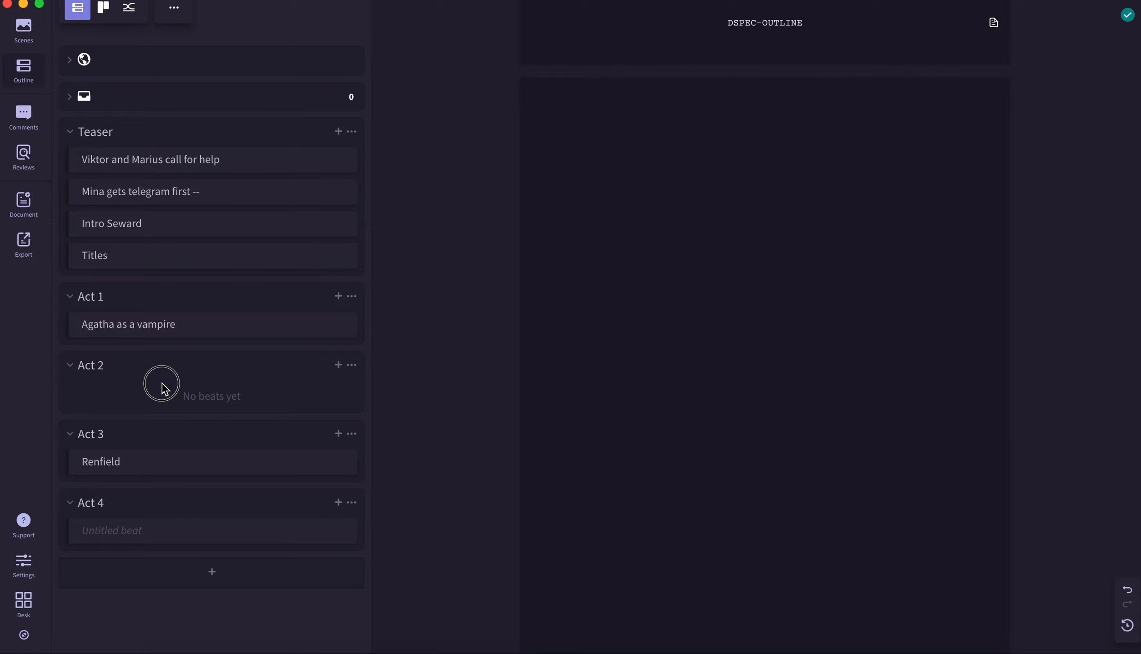
pyautogui.click(339, 367)
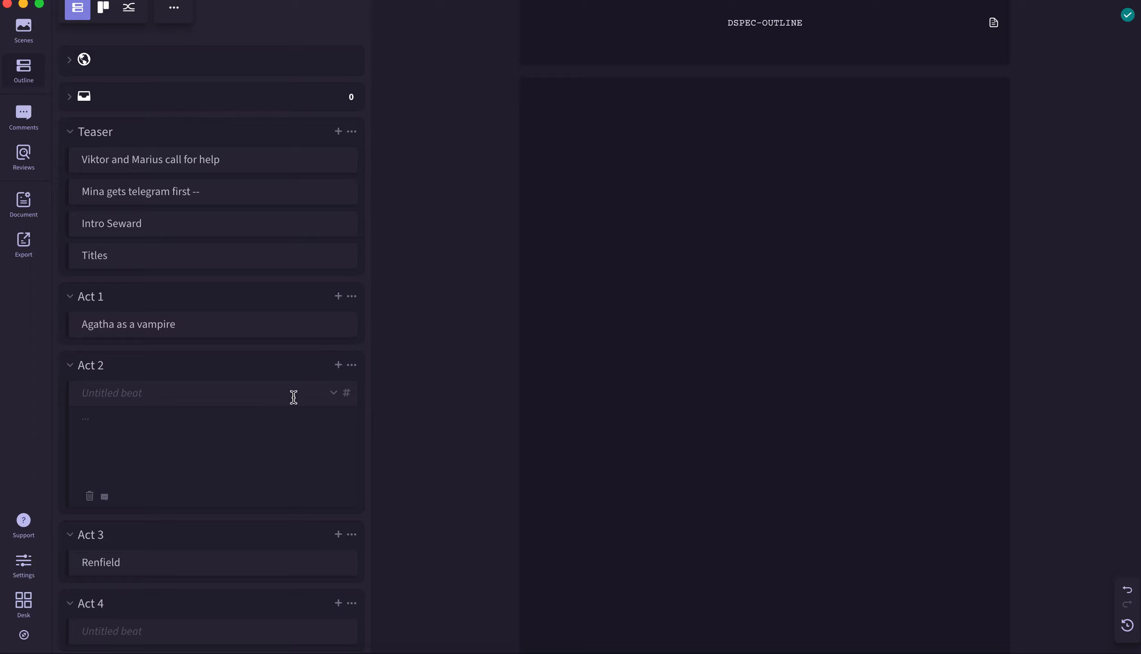
pyautogui.write('Vaccine')
pyautogui.click(253, 426)
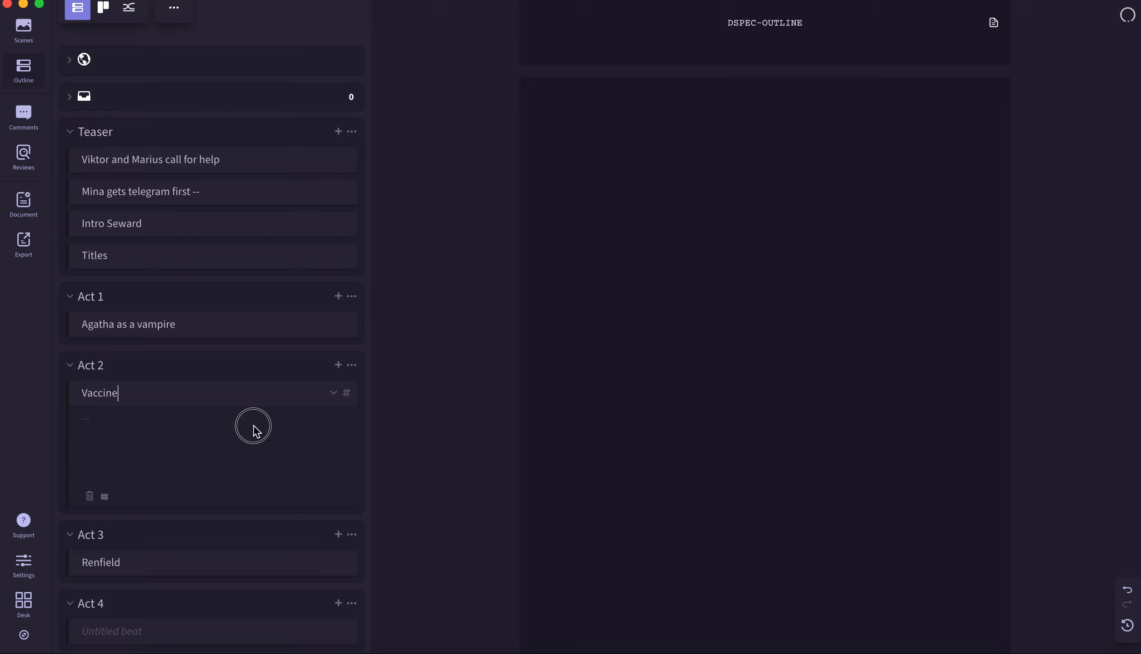
# Write a first bullet in the Vaccine description saying that Mina is not susceptible to the disease.
pyautogui.write('-')
pyautogui.write('Mina is not su')
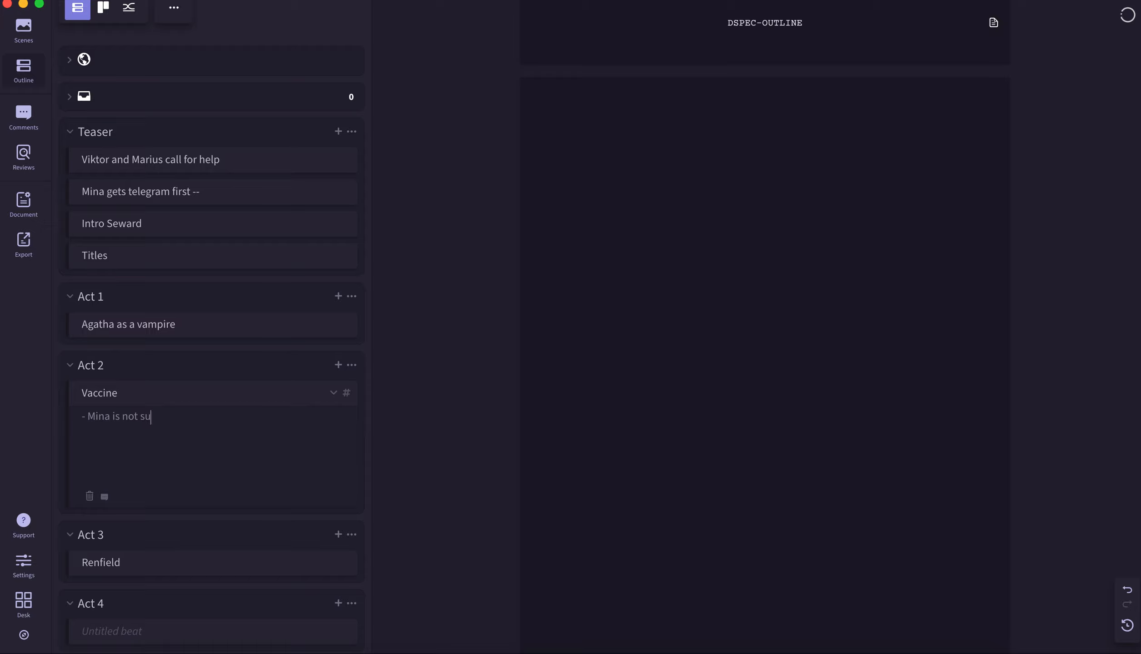
pyautogui.write('septible')
pyautogui.doubleClick(157, 416)
pyautogui.click(158, 416)
pyautogui.click(208, 449)
pyautogui.doubleClick(144, 417)
pyautogui.click(209, 485)
pyautogui.press('BackSpace')
pyautogui.write('e to the disease.')
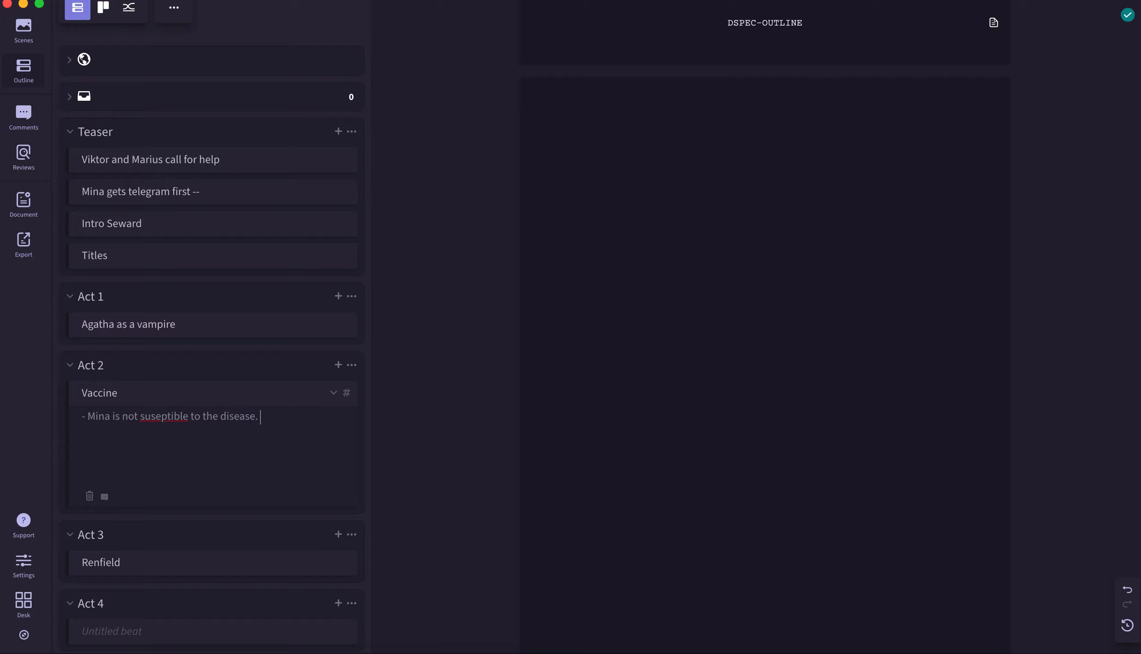
# Correct the spelling of "susceptible" in the Vaccine bullet and extend the sentence with ", she has been exposed.".
pyautogui.click(155, 416)
pyautogui.write('c')
pyautogui.press('BackSpace')
pyautogui.write('c')
pyautogui.press('BackSpace')
pyautogui.write(', she has be')
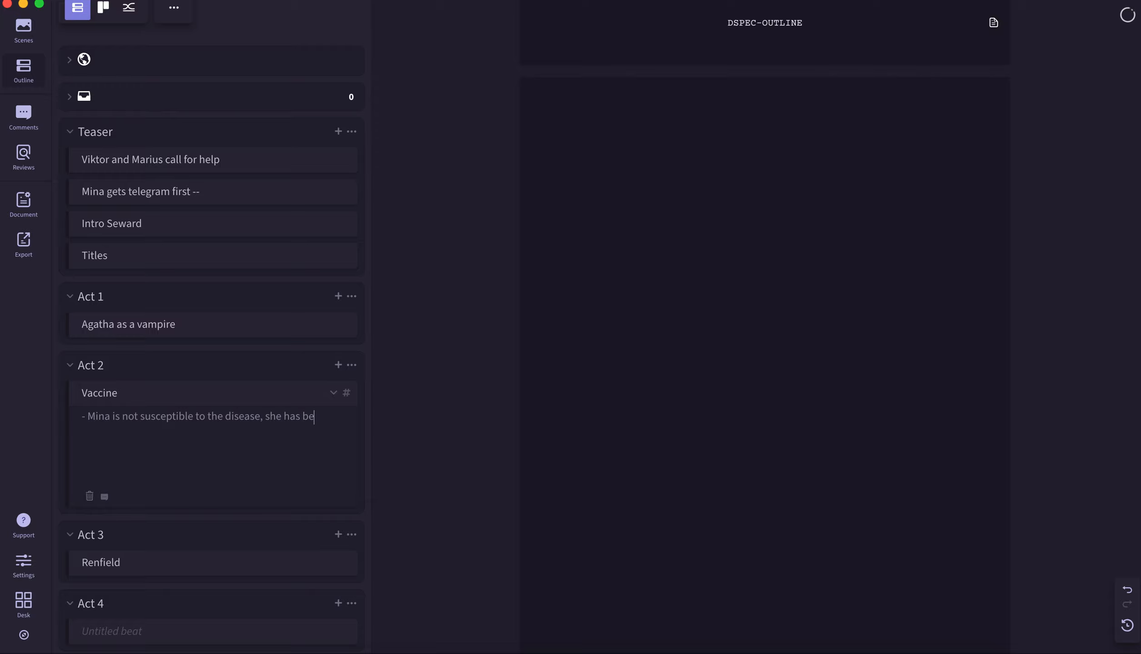
pyautogui.write('en exposed.')
# Start a second Vaccine bullet and insert the line "they need comparable types" above the bullets, separated by a blank line.
pyautogui.press('Return')
pyautogui.write('-')
pyautogui.click(82, 416)
pyautogui.press('Return')
pyautogui.press('Up')
pyautogui.press('Return')
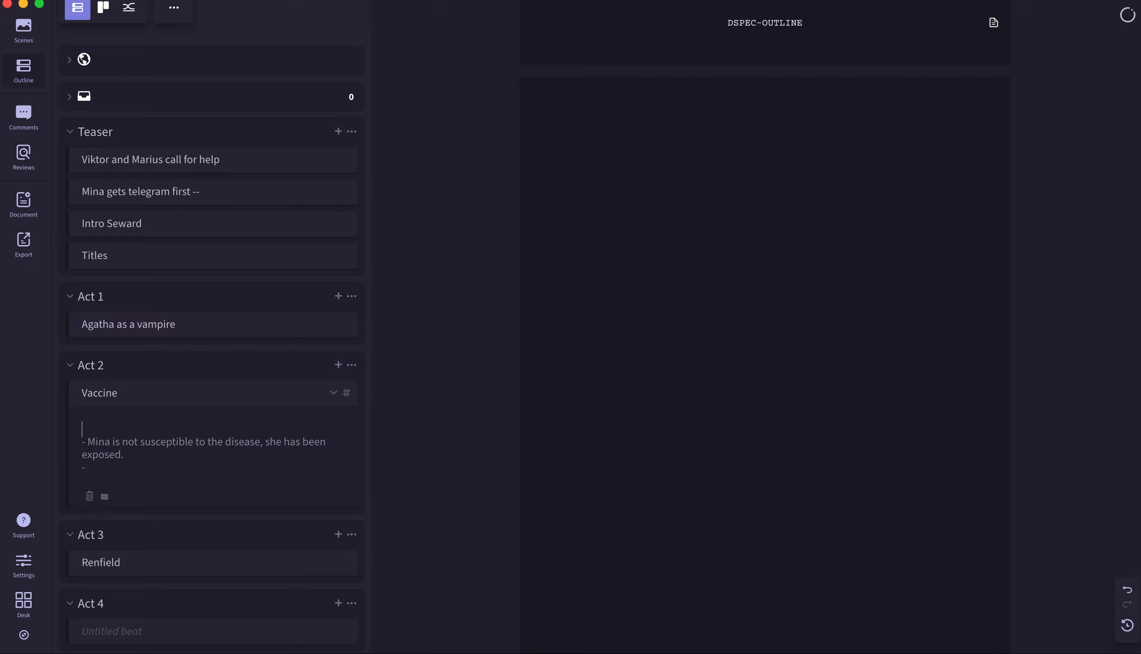
pyautogui.press('Up')
pyautogui.write('theyne')
pyautogui.press('BackSpace')
pyautogui.press('BackSpace')
pyautogui.write('need copa')
pyautogui.press('BackSpace')
pyautogui.press('BackSpace')
pyautogui.write('opera')
pyautogui.press('BackSpace')
pyautogui.press('BackSpace')
pyautogui.press('BackSpace')
pyautogui.press('BackSpace')
pyautogui.press('BackSpace')
pyautogui.write('mparable ti')
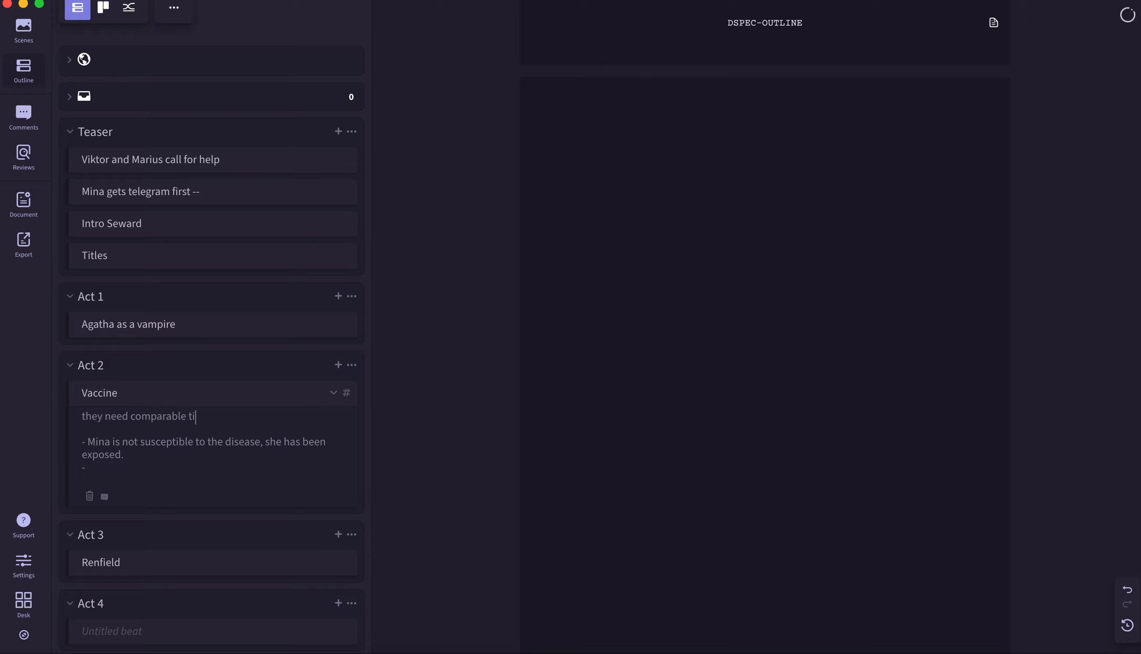
pyautogui.press('BackSpace')
pyautogui.write('ypes')
# Fill in the Vaccine bullets "revenant blood" and "vampire blood - Agatha".
pyautogui.click(207, 470)
pyautogui.write('revenant blood -')
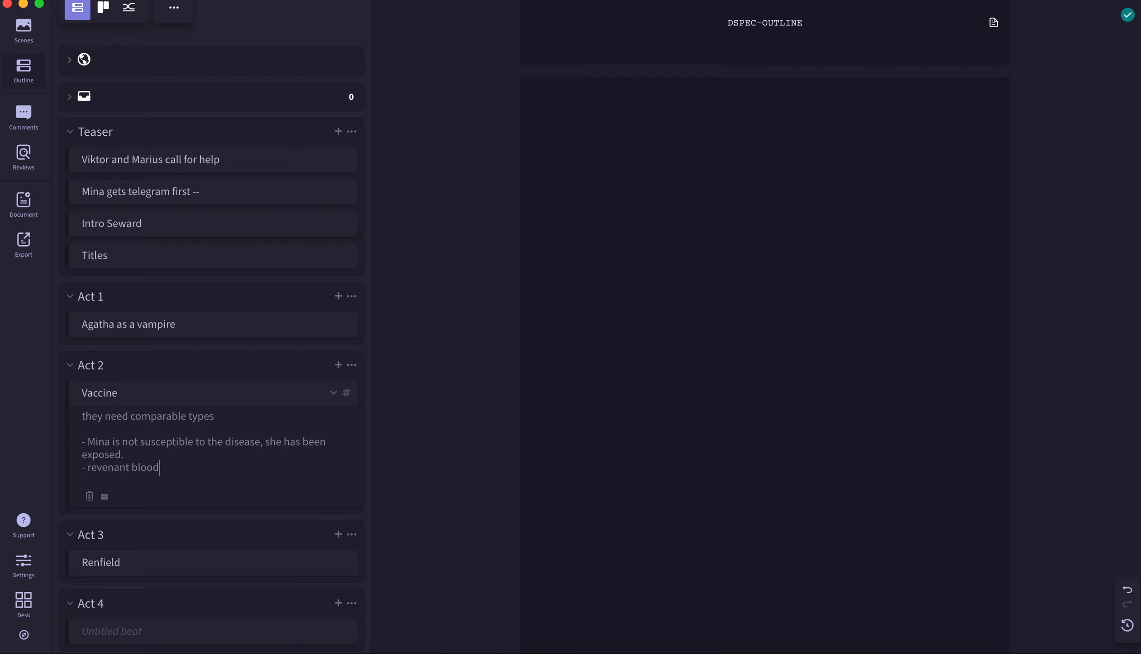
pyautogui.press('Return')
pyautogui.write('-')
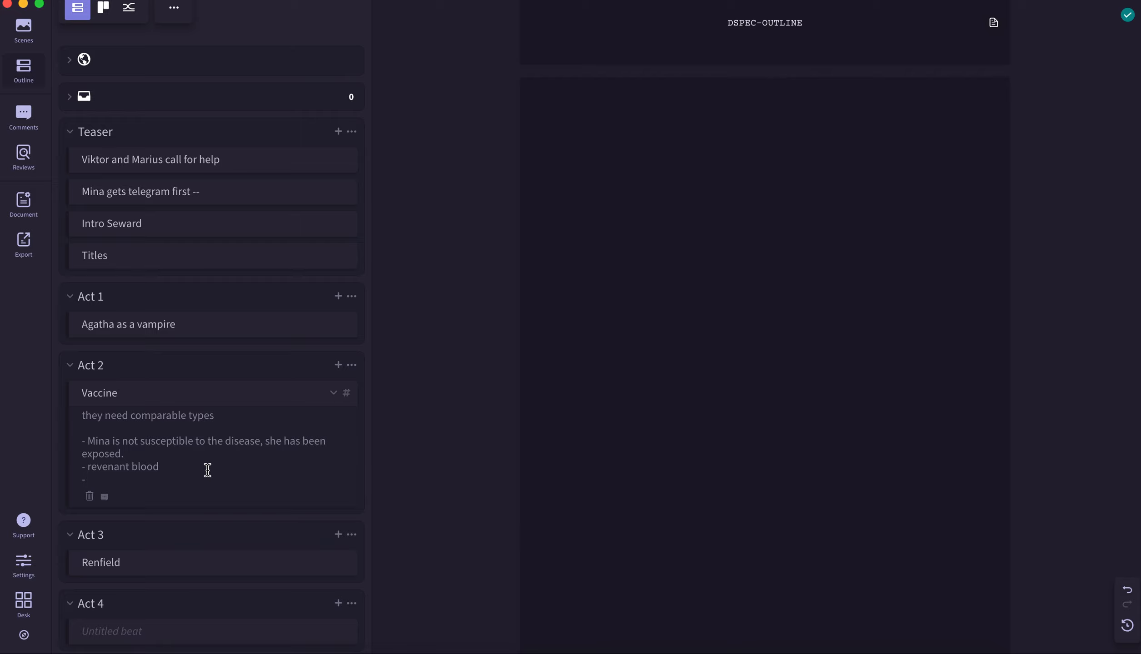
pyautogui.write('vampire blood')
pyautogui.write('- Agatha')
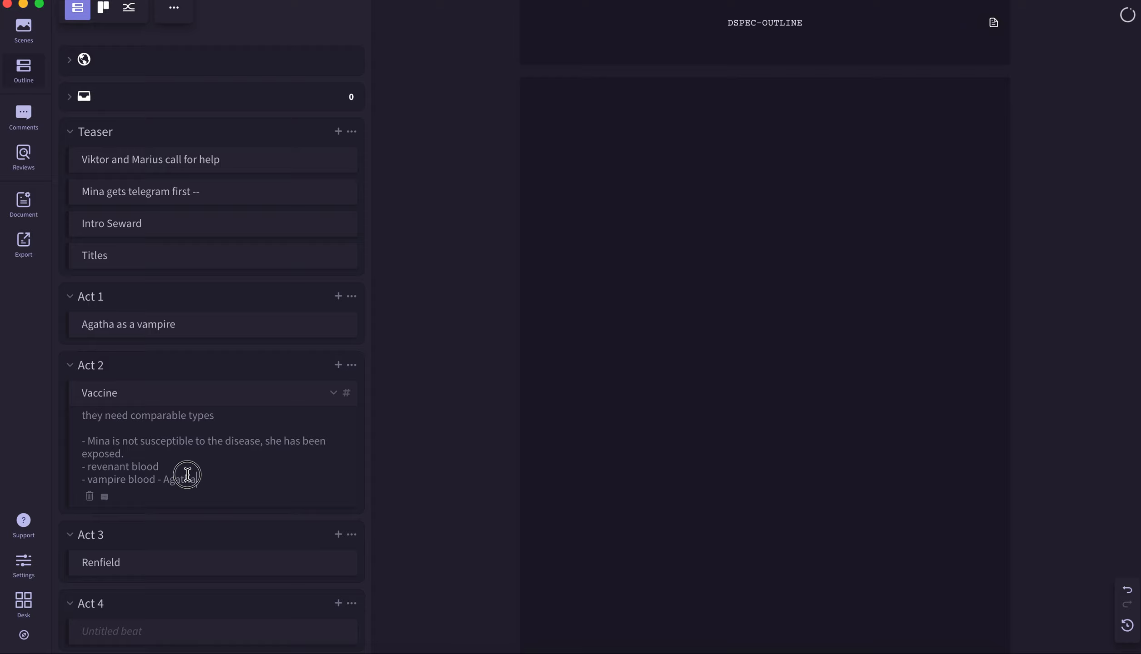
# Extend the "revenant blood" bullet with "- Dracula's being cautious and staking the revenants.".
pyautogui.click(186, 466)
pyautogui.write("- Dracula's being cautious and stak")
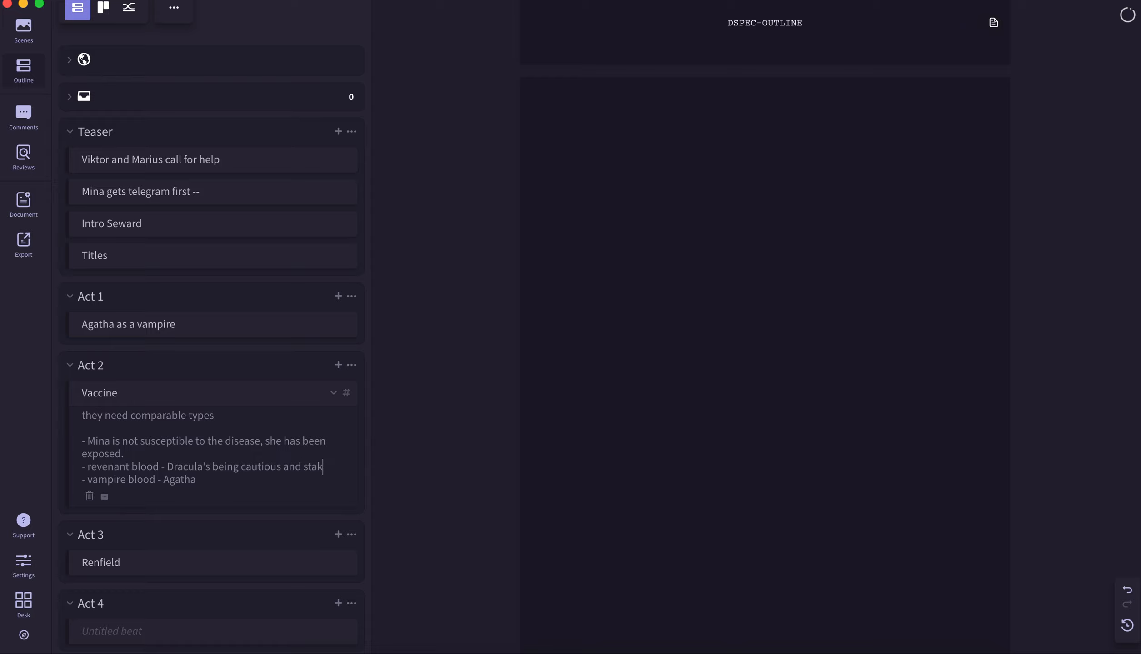
pyautogui.write('ing the revena')
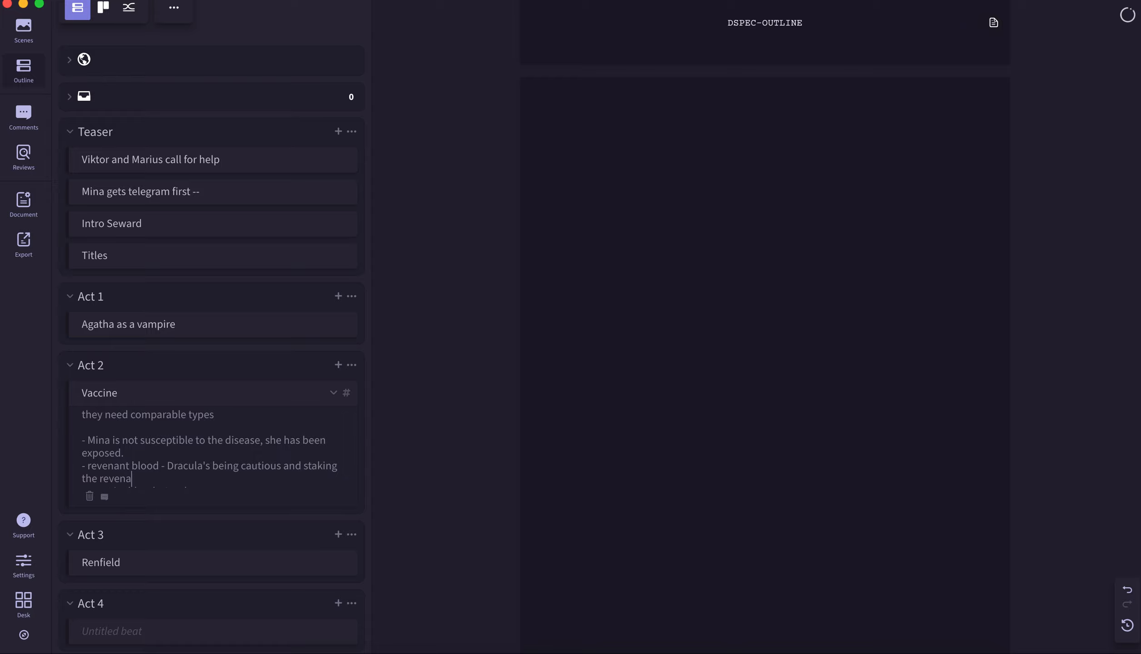
pyautogui.write('nts .')
pyautogui.scroll(-1, 159, 425)
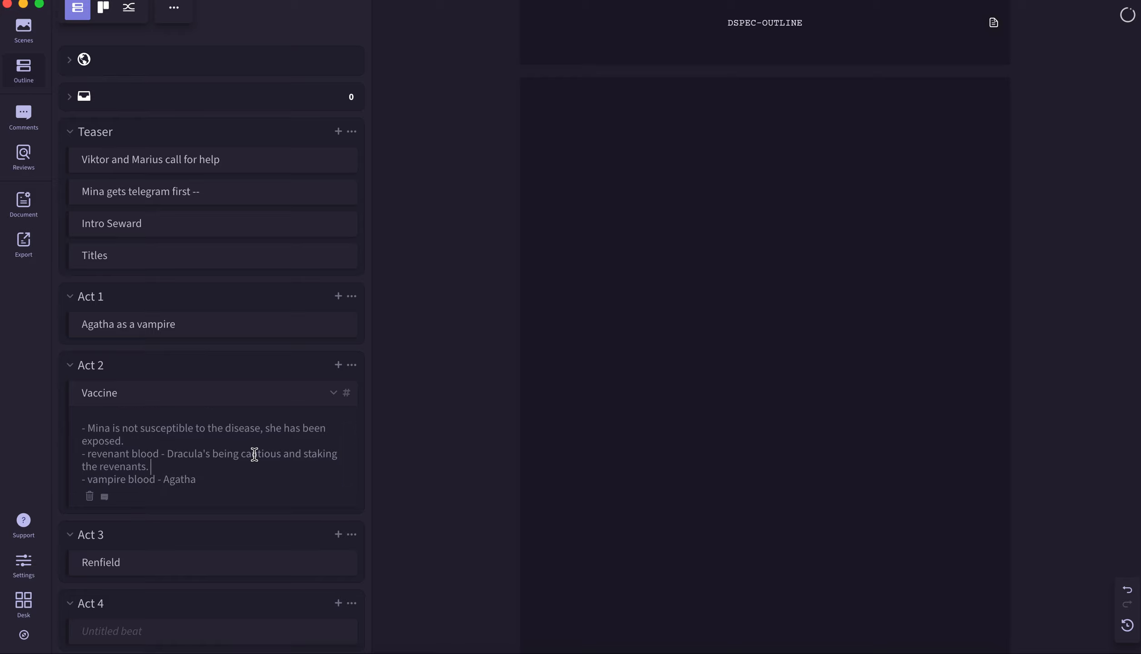
# Extend the "vampire blood - Agatha" bullet with "won't make a revenant.".
pyautogui.moveTo(154, 454); pyautogui.dragTo(92, 456)
pyautogui.click(148, 452)
pyautogui.click(240, 477)
pyautogui.write("won't make a revenan")
pyautogui.press('BackSpace')
pyautogui.press('BackSpace')
pyautogui.press('BackSpace')
pyautogui.press('BackSpace')
pyautogui.write('enant.')
pyautogui.scroll(-1, 172, 502)
# Collapse the Vaccine beat and add an untitled, collapsed beat below Renfield in Act 3.
pyautogui.click(70, 343)
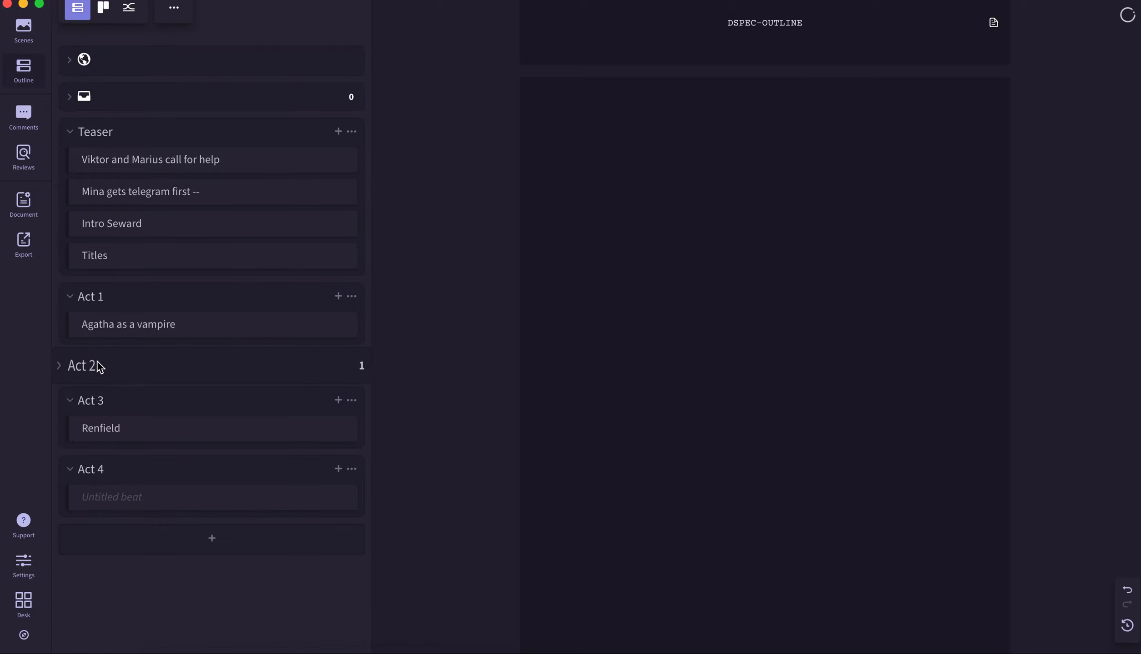
pyautogui.click(59, 366)
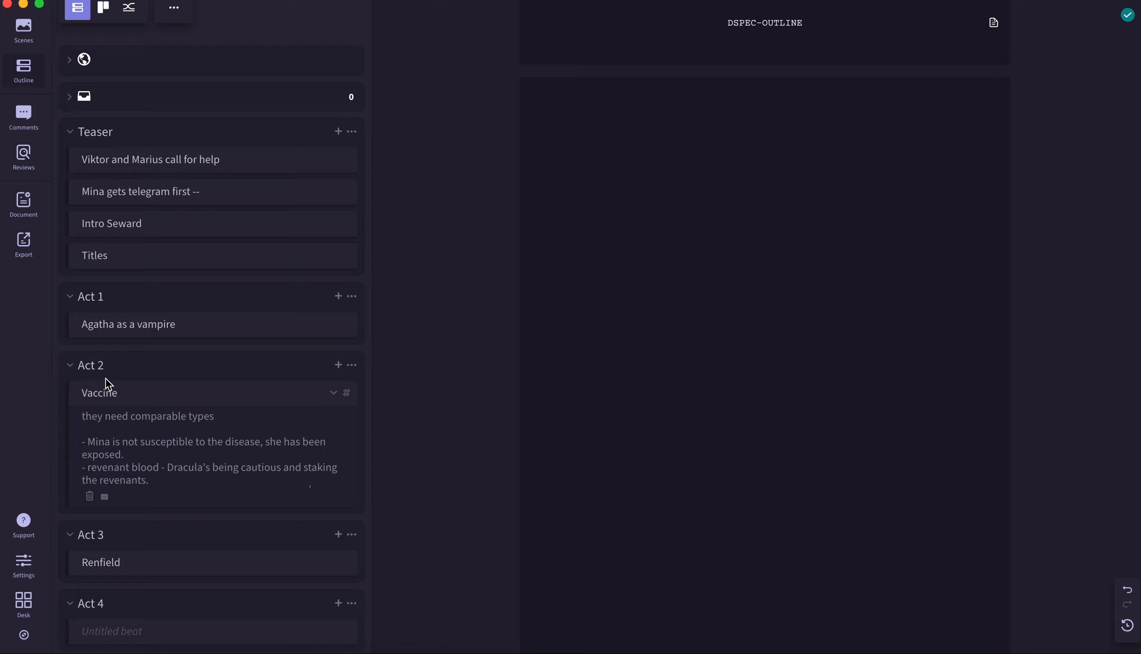
pyautogui.click(76, 368)
pyautogui.click(76, 368)
pyautogui.click(333, 394)
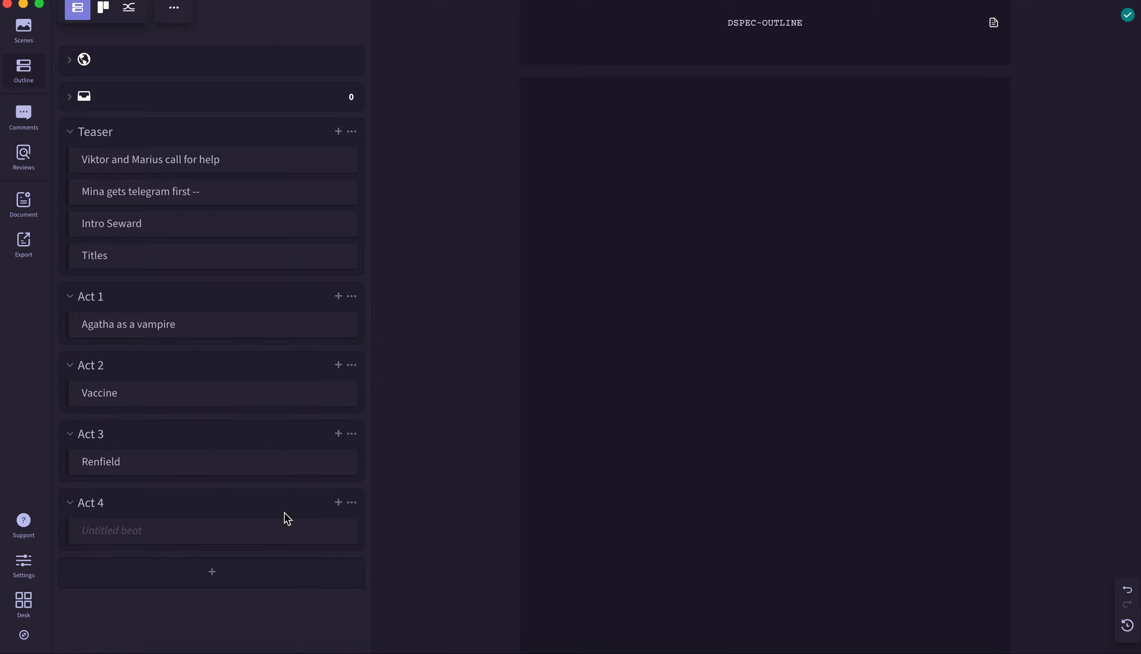
pyautogui.click(338, 434)
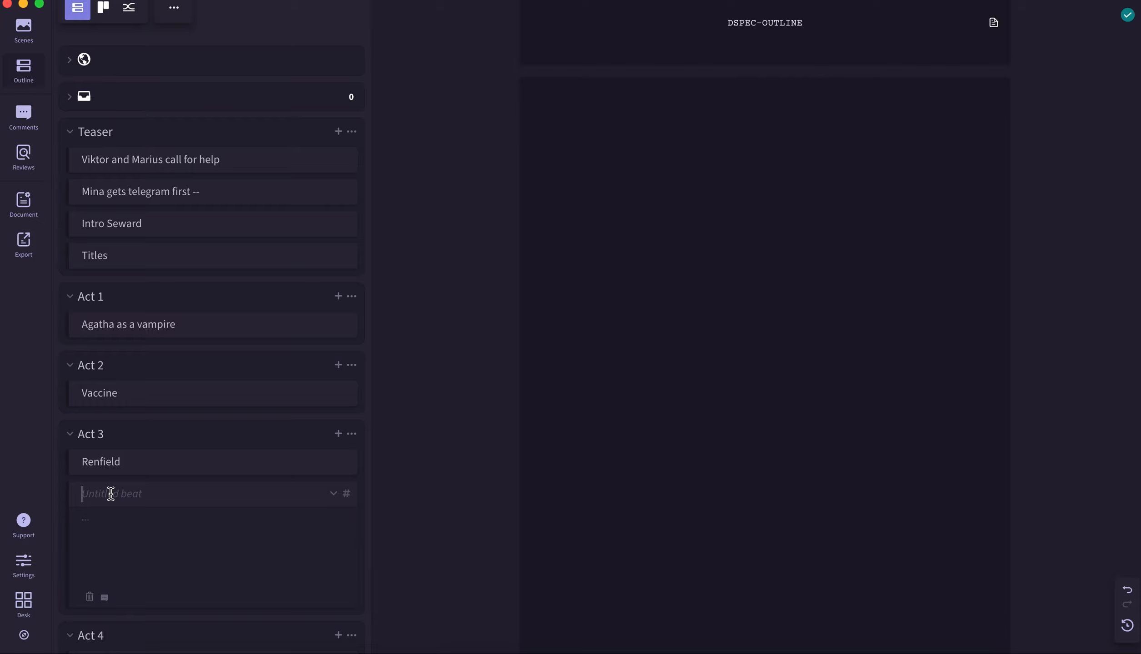
pyautogui.click(335, 493)
# Add a beat titled "Lucy Westenra" to Act 2 and begin its description with "friends with Mina".
pyautogui.click(339, 366)
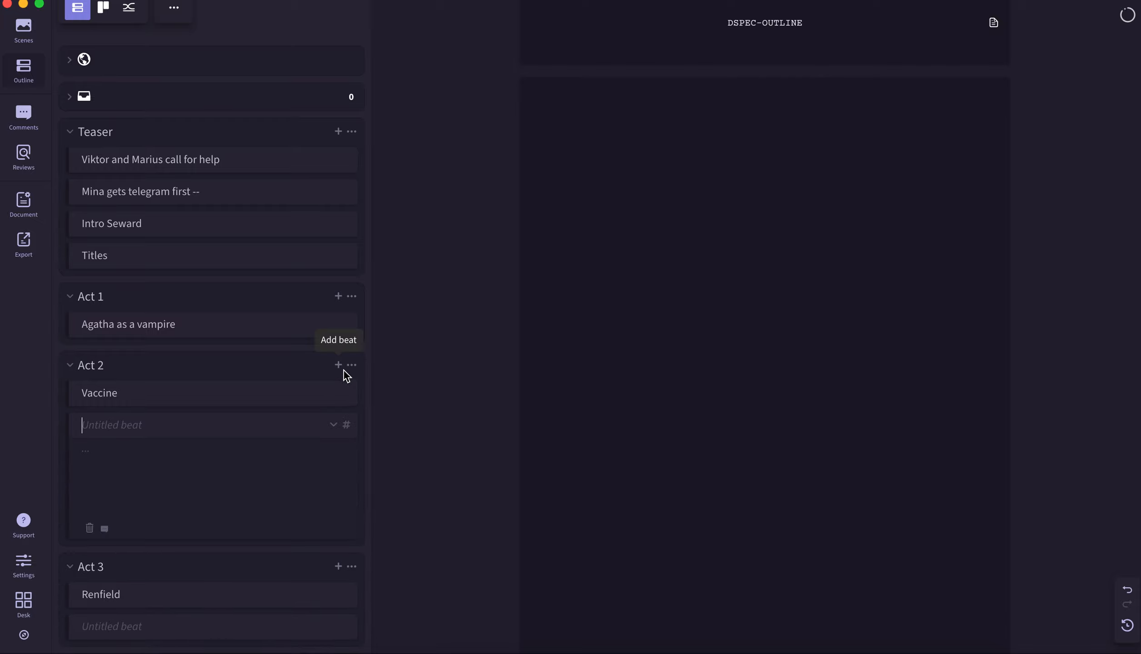
pyautogui.write('Luc')
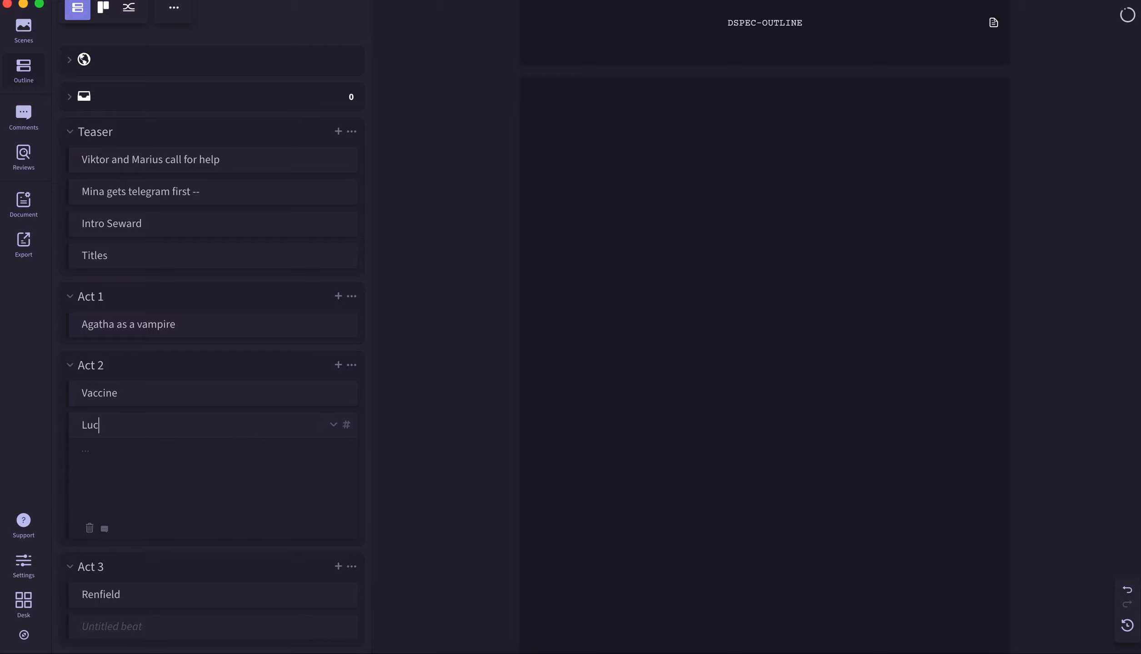
pyautogui.write('y Westenra')
pyautogui.click(266, 471)
pyautogui.write('fi')
pyautogui.press('BackSpace')
pyautogui.write('riends with Mina')
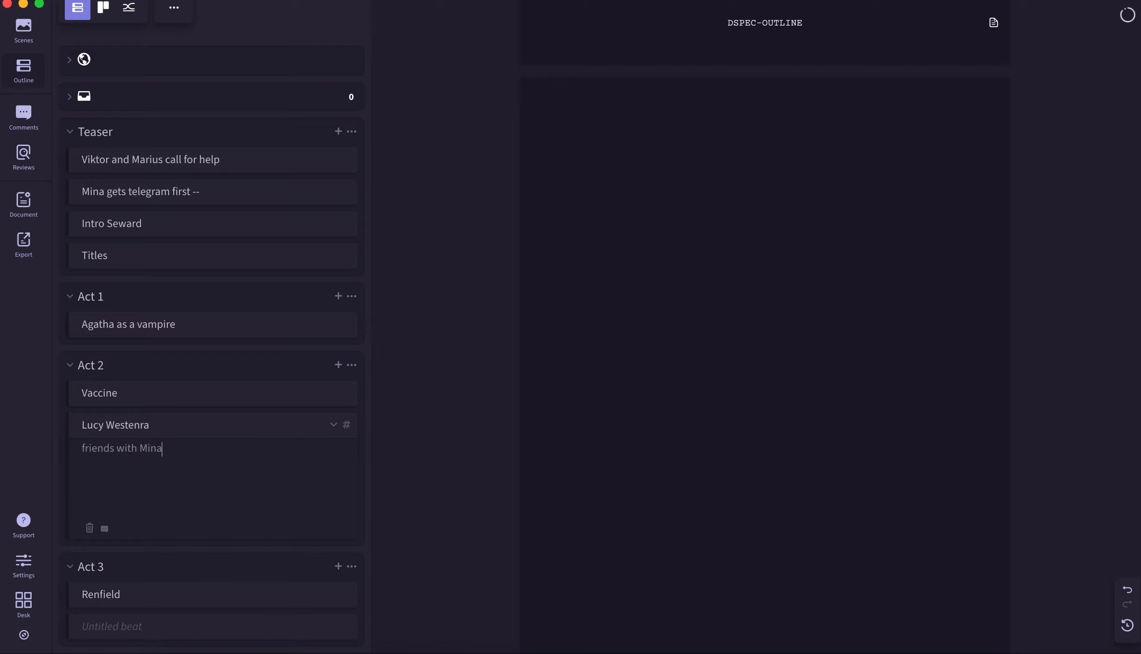
# Continue the Lucy Westenra description with "- Mina goes to see her perform a piano concerto.".
pyautogui.write(' -')
pyautogui.write(' Mina goes to see he')
pyautogui.write('r.')
pyautogui.press('BackSpace')
pyautogui.write('perform a')
pyautogui.write(' piano concier')
pyautogui.write('to')
pyautogui.press('BackSpace')
pyautogui.press('BackSpace')
pyautogui.press('BackSpace')
pyautogui.press('BackSpace')
pyautogui.press('BackSpace')
pyautogui.press('BackSpace')
pyautogui.write('er')
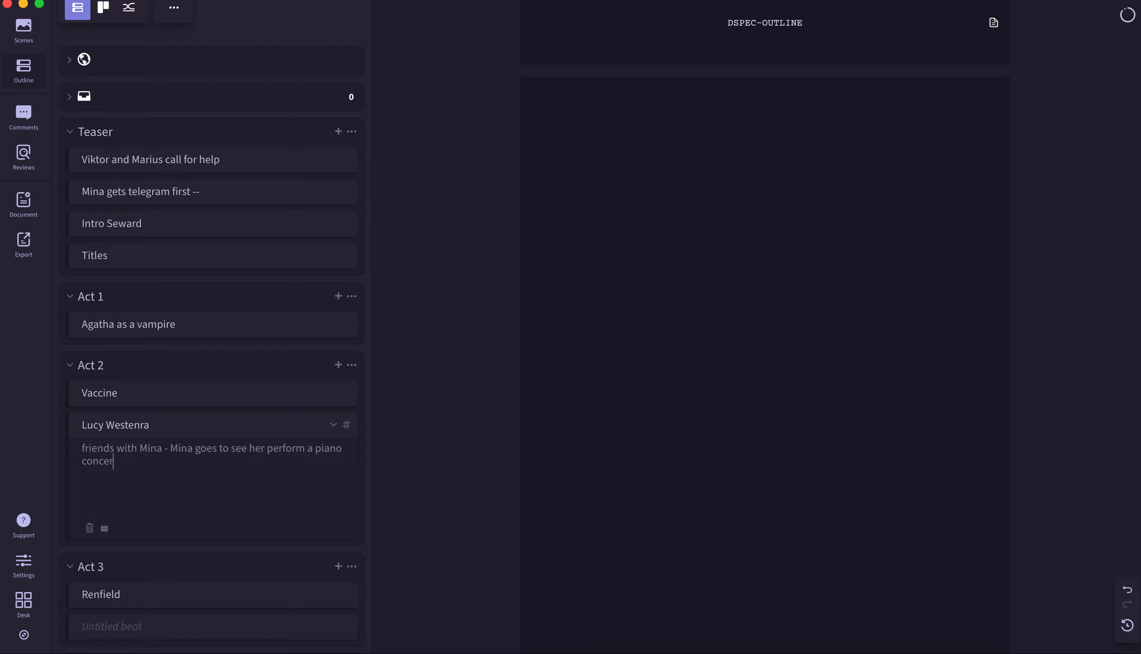
pyautogui.write('to')
pyautogui.press('BackSpace')
pyautogui.write('.')
pyautogui.press('Return')
# Add a beat titled "Mina is doing daylight hunts for revenants" to Act 2 and collapse it.
pyautogui.click(338, 365)
pyautogui.write(',')
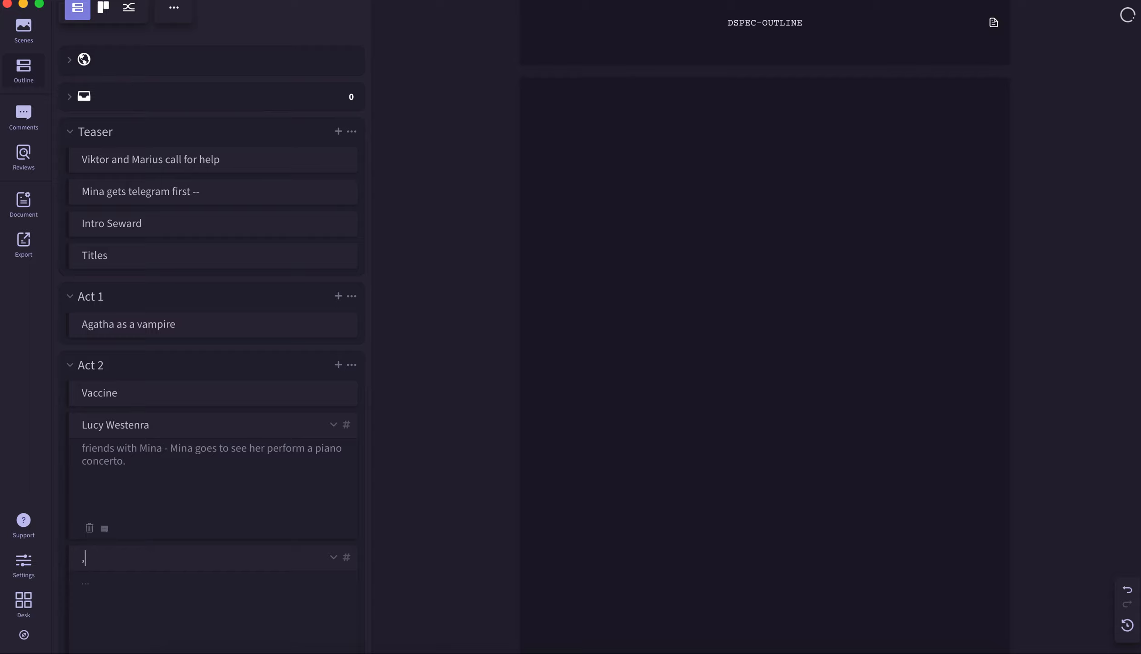
pyautogui.press('BackSpace')
pyautogui.write('Mina is doing daylight hunts for')
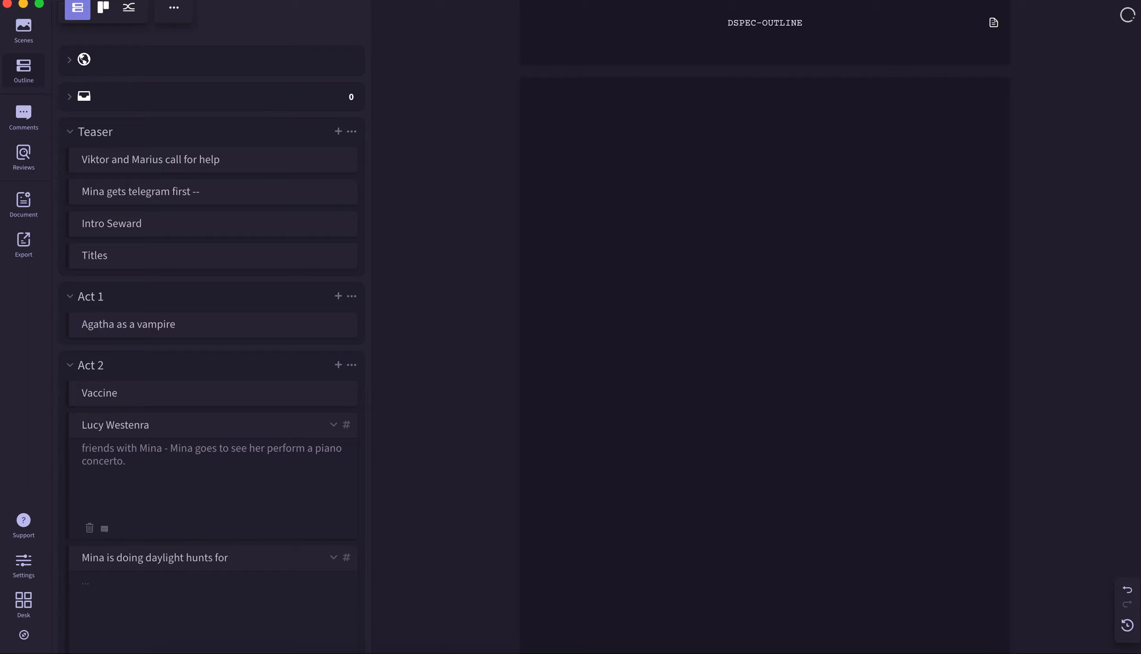
pyautogui.write(' revenants')
pyautogui.click(334, 559)
pyautogui.scroll(-1, 334, 586)
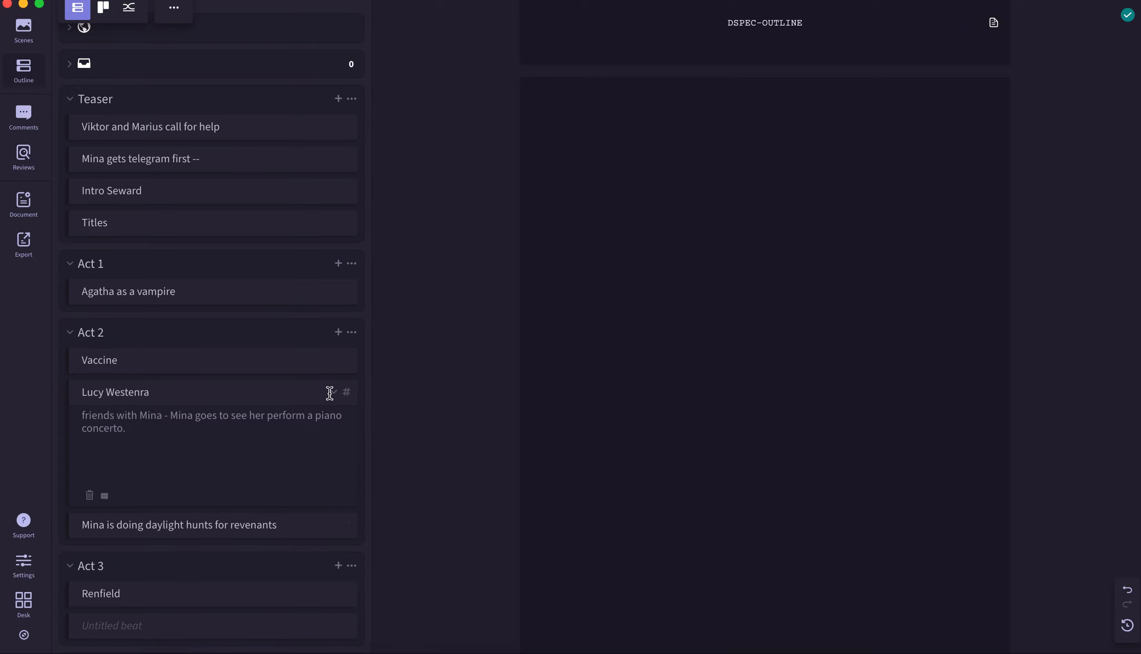
# Add a new paragraph "Above her in a box - Dracula." to the Lucy Westenra description.
pyautogui.click(284, 434)
pyautogui.press('Return')
pyautogui.press('Return')
pyautogui.write('Above her in a box - Dr')
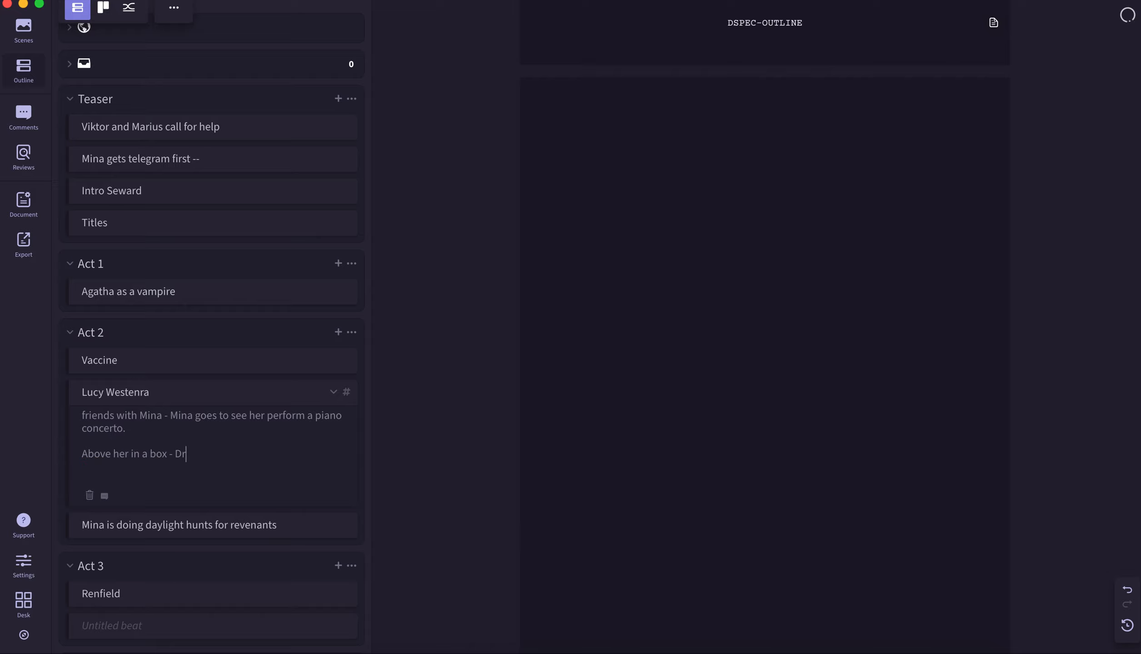
pyautogui.write('acula.')
# Add the paragraph "--- show him playing piano." to the Lucy Westenra description and collapse the beat.
pyautogui.press('Return')
pyautogui.press('Return')
pyautogui.write('--- show him pla')
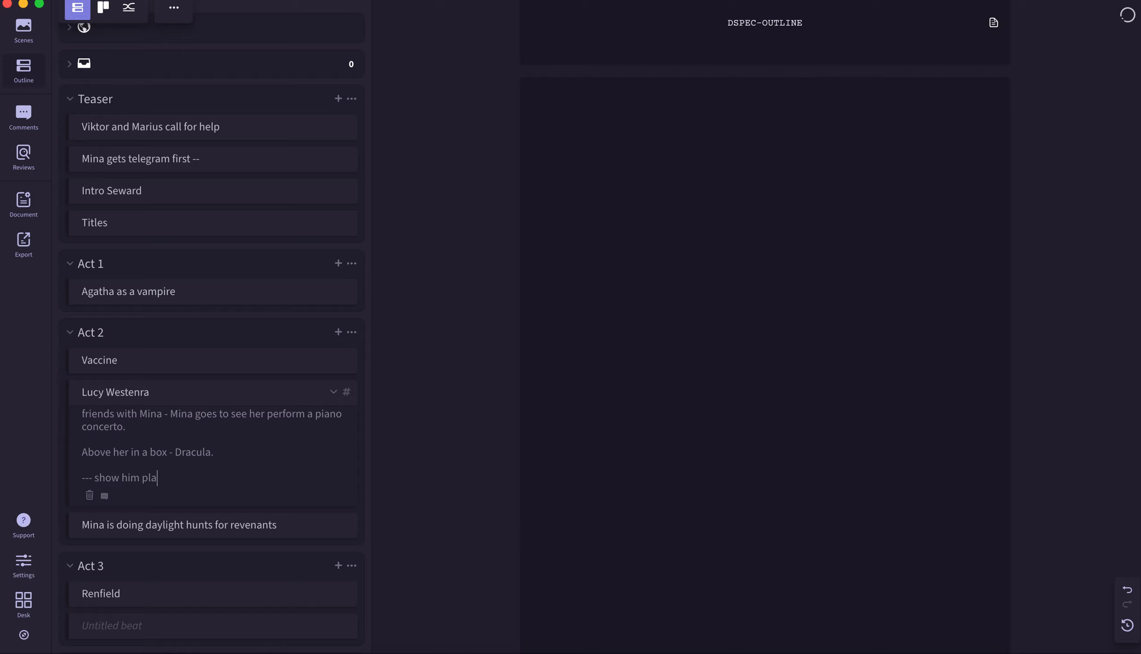
pyautogui.write('ying piano.')
pyautogui.click(332, 394)
pyautogui.scroll(-1, 242, 492)
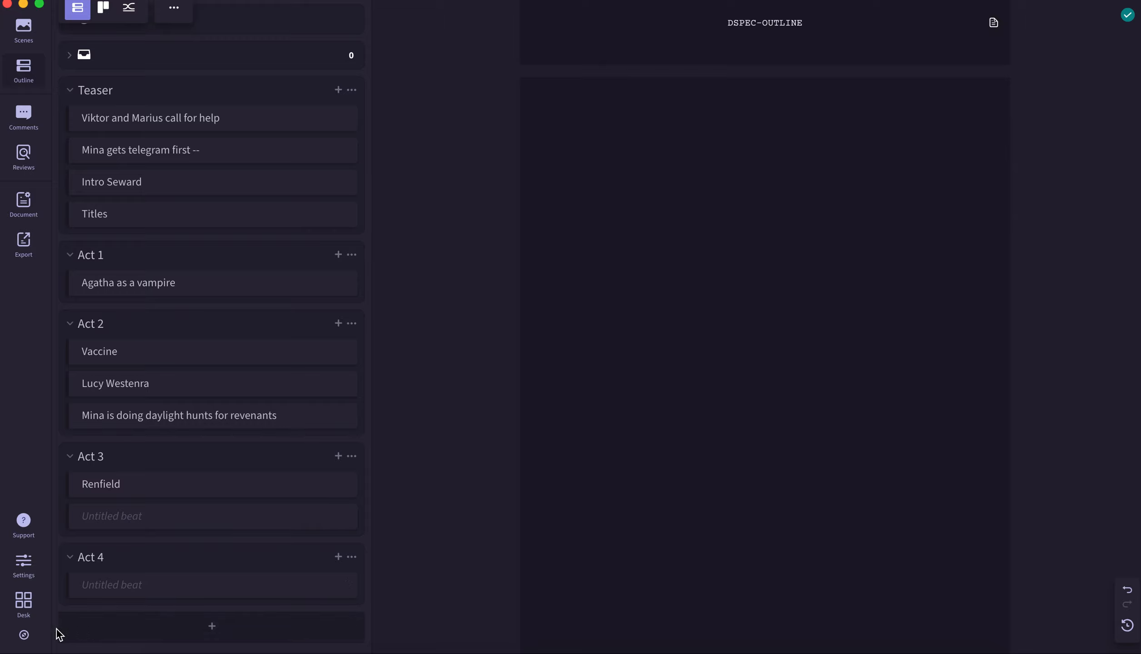
# Title the untitled beat in Act 4 "Searching for the Cure".
pyautogui.click(133, 587)
pyautogui.write('s')
pyautogui.press('BackSpace')
pyautogui.write('Searching for the Cure')
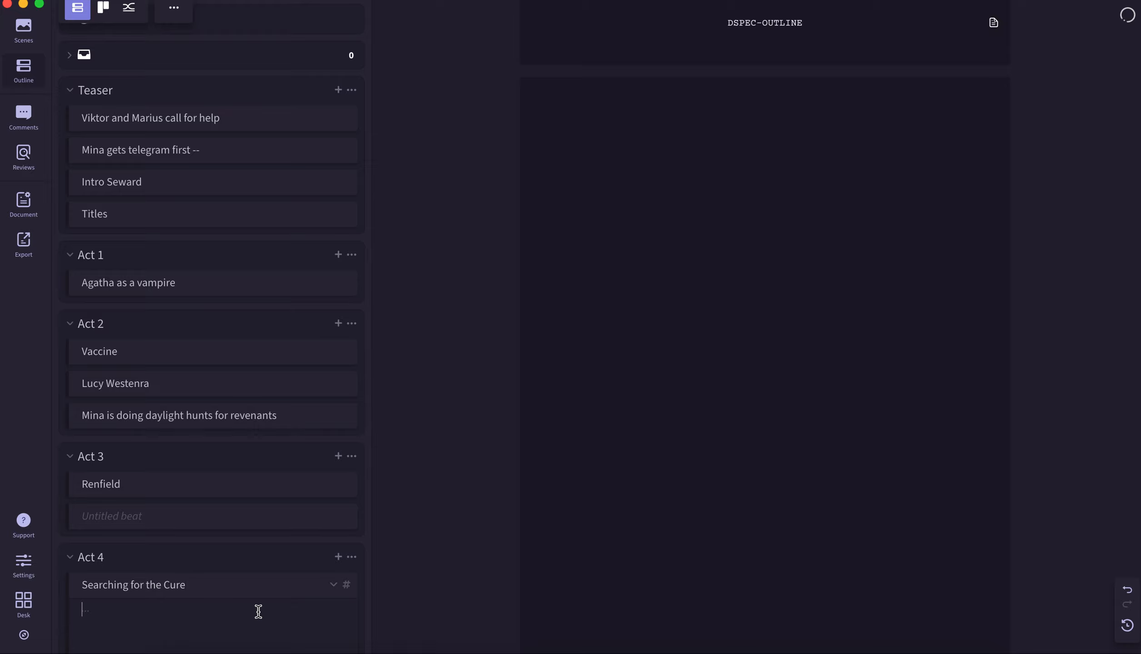
# Describe the Searching for the Cure beat with "Agatha needs to see into Dracula's blood.".
pyautogui.scroll(-2, 258, 611)
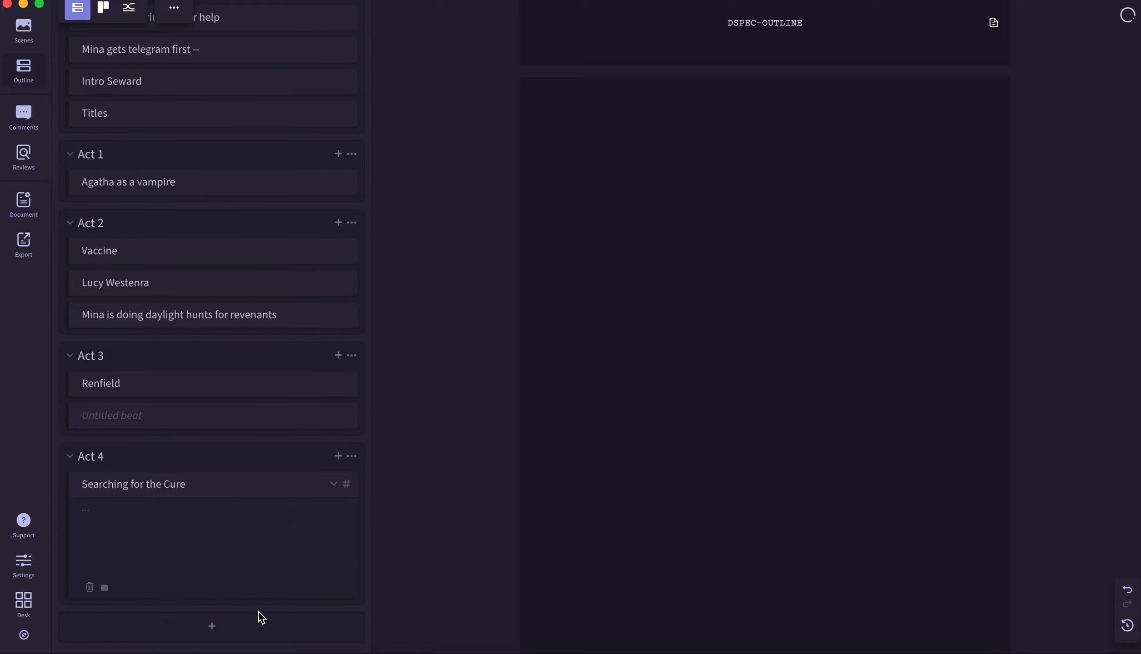
pyautogui.click(236, 534)
pyautogui.write('Agatha')
pyautogui.write(' needs to see into D')
pyautogui.write('arcua')
pyautogui.press('BackSpace')
pyautogui.press('BackSpace')
pyautogui.press('BackSpace')
pyautogui.press('BackSpace')
pyautogui.press('BackSpace')
pyautogui.write('r')
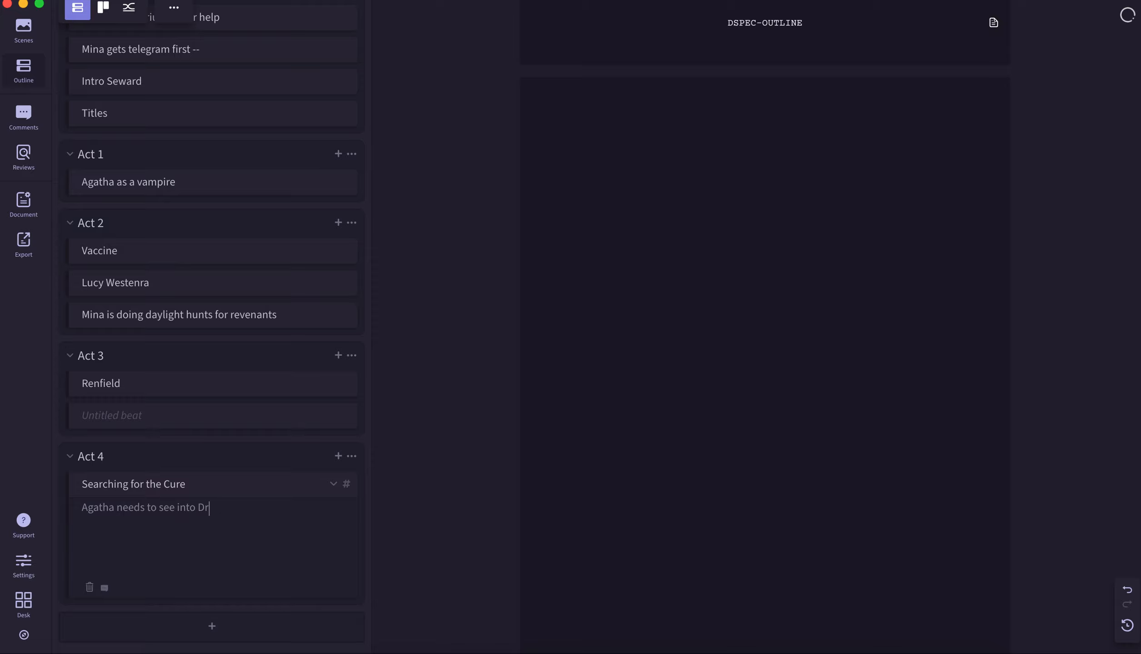
pyautogui.write("acula's blood.")
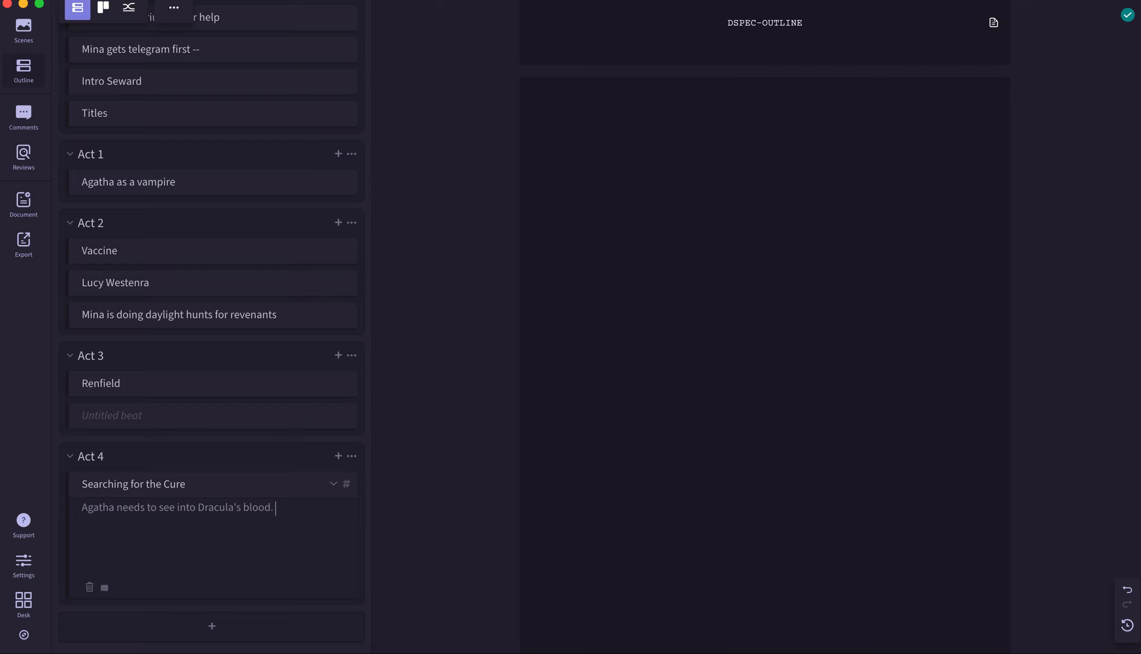
# Add the note "(note she can tell the difference between vulnerable blood types)" to the Searching for the Cure description.
pyautogui.write('(note she can tell hth')
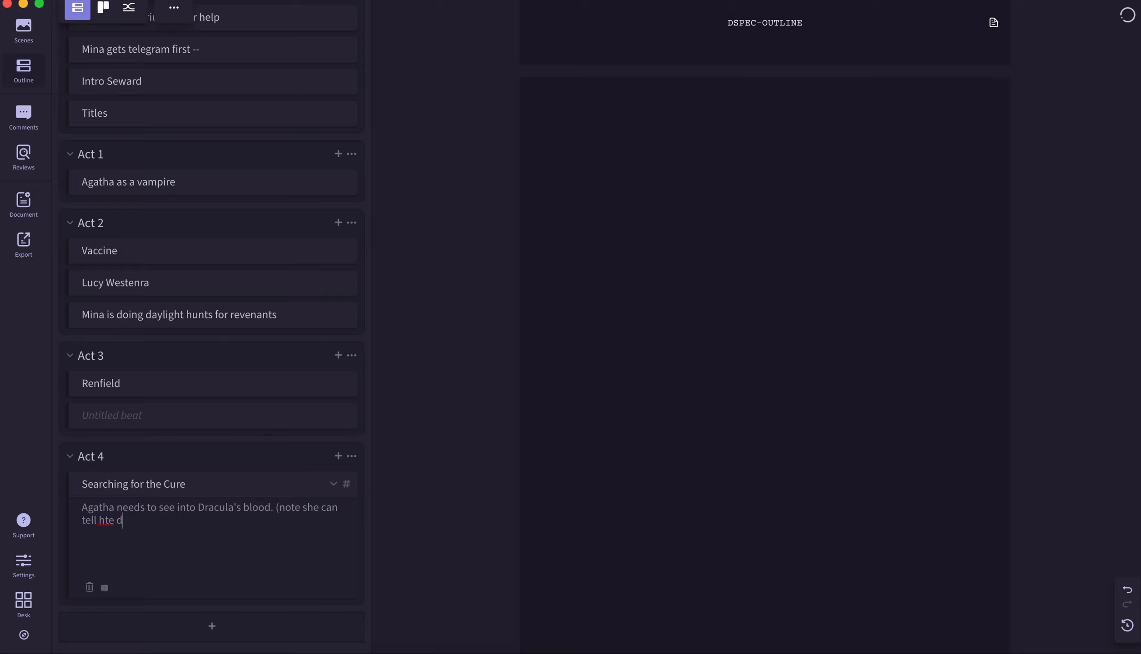
pyautogui.press('BackSpace')
pyautogui.press('BackSpace')
pyautogui.press('BackSpace')
pyautogui.write('the difference between infecte')
pyautogui.press('BackSpace')
pyautogui.write('ed')
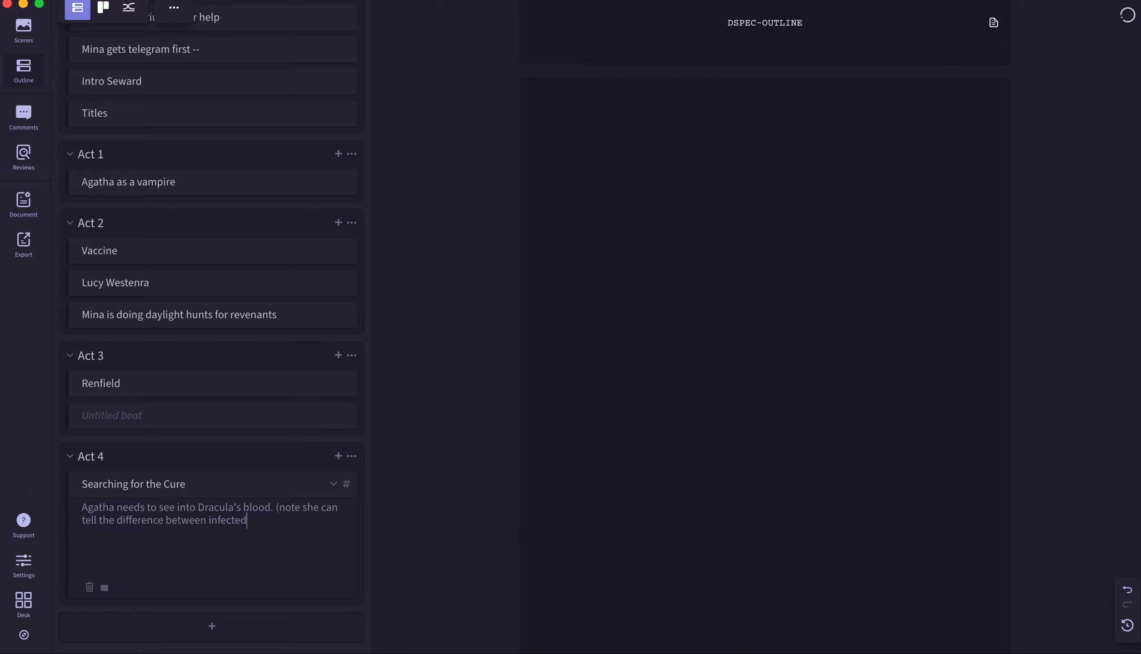
pyautogui.press('BackSpace')
pyautogui.press('BackSpace')
pyautogui.write('able')
pyautogui.press('BackSpace')
pyautogui.press('BackSpace')
pyautogui.press('BackSpace')
pyautogui.press('BackSpace')
pyautogui.press('BackSpace')
pyautogui.press('BackSpace')
pyautogui.press('BackSpace')
pyautogui.press('BackSpace')
pyautogui.press('BackSpace')
pyautogui.press('BackSpace')
pyautogui.press('BackSpace')
pyautogui.write('vulnerable blood types)')
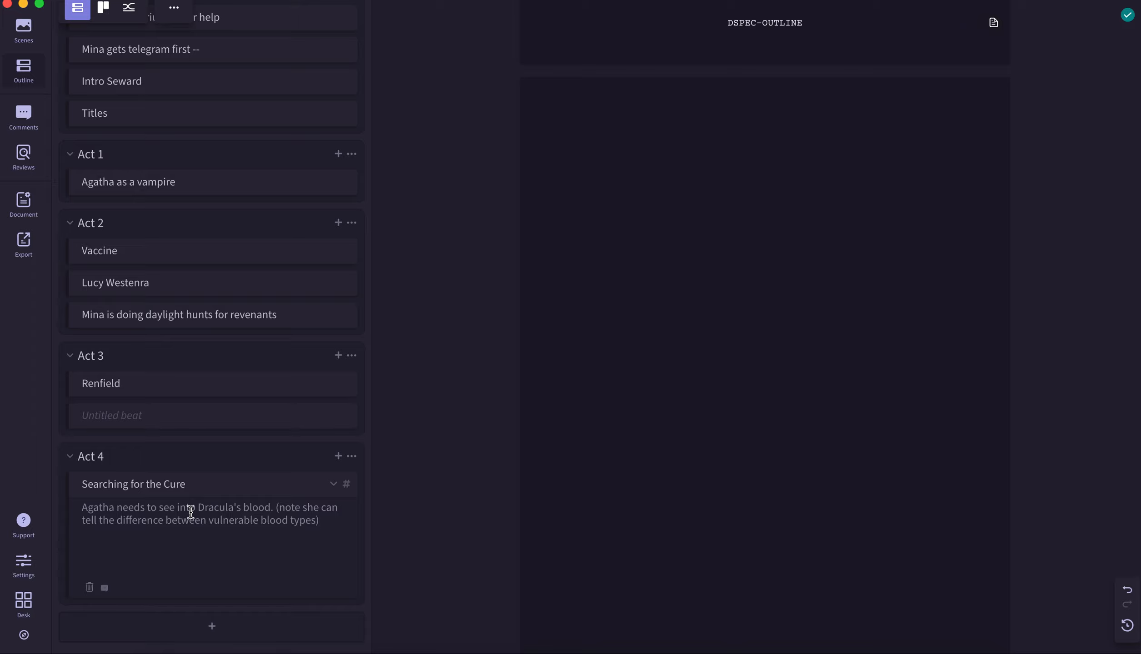
# Extend the bracketed note on blood types with "- she learns, can avoid revenants.)".
pyautogui.press('BackSpace')
pyautogui.write('- she learns, can avoid reven')
pyautogui.press('BackSpace')
pyautogui.press('BackSpace')
pyautogui.press('BackSpace')
pyautogui.press('BackSpace')
pyautogui.press('BackSpace')
pyautogui.write('revenant')
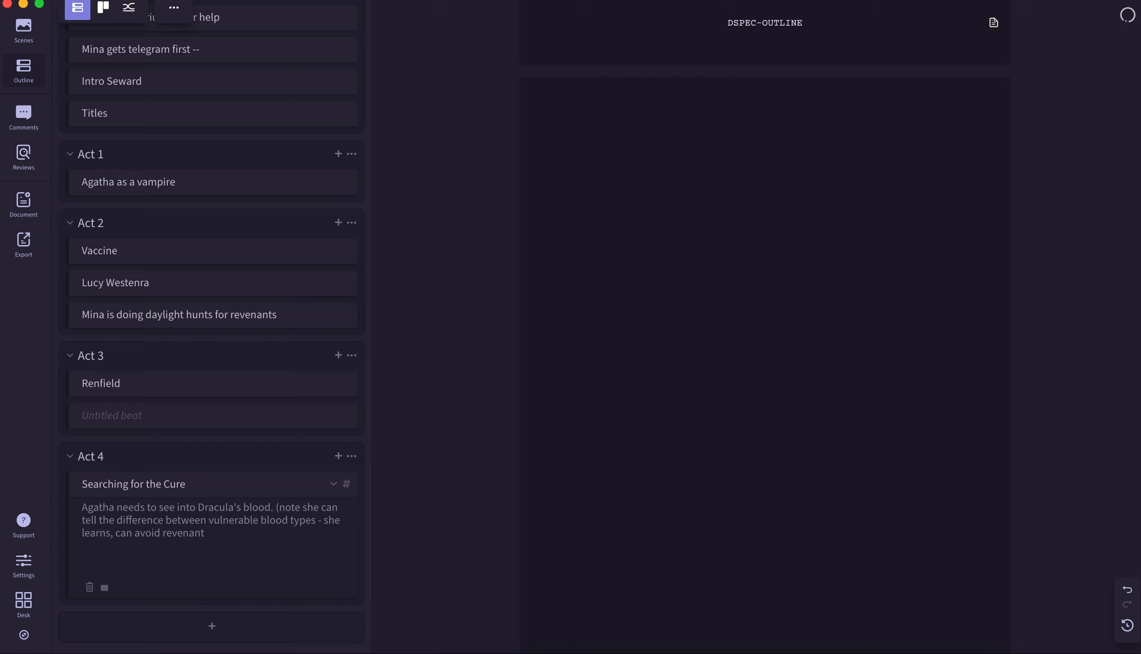
pyautogui.write('s rising.')
pyautogui.press('BackSpace')
pyautogui.press('BackSpace')
pyautogui.press('BackSpace')
pyautogui.press('BackSpace')
pyautogui.press('BackSpace')
pyautogui.press('BackSpace')
pyautogui.press('BackSpace')
pyautogui.press('BackSpace')
pyautogui.write('.')
pyautogui.write('0')
pyautogui.press('BackSpace')
pyautogui.write(')')
# Add the paragraph "-- study him, his history, etc." to the Searching for the Cure description and collapse Act 4.
pyautogui.press('Return')
pyautogui.press('Return')
pyautogui.write('-- study him, his history, etc.')
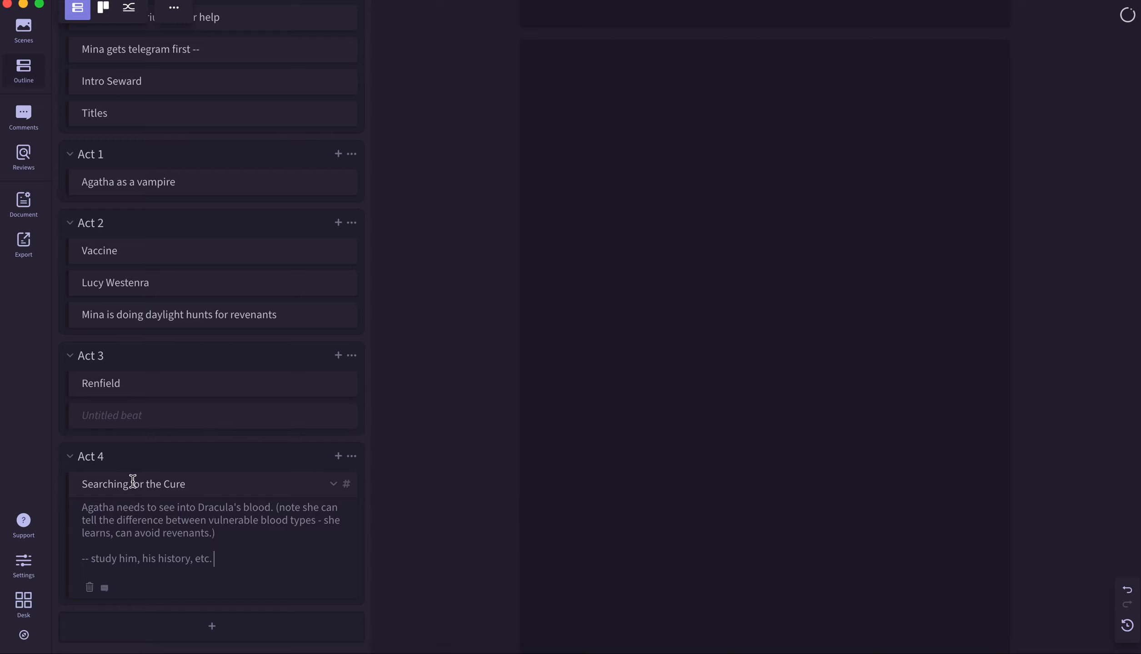
pyautogui.click(71, 458)
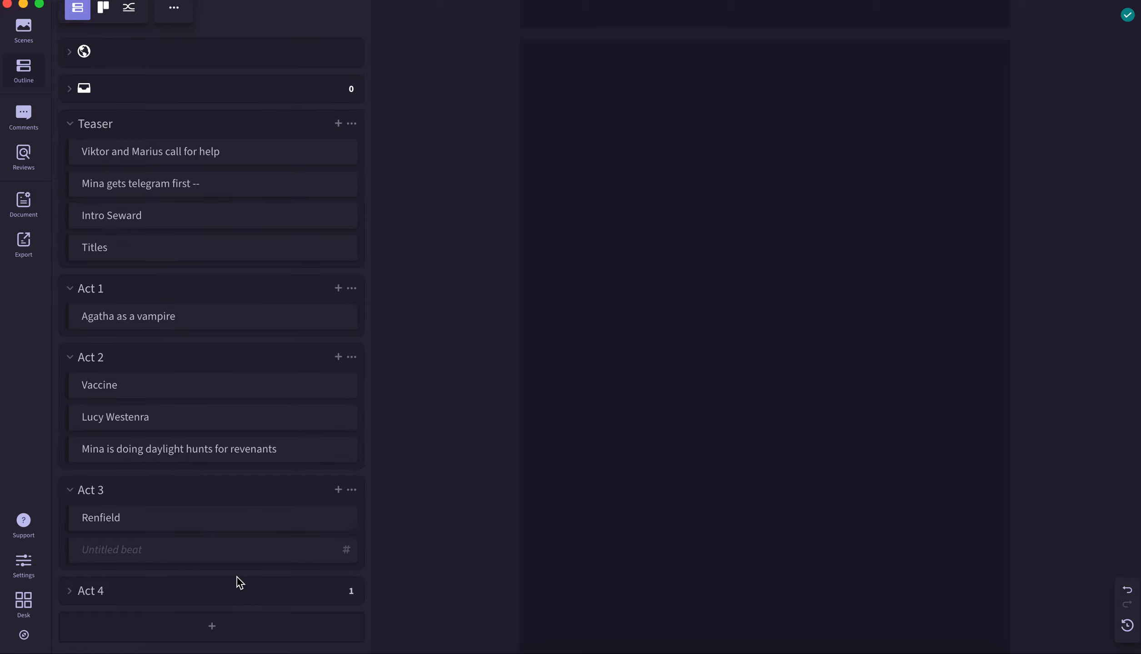
pyautogui.click(69, 493)
pyautogui.click(71, 503)
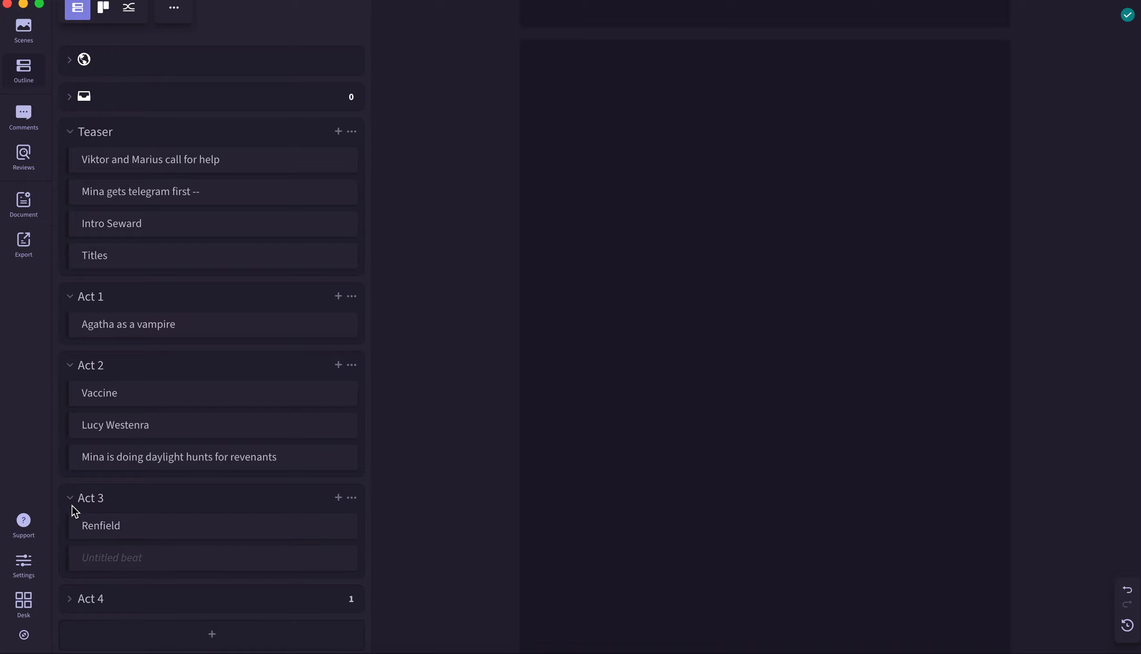
pyautogui.click(95, 559)
pyautogui.click(334, 468)
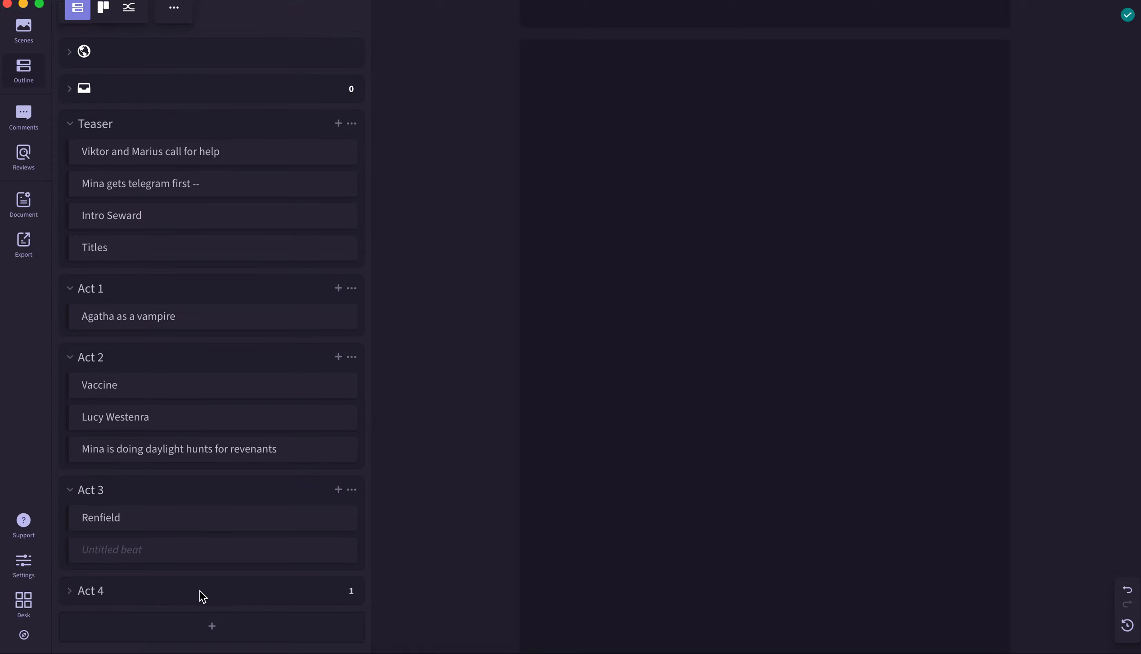
# Expand the Vaccine beat in Act 2 and the untitled beat in Act 3 to review their descriptions.
pyautogui.click(142, 392)
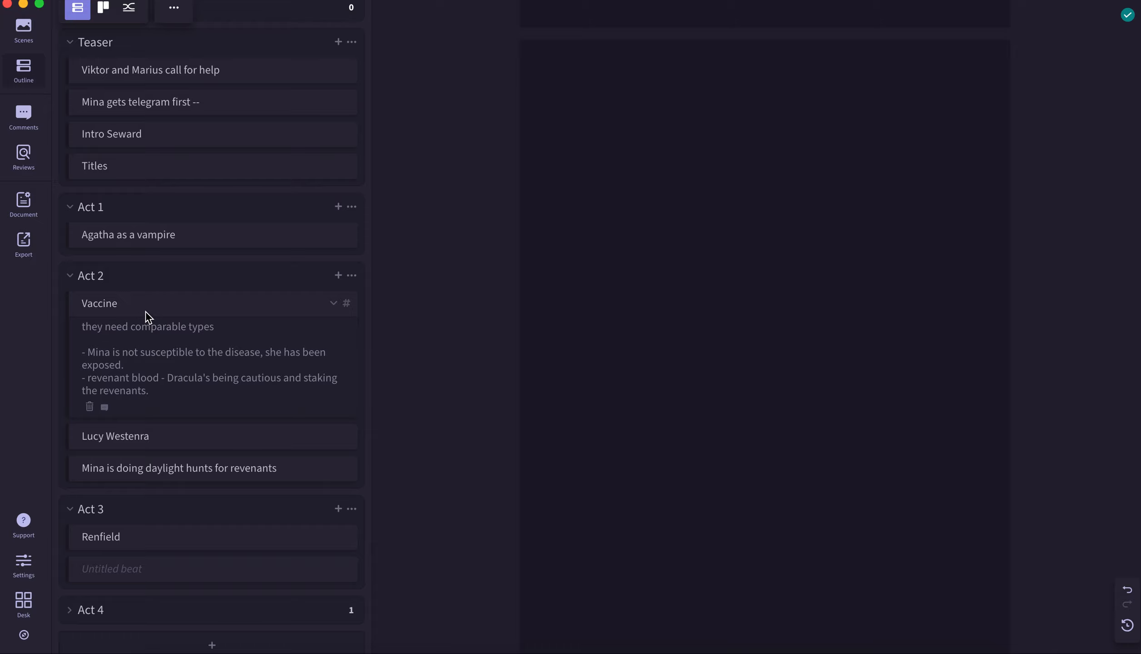
pyautogui.scroll(-1, 168, 590)
pyautogui.click(163, 554)
pyautogui.scroll(-3, 163, 554)
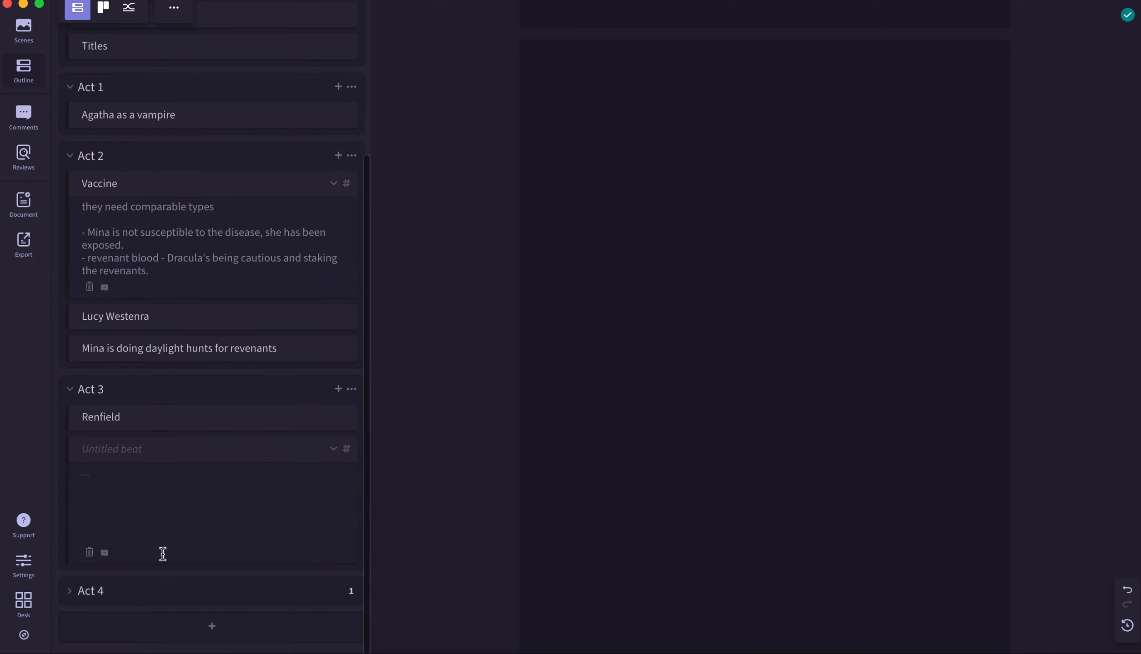
pyautogui.click(163, 508)
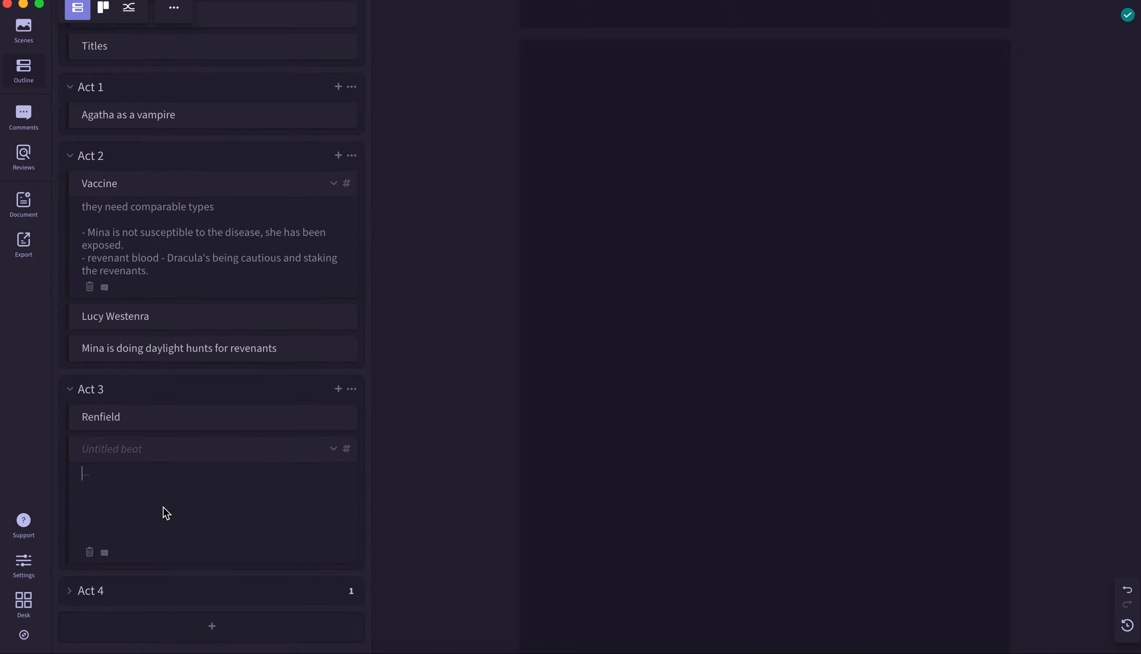
# Expand Act 4 again and collapse its Searching for the Cure beat.
pyautogui.click(71, 592)
pyautogui.scroll(-3, 74, 597)
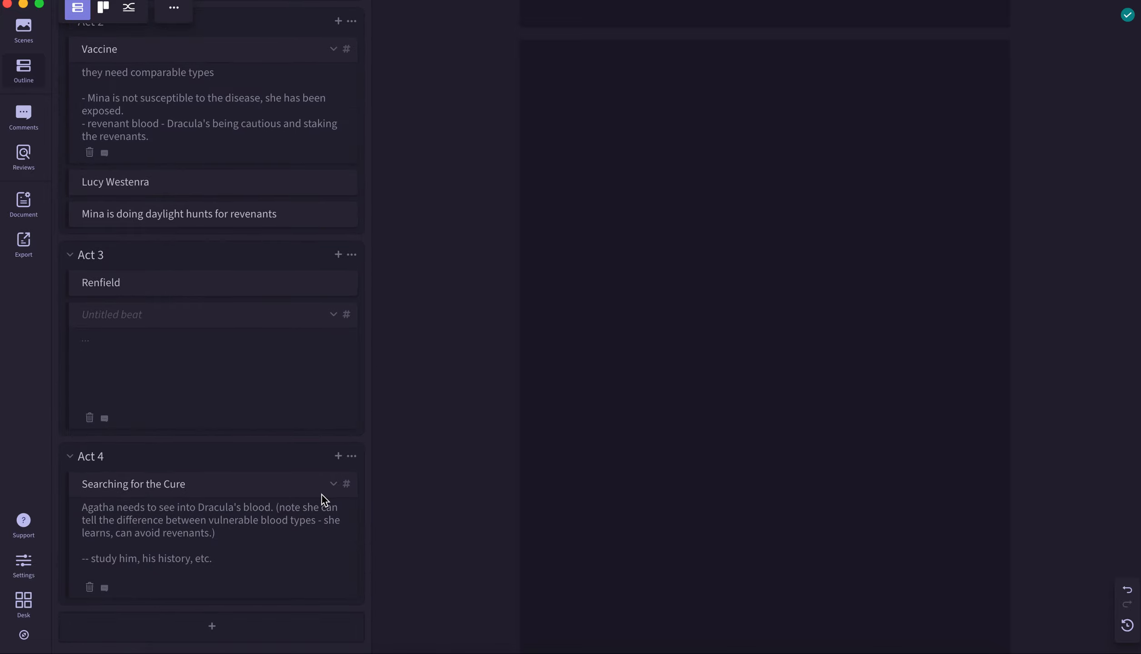
pyautogui.click(333, 484)
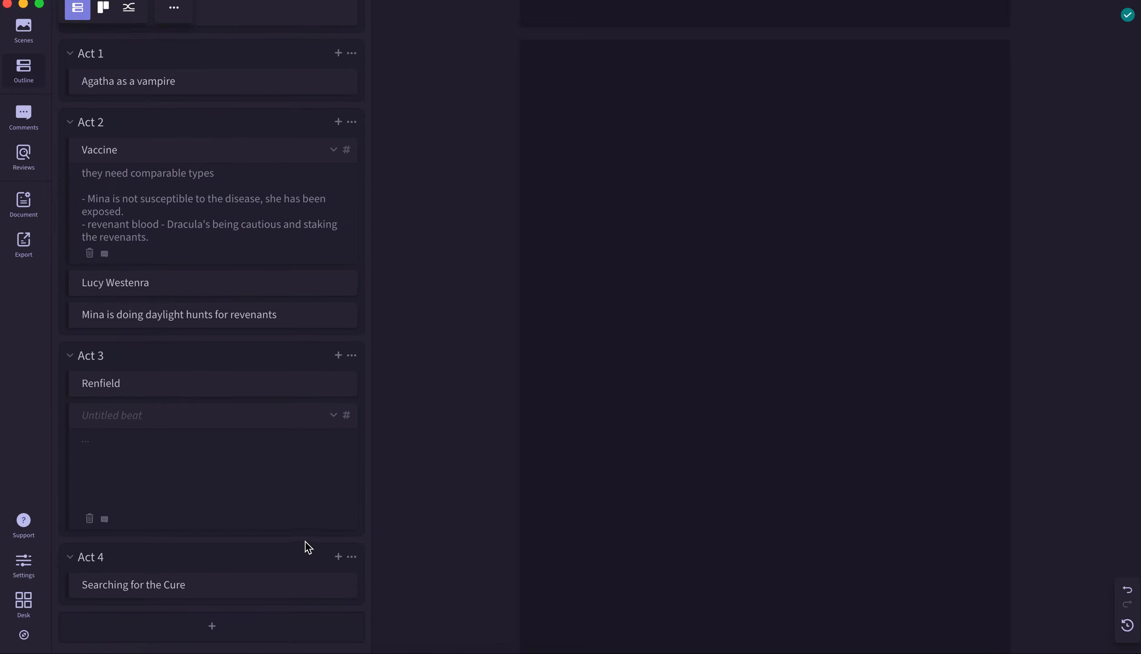
# Add a beat titled "--- Agatha betrays him" to Act 4, described as "her friends blow a hole in Carfax, capture Dracula.".
pyautogui.click(338, 557)
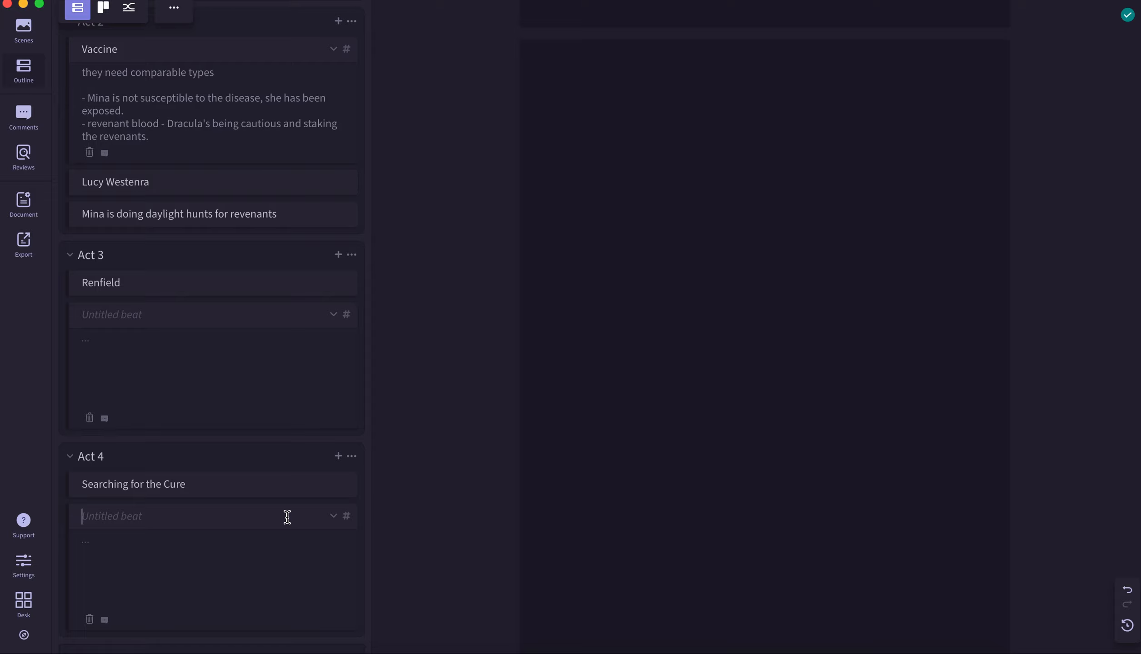
pyautogui.write('--- Agatha betrays him')
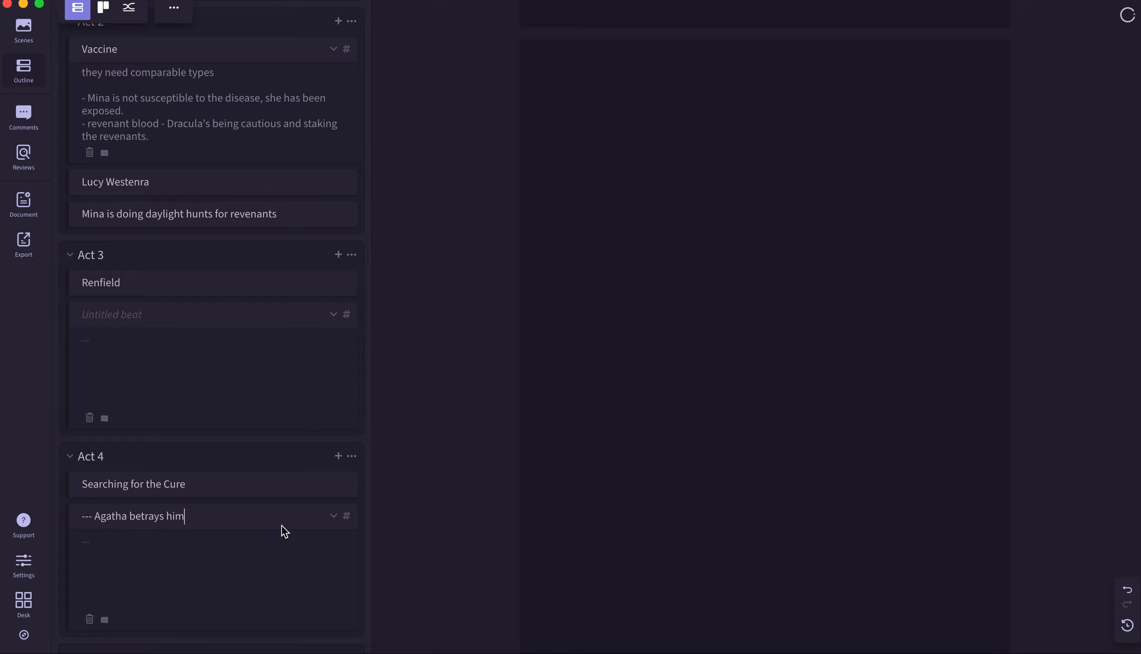
pyautogui.click(282, 542)
pyautogui.write('her friends blow a hole in the')
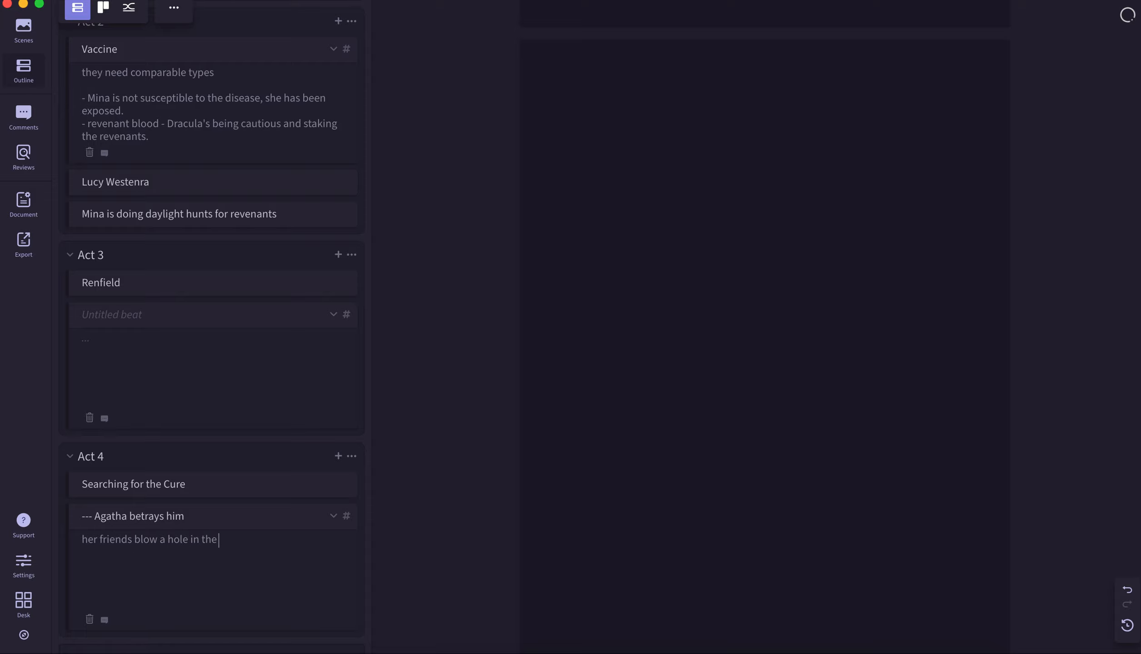
pyautogui.write(' a')
pyautogui.press('BackSpace')
pyautogui.press('BackSpace')
pyautogui.press('BackSpace')
pyautogui.press('BackSpace')
pyautogui.press('BackSpace')
pyautogui.write('Carfax, capture Dracula.')
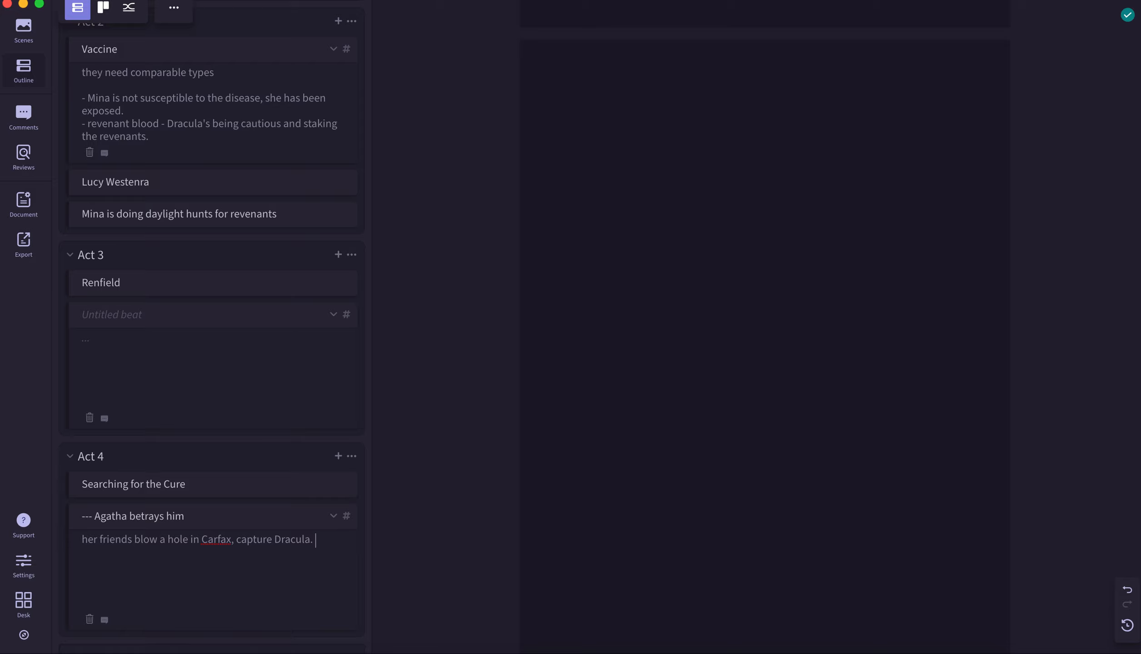
# Add the paragraph "Cross --?" to the "--- Agatha betrays him" description and collapse the beat.
pyautogui.press('Return')
pyautogui.press('Return')
pyautogui.write('Cross?')
pyautogui.write('L')
pyautogui.write('S')
pyautogui.press('BackSpace')
pyautogui.write('s --?')
pyautogui.press('Return')
pyautogui.scroll(-1, 212, 334)
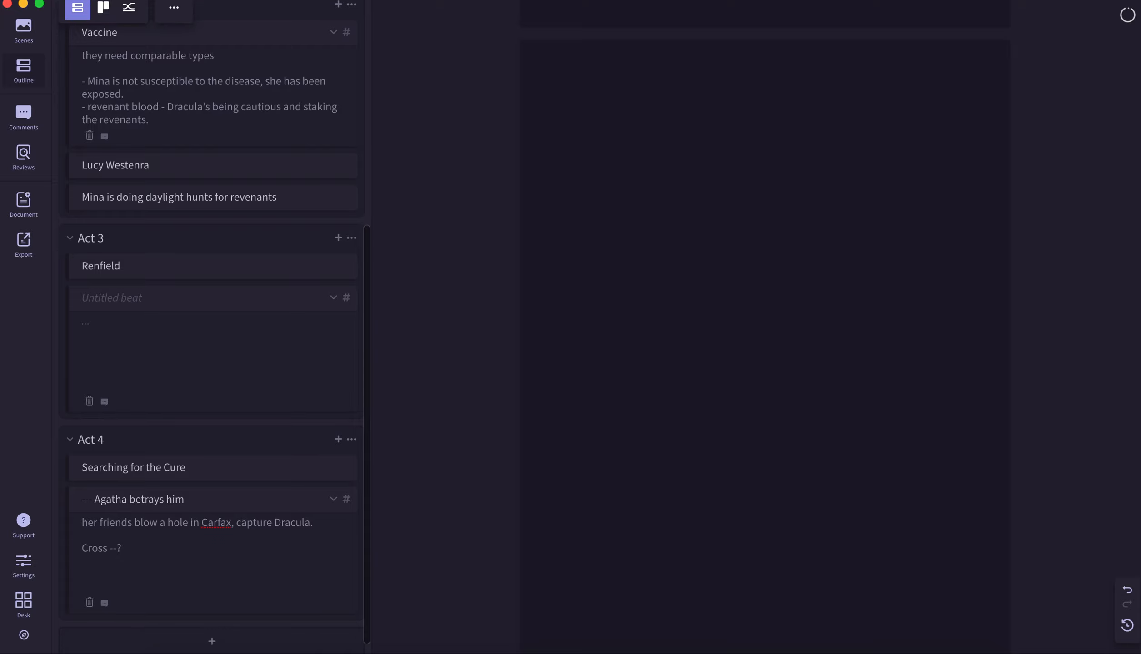
pyautogui.scroll(-1, 219, 549)
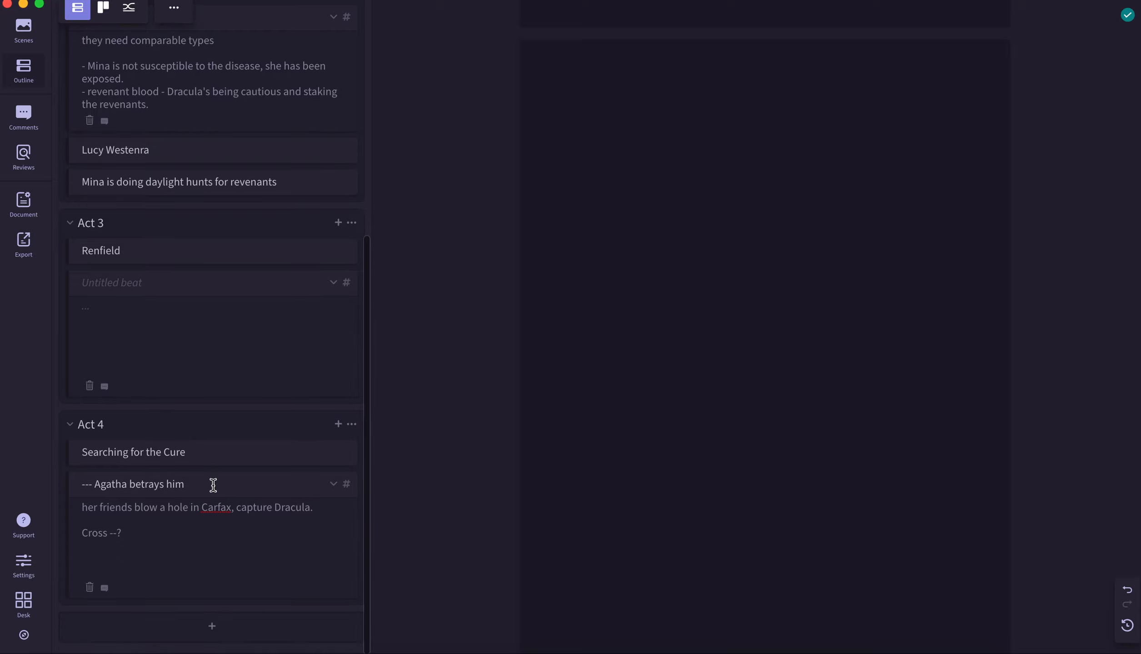
pyautogui.click(333, 484)
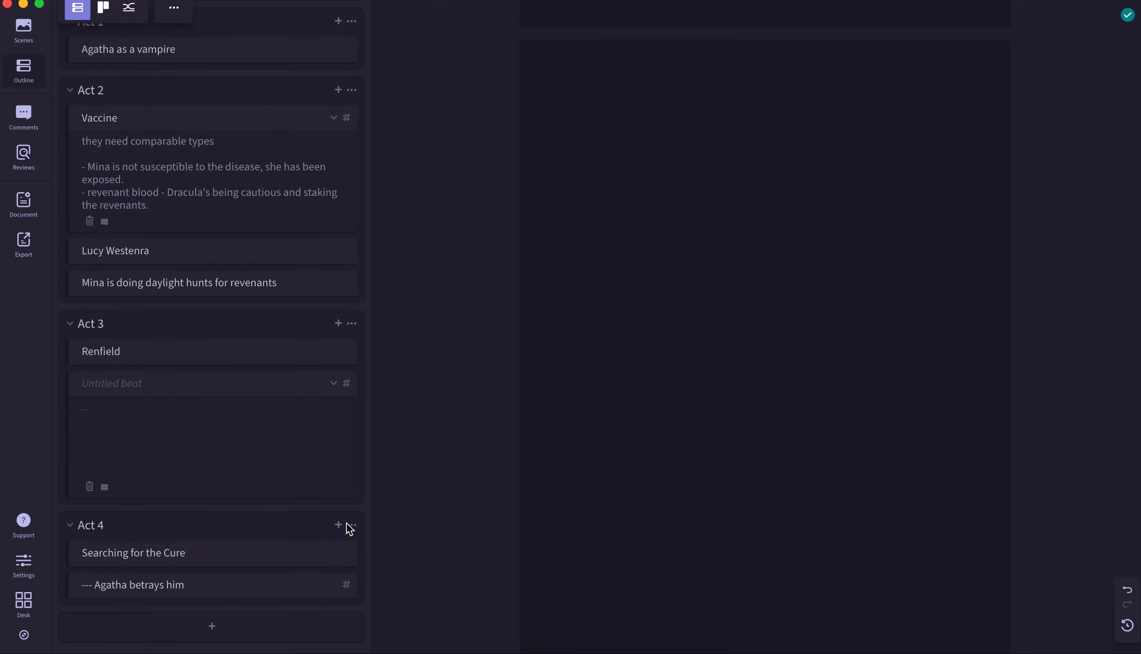
# Add another beat to the end of Act 4 and title it "The Vault".
pyautogui.click(339, 526)
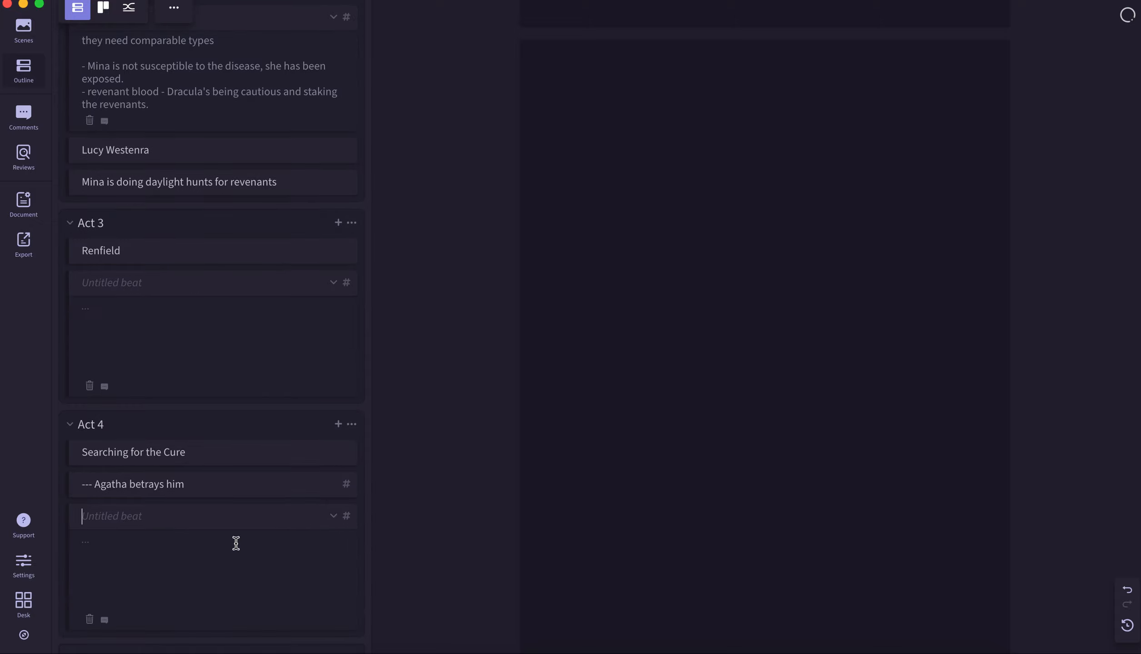
pyautogui.write('T')
pyautogui.press('BackSpace')
pyautogui.write('The Vault')
# Begin The Vault description with "Dracula is imprisoned, bound upright, blood transfusion tubes sticking out of him".
pyautogui.click(201, 552)
pyautogui.write('Dracula is impriso')
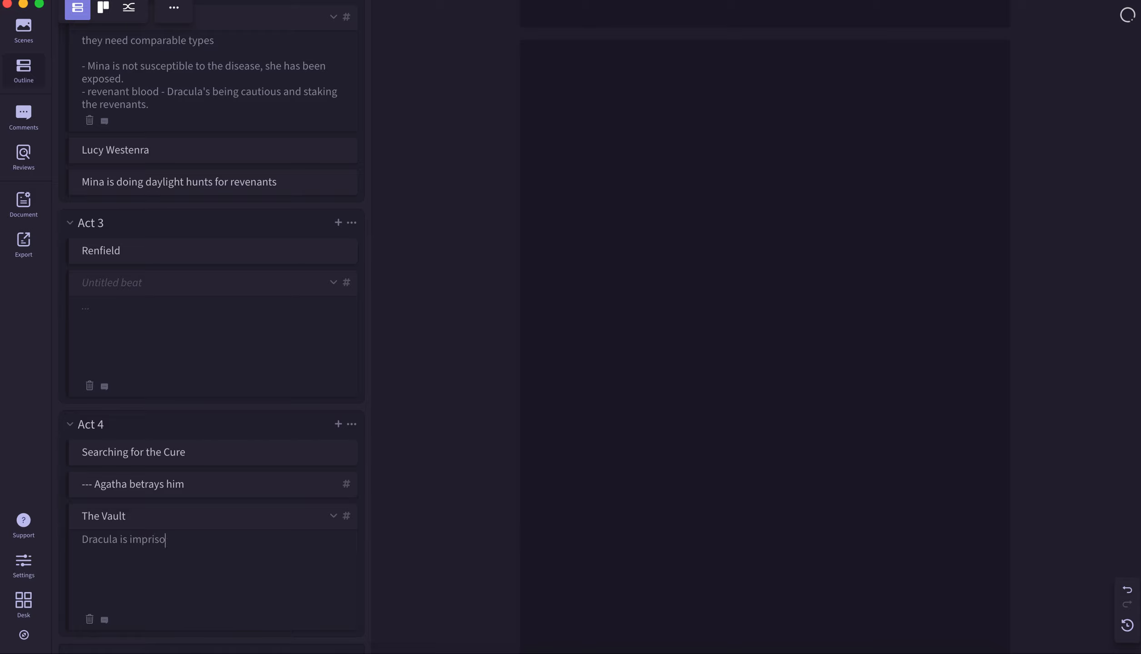
pyautogui.write('ned, up bound upright, blood tra')
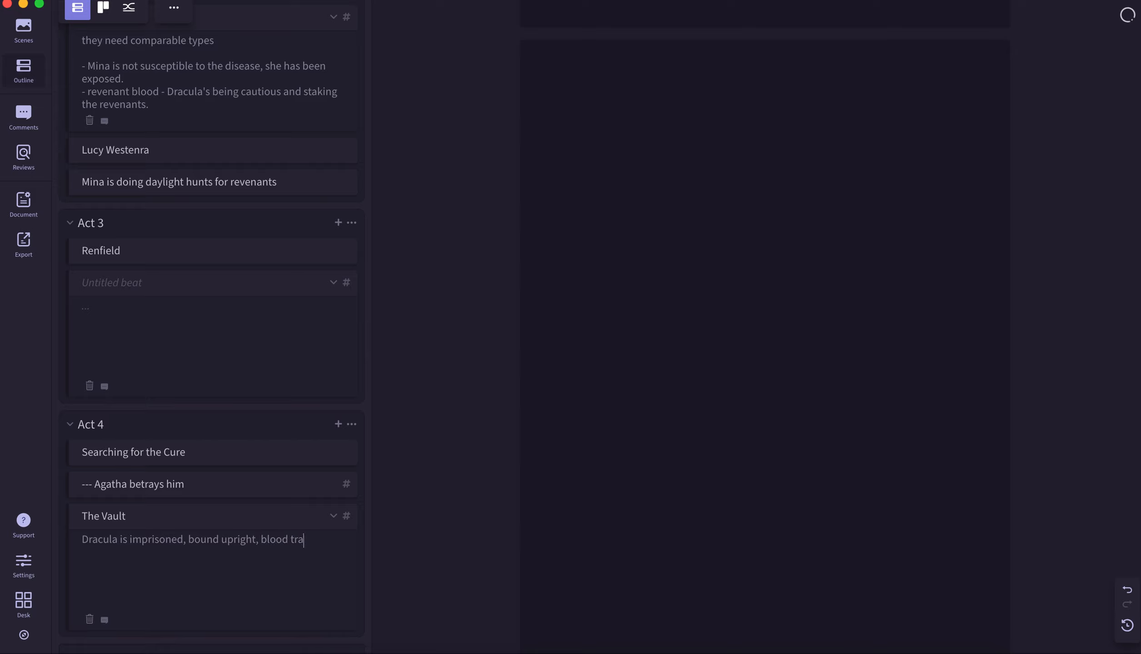
pyautogui.write('nsfusion tubes sticking out of him')
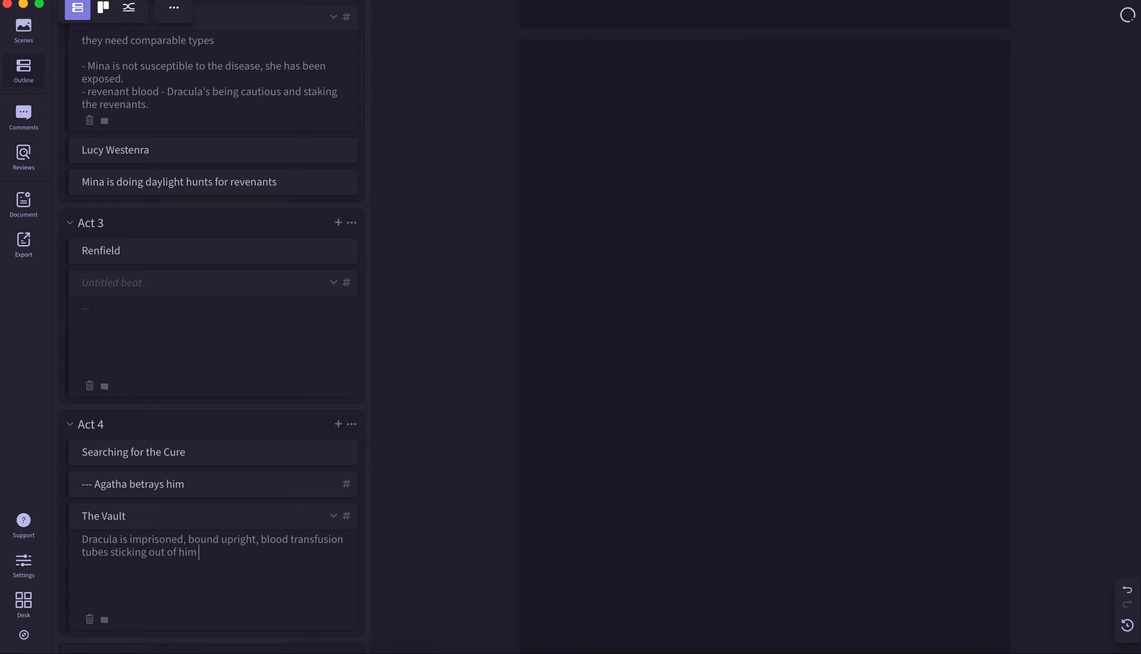
# Extend The Vault description's opening sentence with ", needles inserted into every available part of his skin.".
pyautogui.write(' a')
pyautogui.write(' from every ac')
pyautogui.write('ailable')
pyautogui.click(198, 552)
pyautogui.write(', needles p')
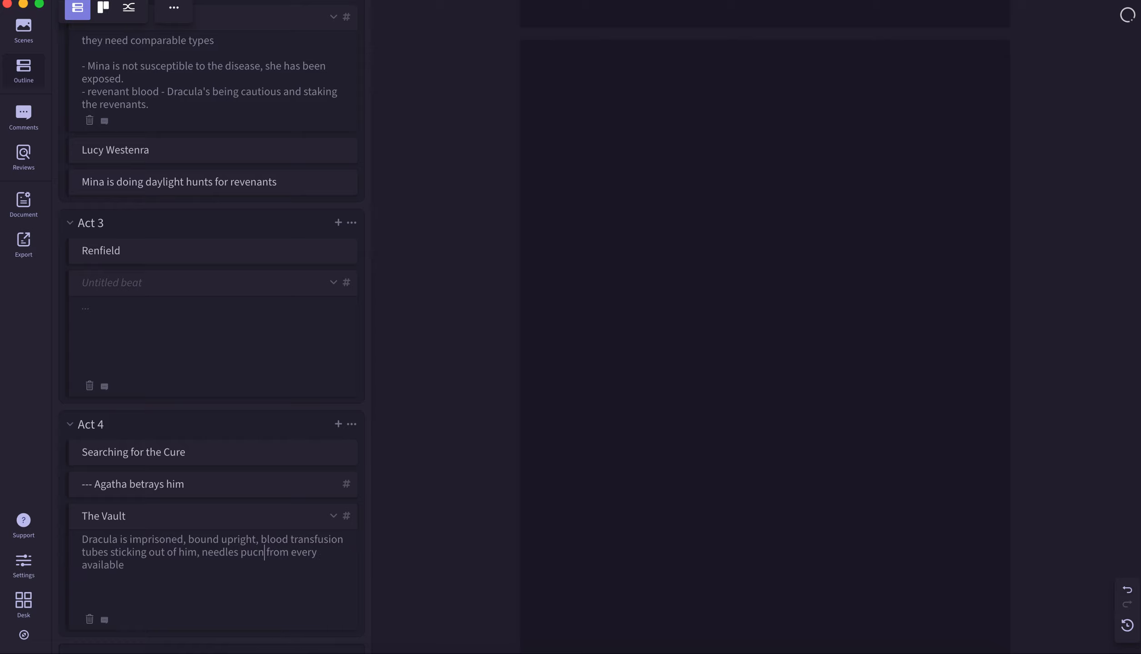
pyautogui.press('BackSpace')
pyautogui.write('inserted')
pyautogui.moveTo(283, 553); pyautogui.dragTo(298, 570)
pyautogui.write('in')
pyautogui.press('BackSpace')
pyautogui.press('BackSpace')
pyautogui.write('into every av')
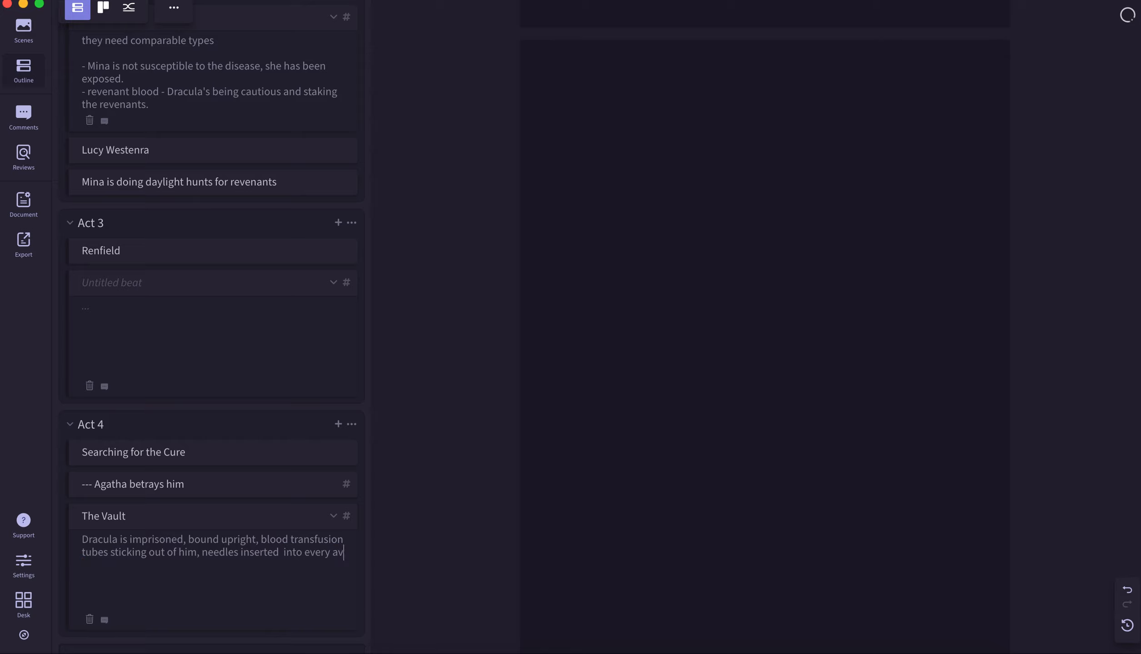
pyautogui.write('ailable')
pyautogui.click(281, 552)
pyautogui.press('BackSpace')
pyautogui.click(232, 579)
pyautogui.write('part of his skin.')
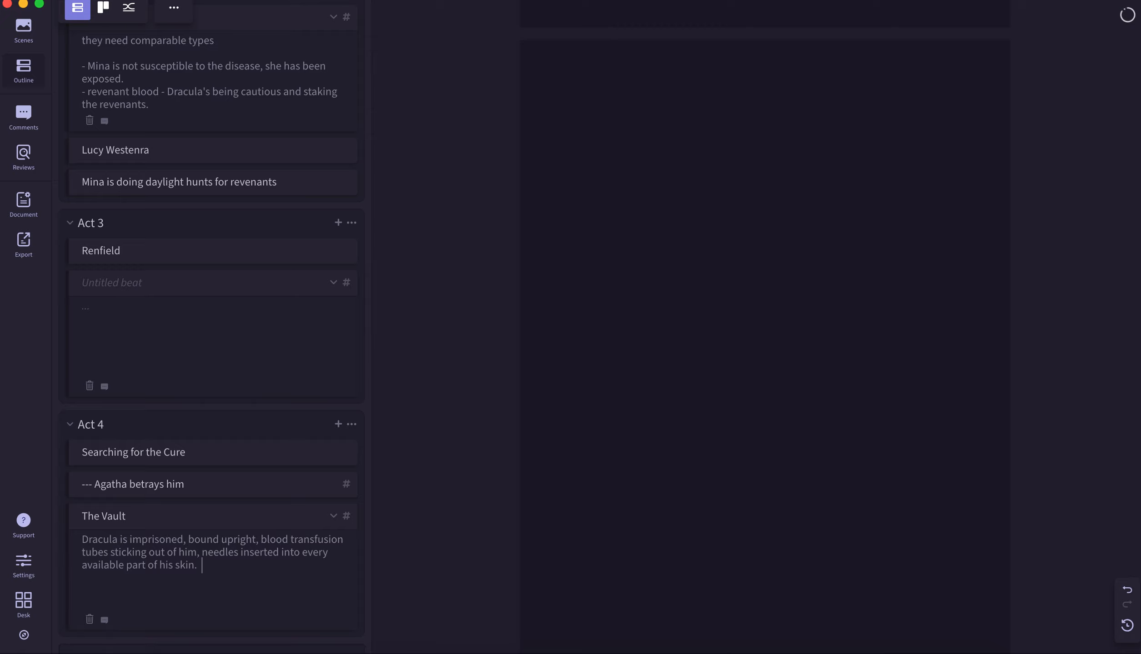
# Add the paragraph "Agatha will keep him alive as long as it takes to create a cure. (she drank his blood)" to The Vault description.
pyautogui.press('Return')
pyautogui.write('Agatha will keep him alive as long as it takes to create a cure.')
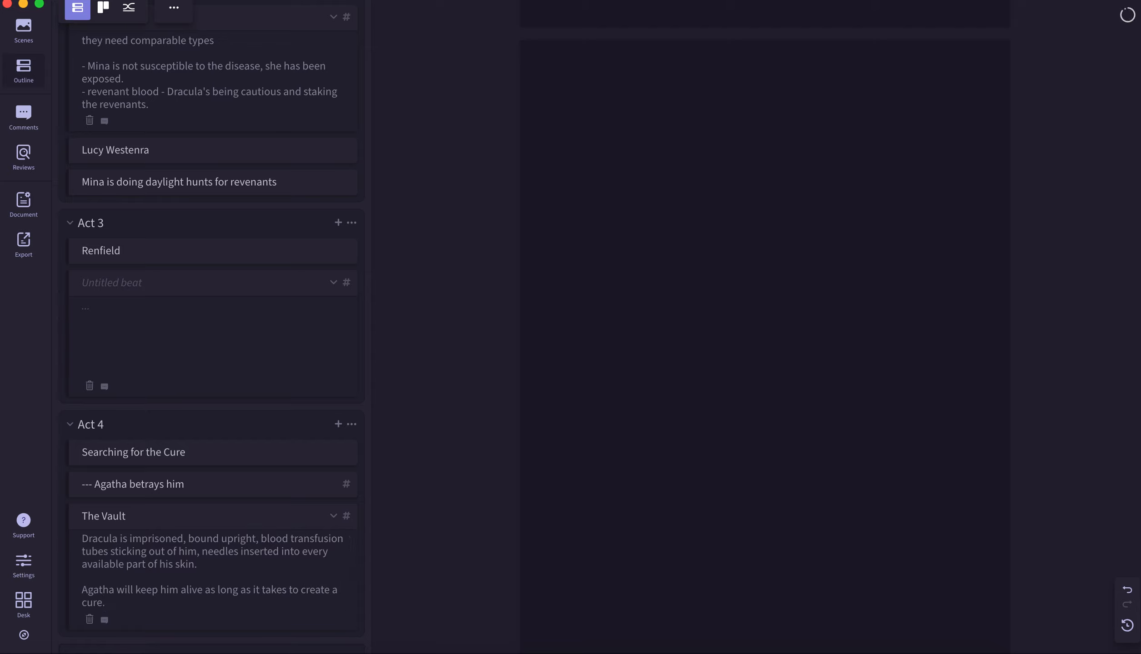
pyautogui.scroll(-2, 214, 532)
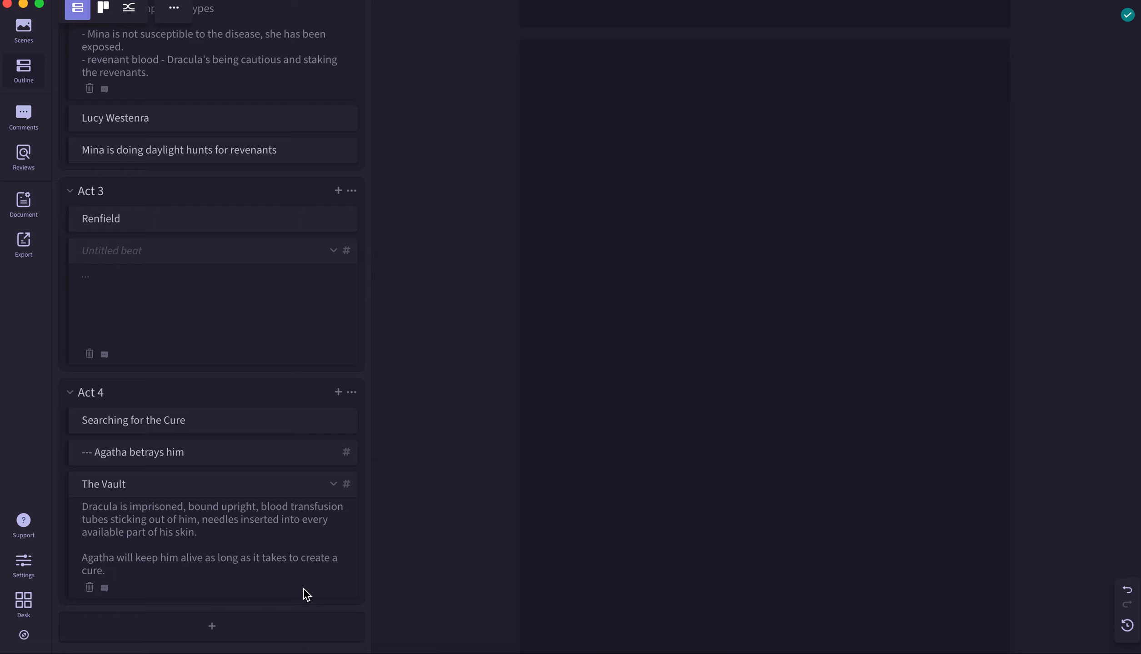
pyautogui.write('(she drank his blood)')
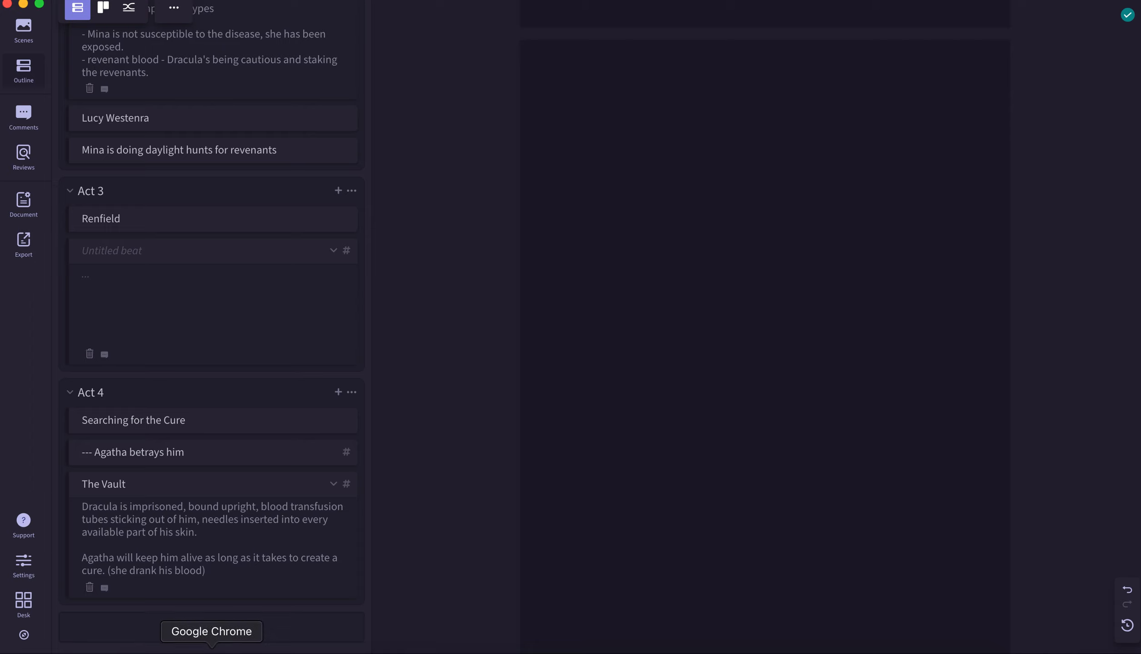
# Switch to Google Chrome and search Google Images for "19th century blood transfusion kit".
pyautogui.click(212, 649)
pyautogui.click(500, 42)
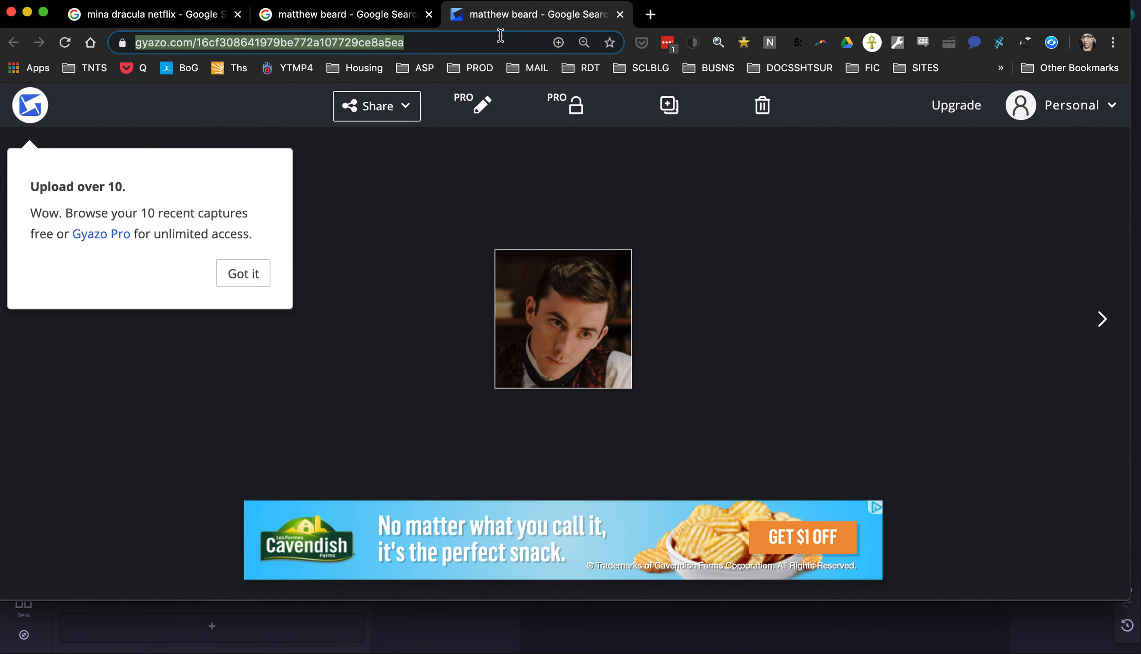
pyautogui.write('19th ')
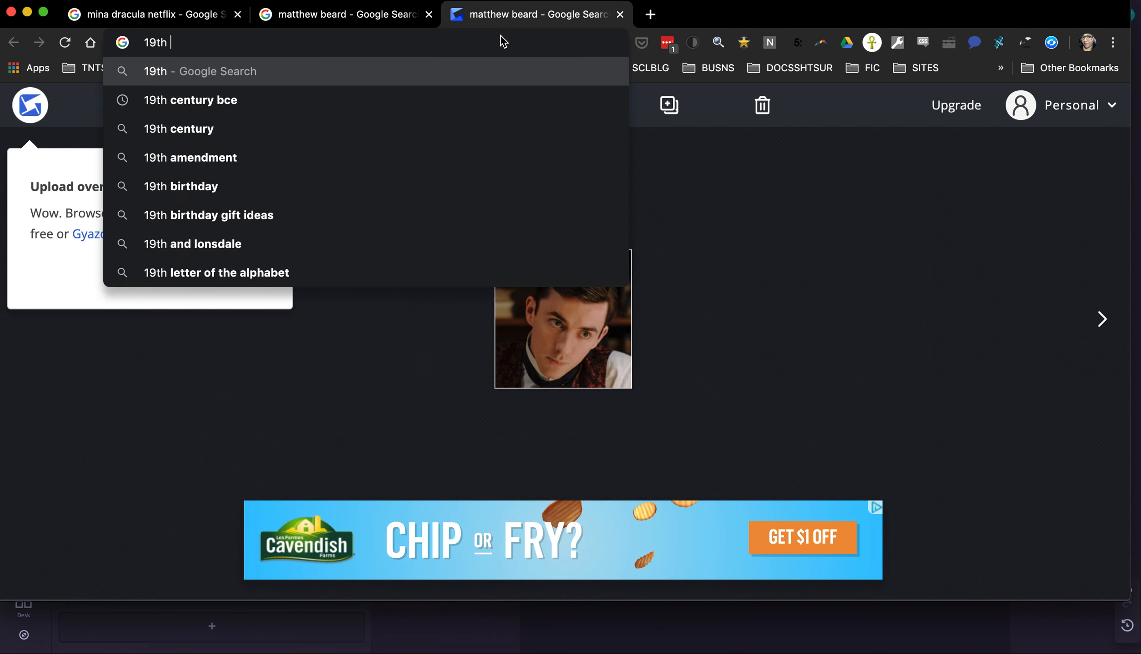
pyautogui.write('century ll')
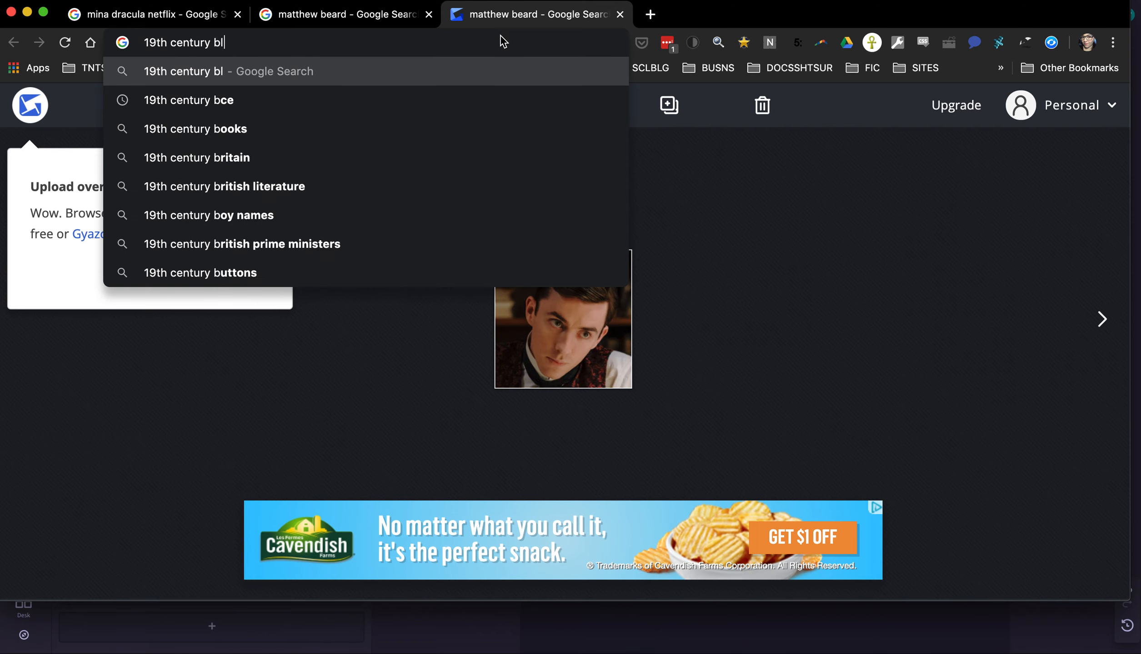
pyautogui.write('ood transfusion kit')
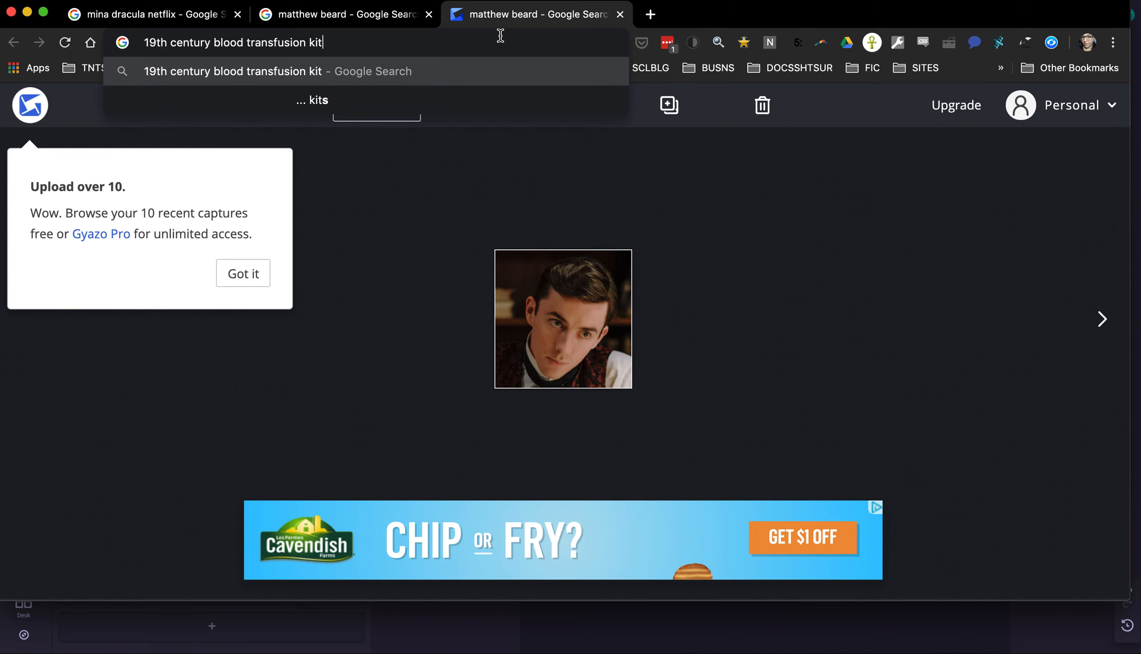
pyautogui.press('Return')
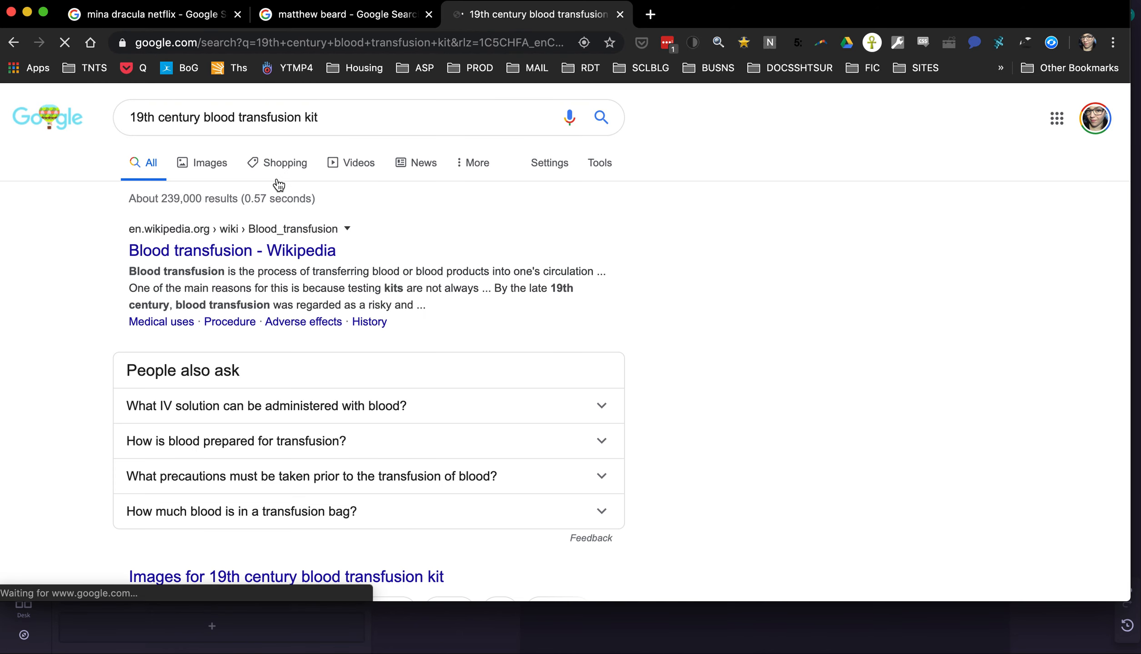
pyautogui.click(209, 169)
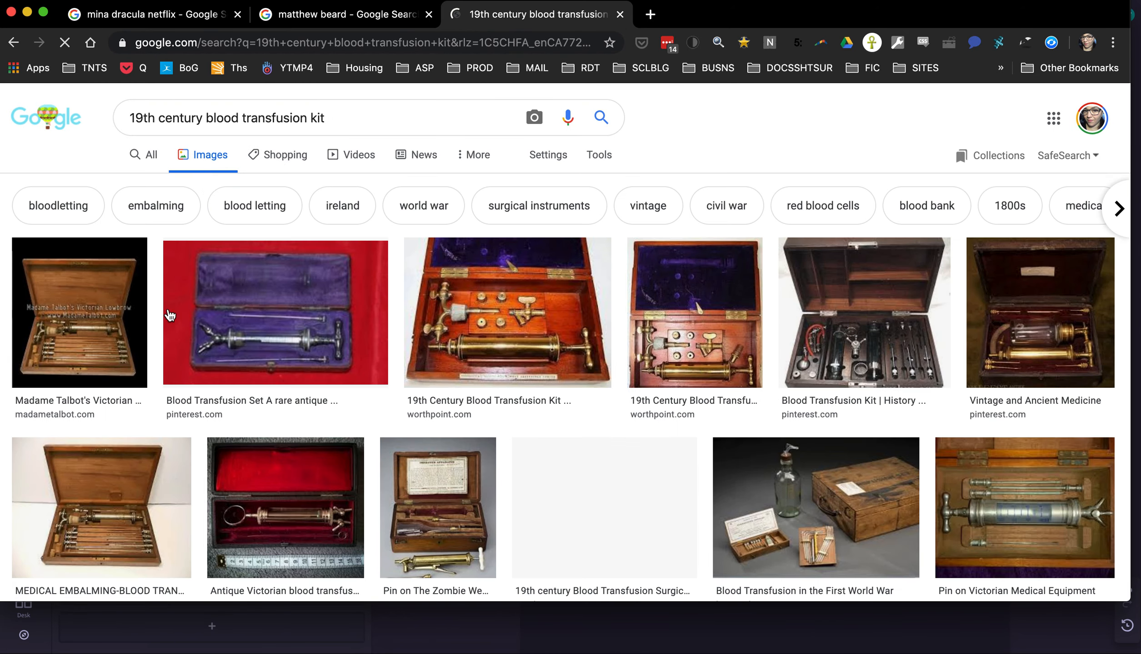
# Examine the blood transfusion image results, enlarging the surgical instruments, the First World War kit and the Civil War era engraving.
pyautogui.scroll(-3, 37, 446)
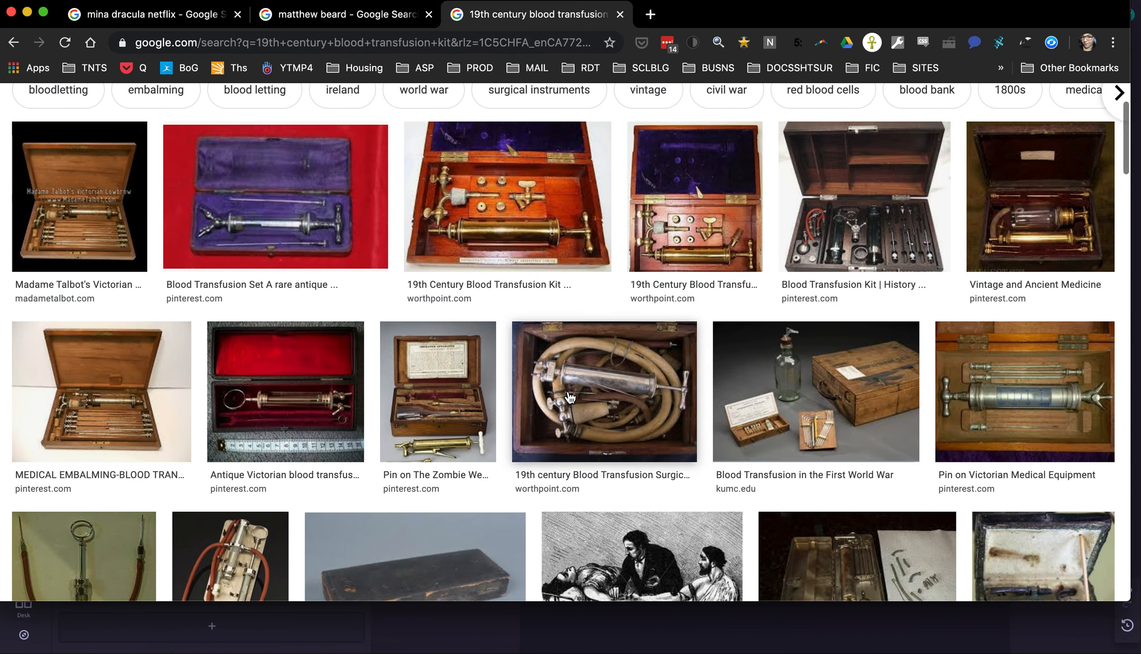
pyautogui.click(590, 406)
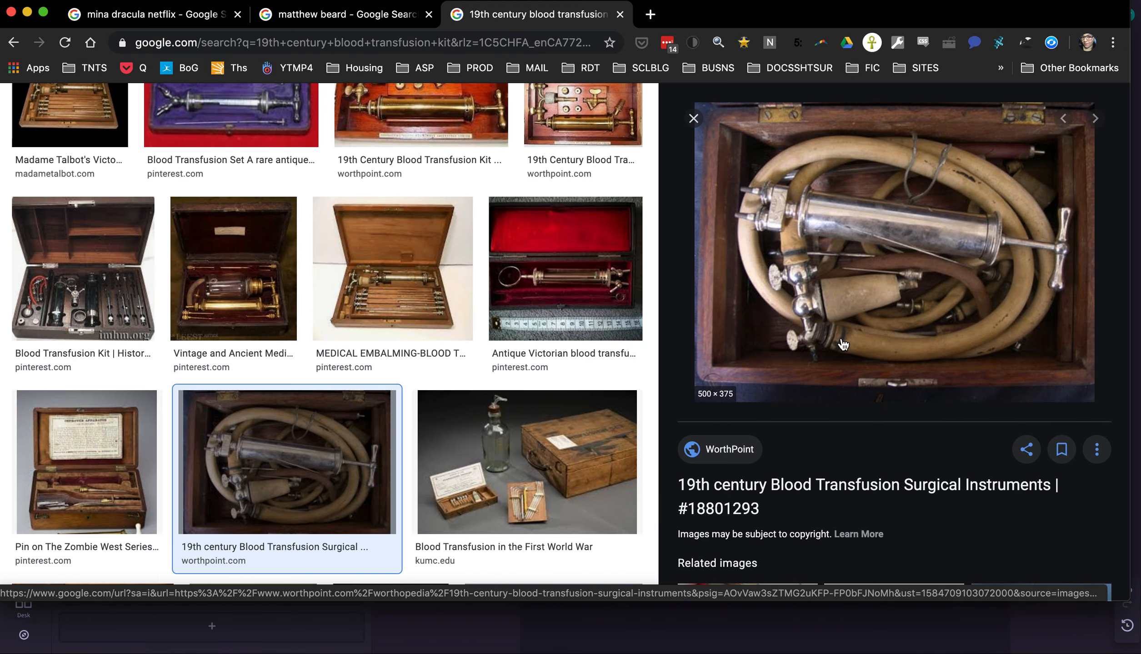
pyautogui.scroll(-2, 824, 348)
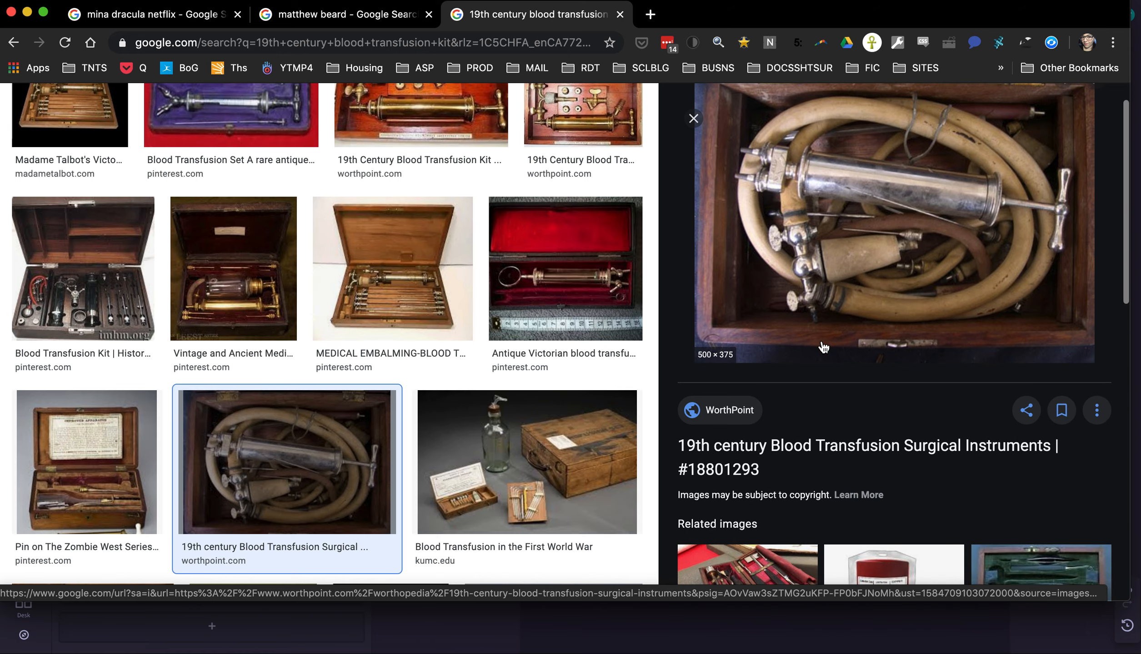
pyautogui.scroll(-4, 493, 440)
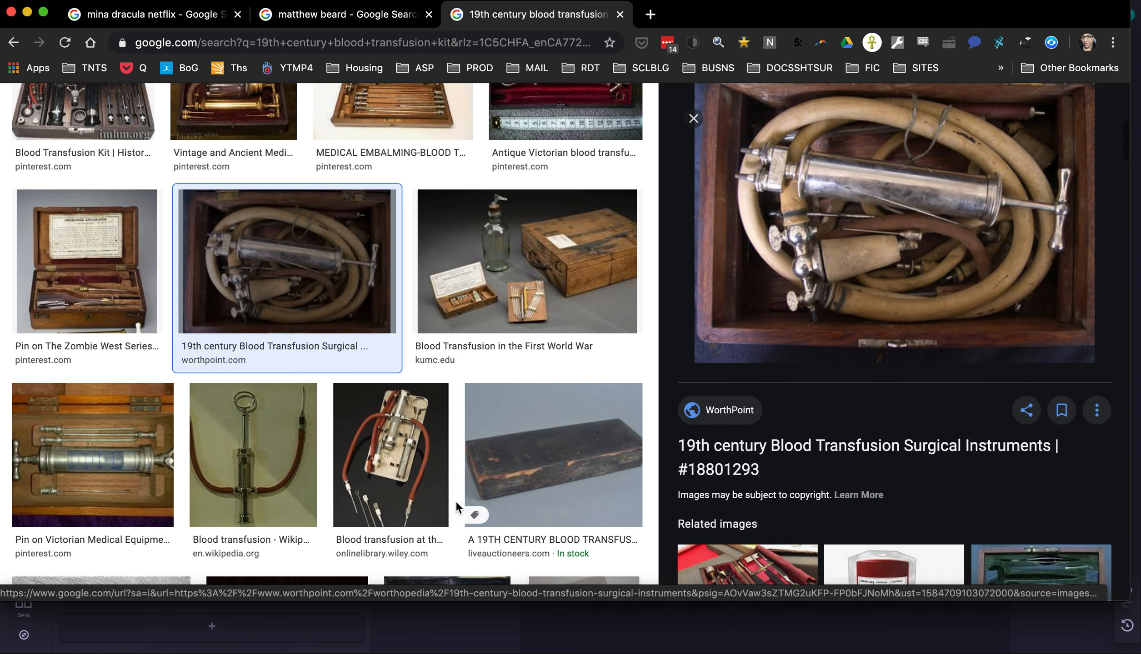
pyautogui.click(443, 500)
pyautogui.scroll(-1, 239, 483)
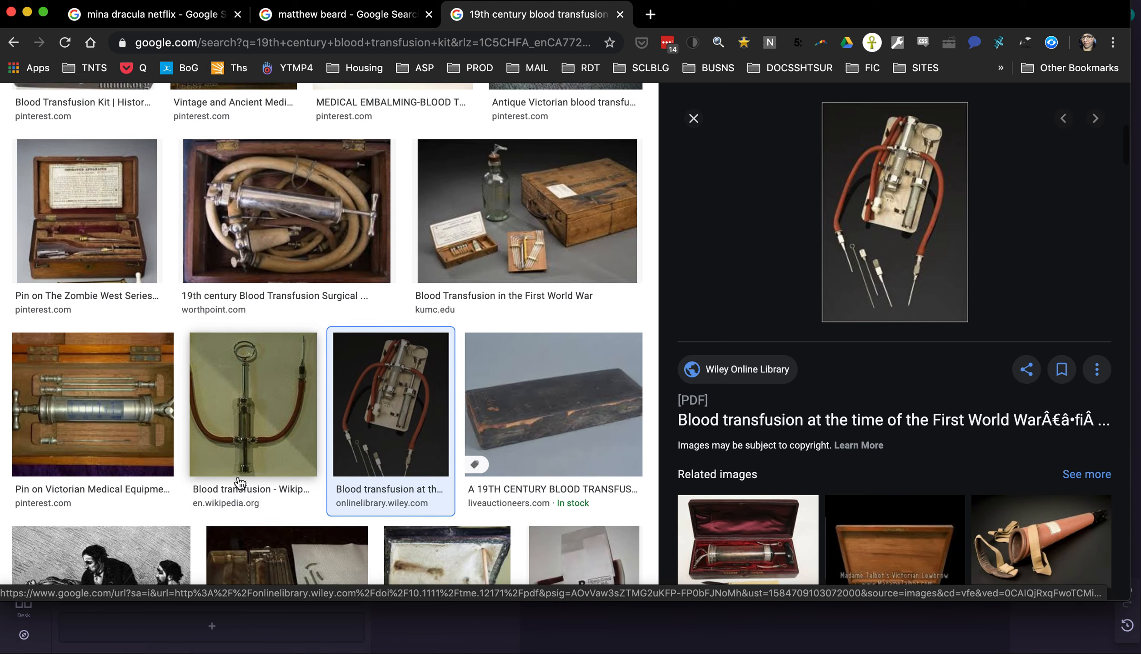
pyautogui.scroll(-3, 239, 482)
pyautogui.click(110, 464)
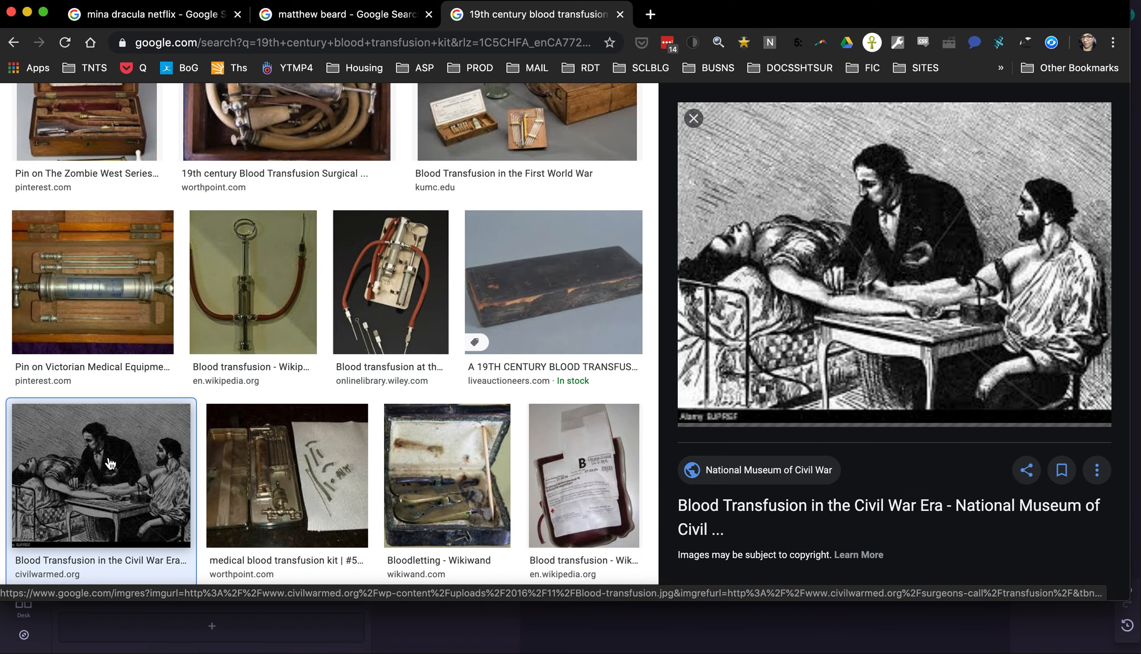
pyautogui.scroll(1, 317, 502)
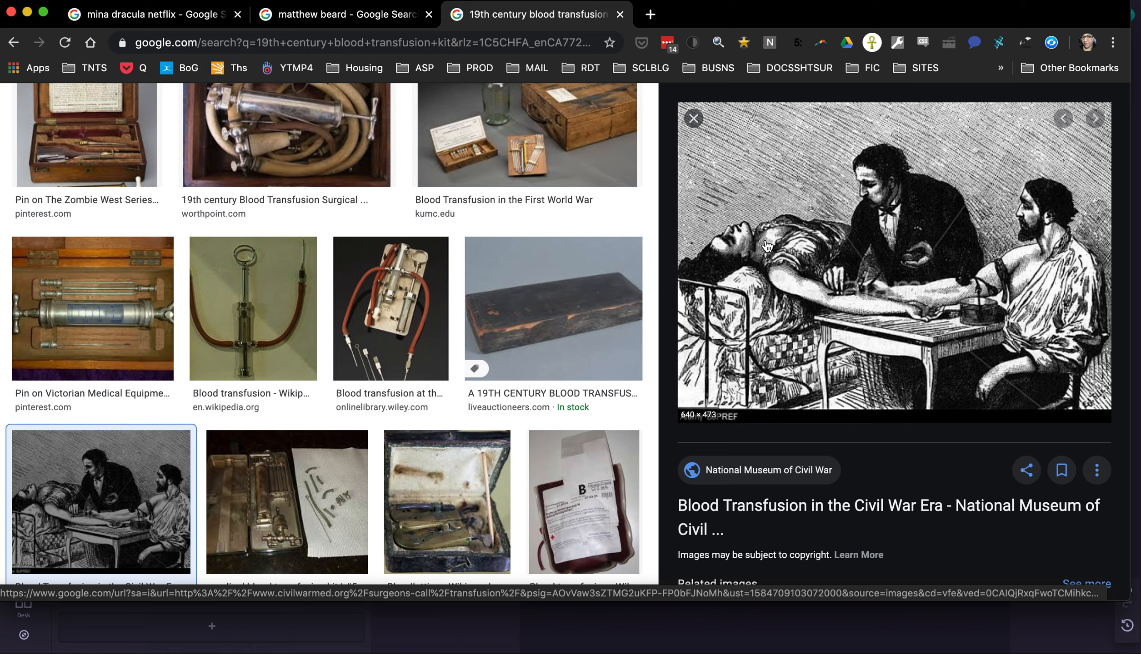
pyautogui.scroll(5, 252, 364)
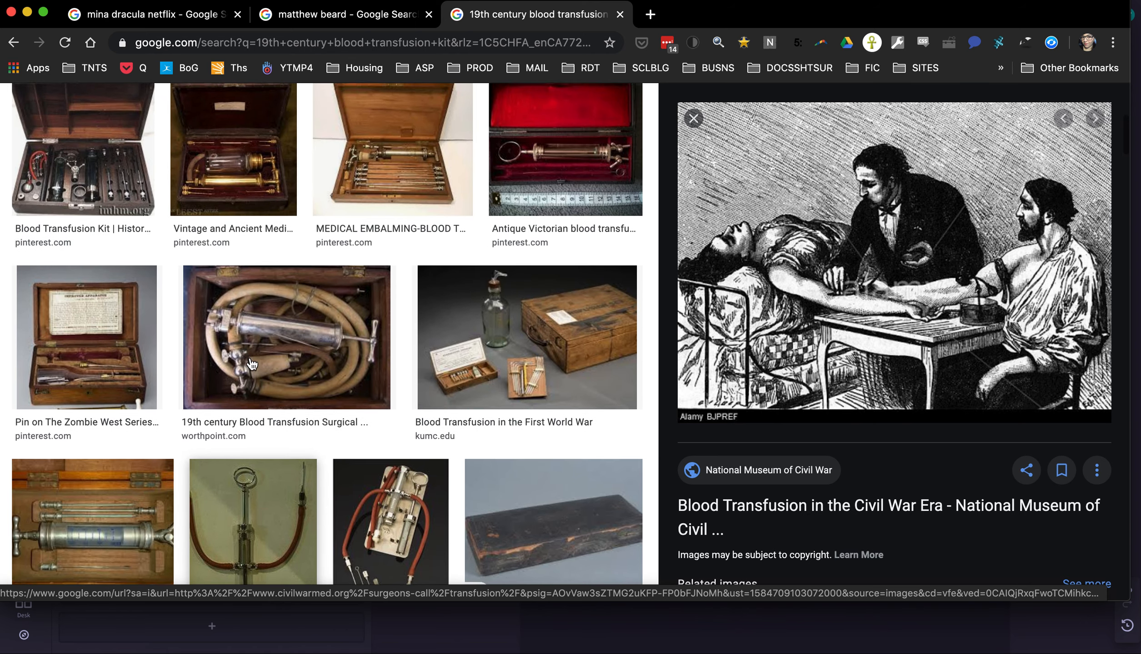
pyautogui.scroll(4, 252, 363)
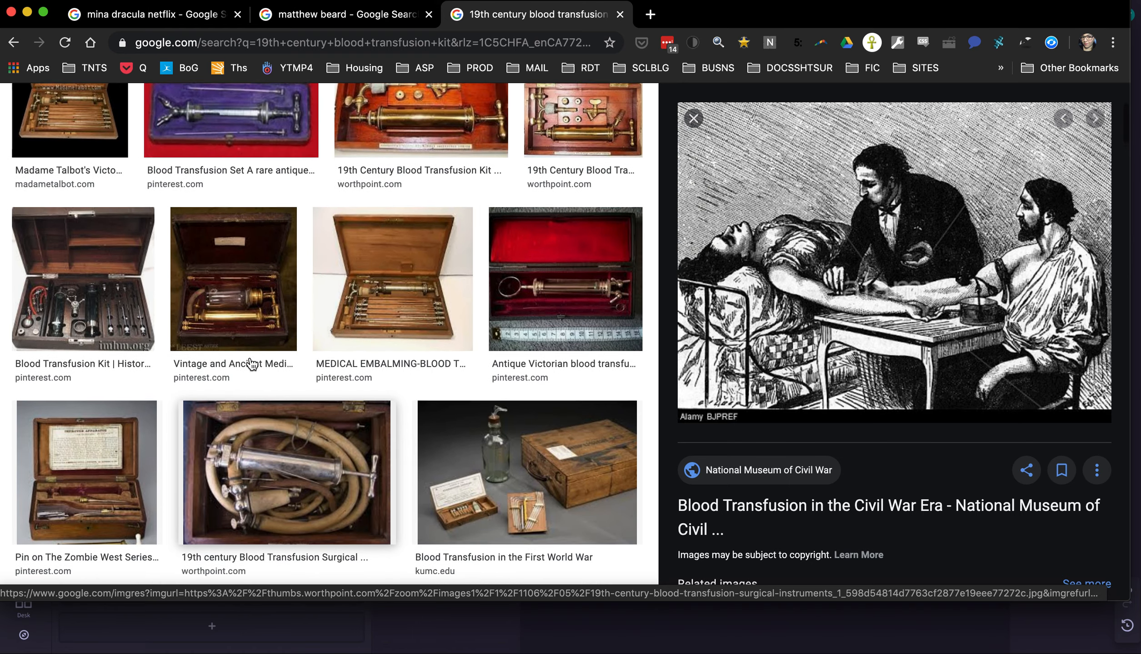
pyautogui.scroll(4, 247, 449)
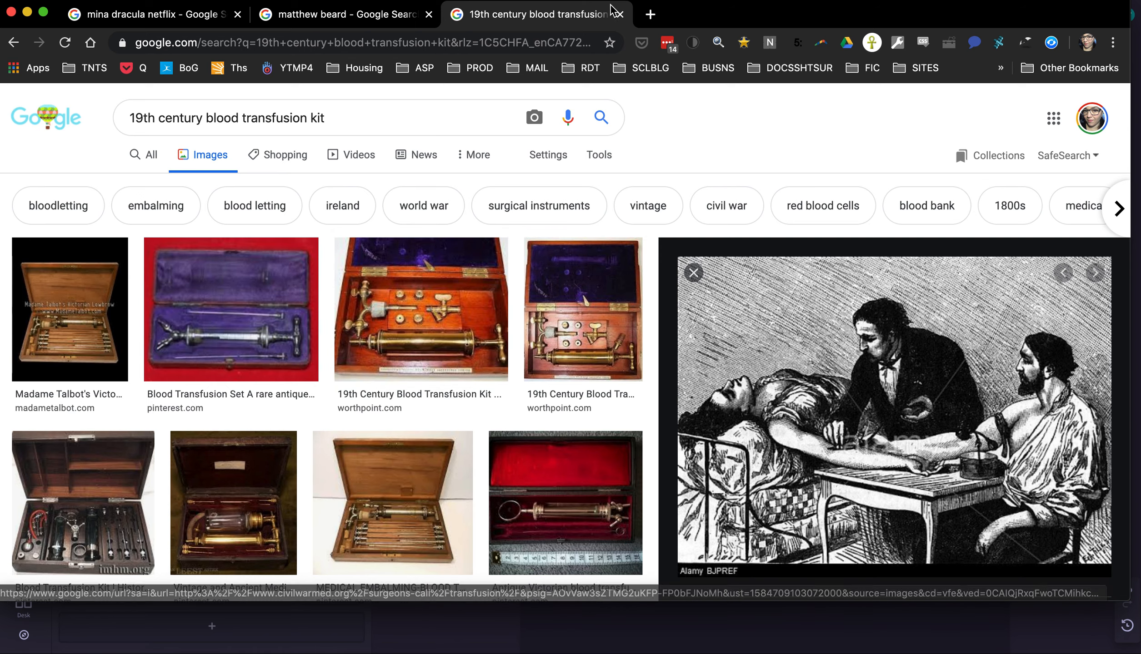
pyautogui.scroll(-1, 408, 409)
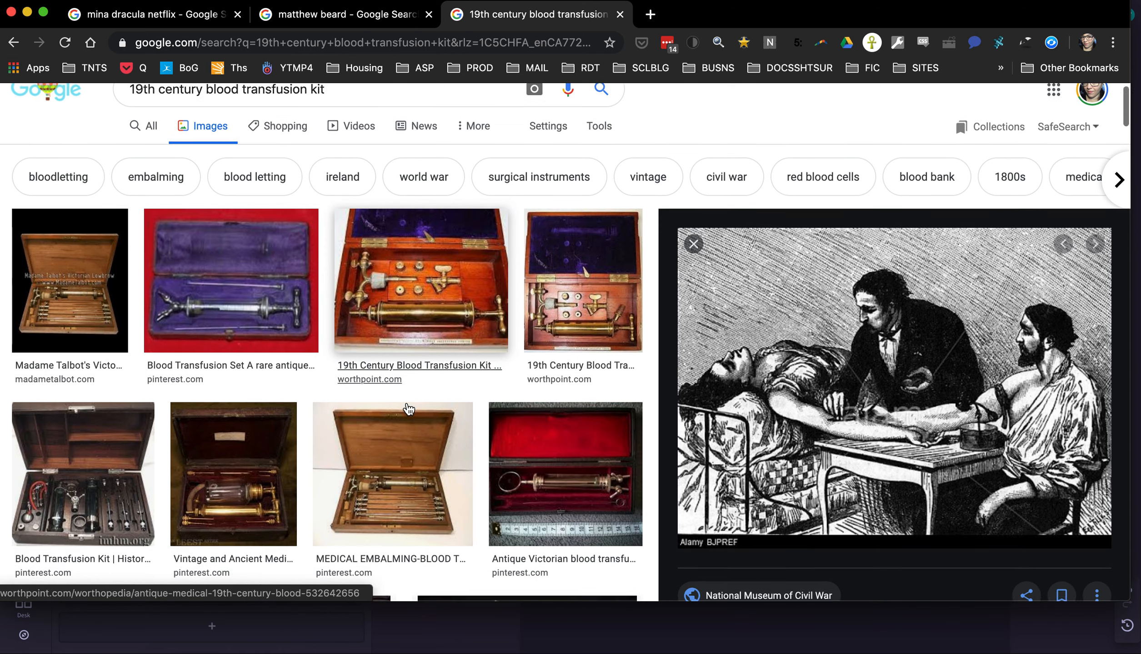
pyautogui.scroll(-3, 336, 446)
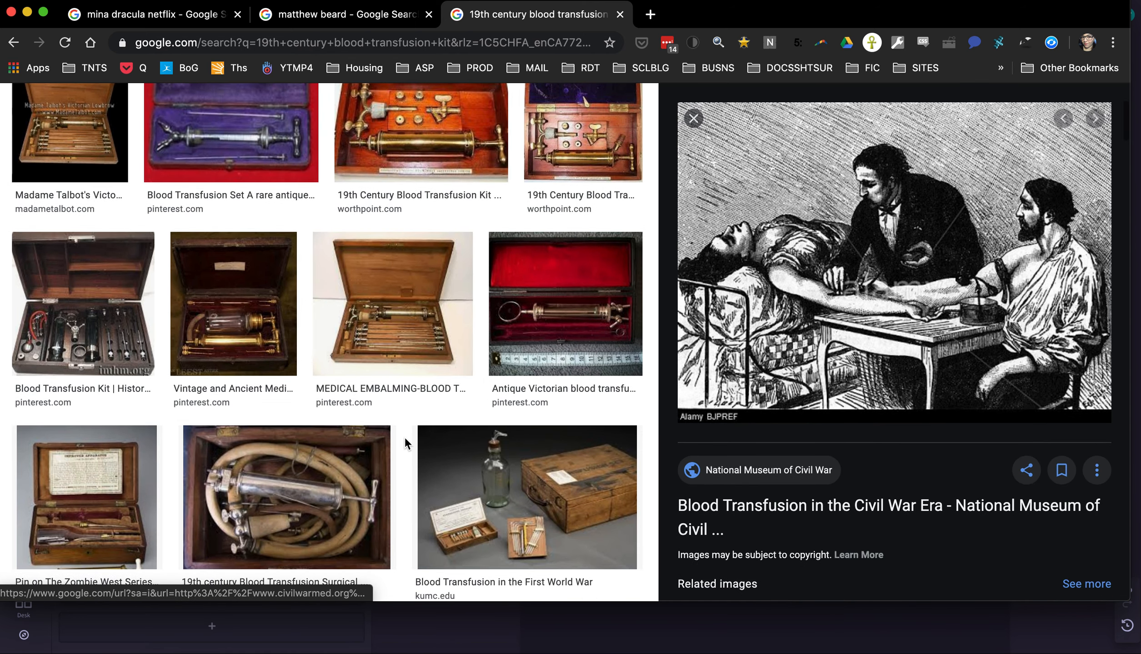
# Switch back to the script outline in Arc Studio Pro.
pyautogui.click(379, 652)
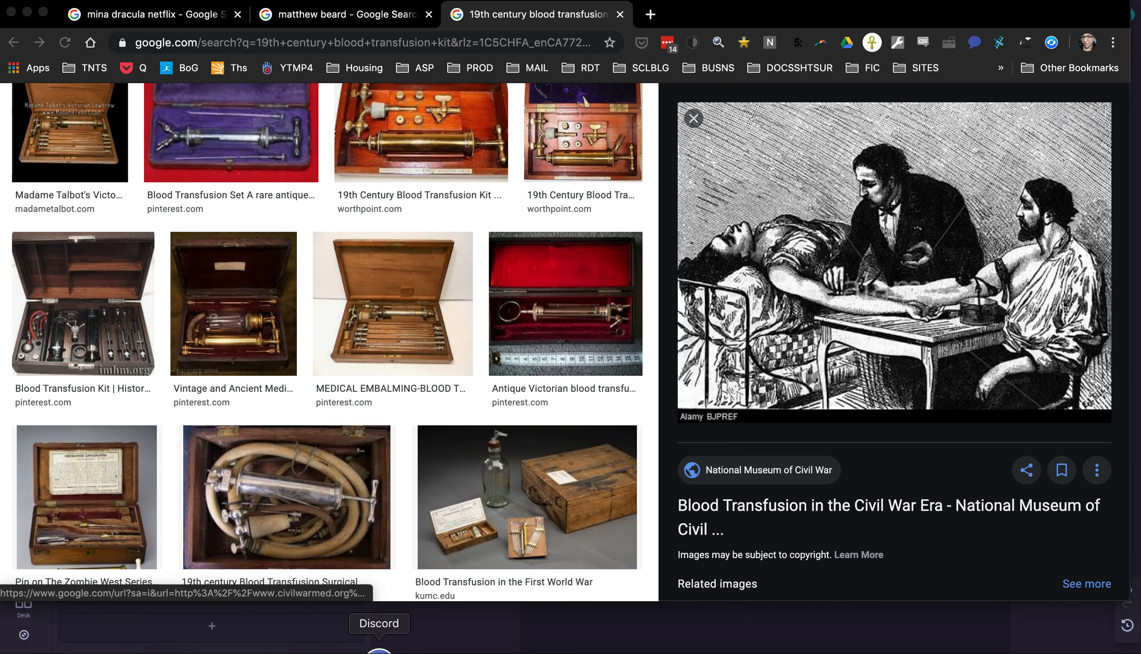
pyautogui.rightClick(379, 650)
pyautogui.click(386, 608)
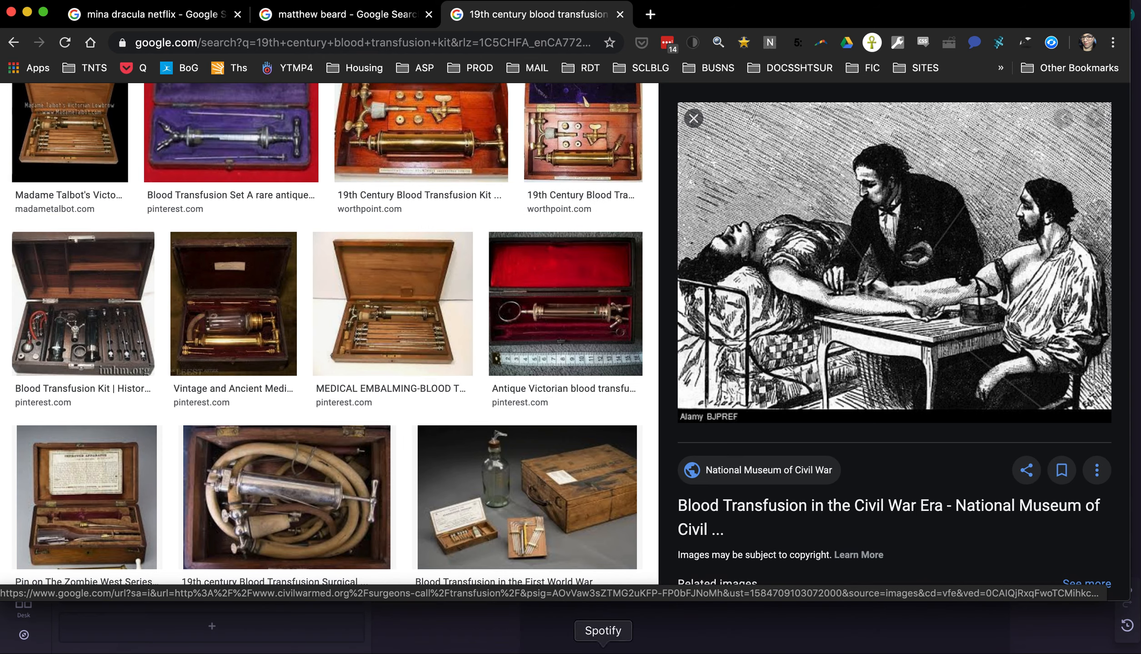
pyautogui.click(756, 650)
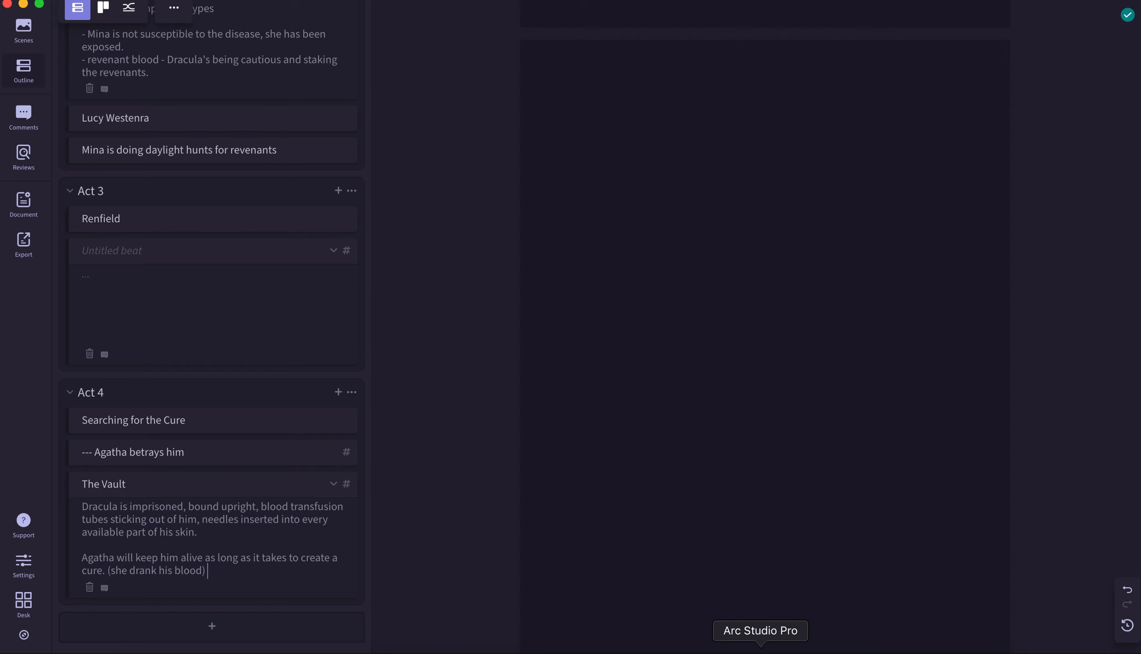
# Add a beat to the end of Act 3 and title it "Lucy, high expectations from Dracula--- revenant".
pyautogui.scroll(2, 263, 218)
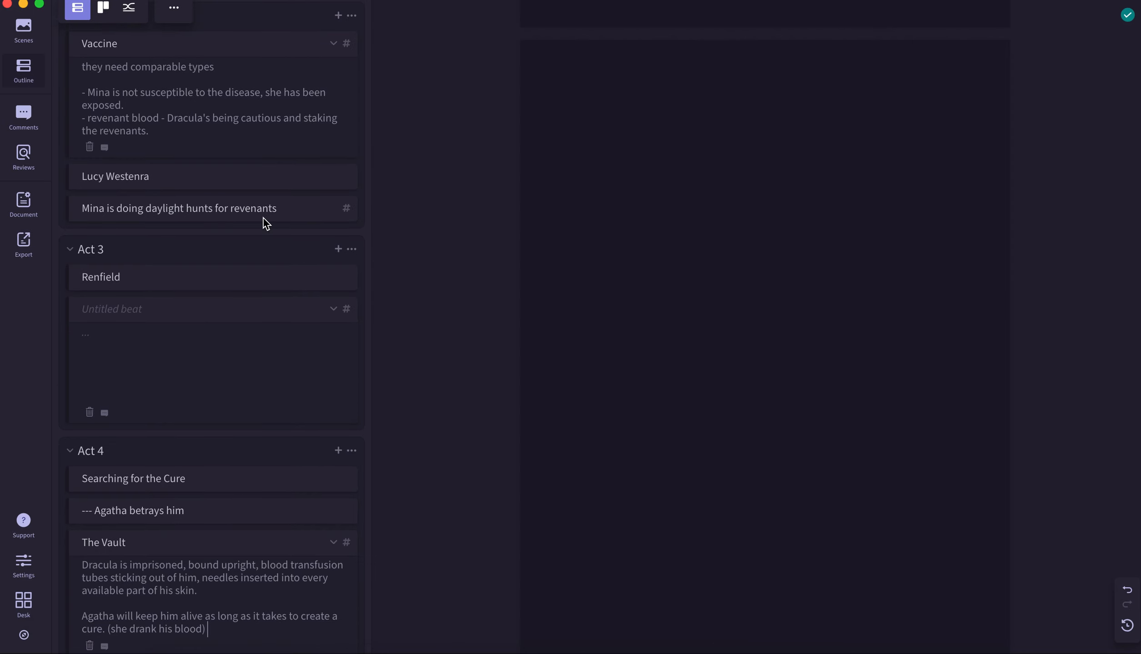
pyautogui.click(338, 249)
pyautogui.write('Lu')
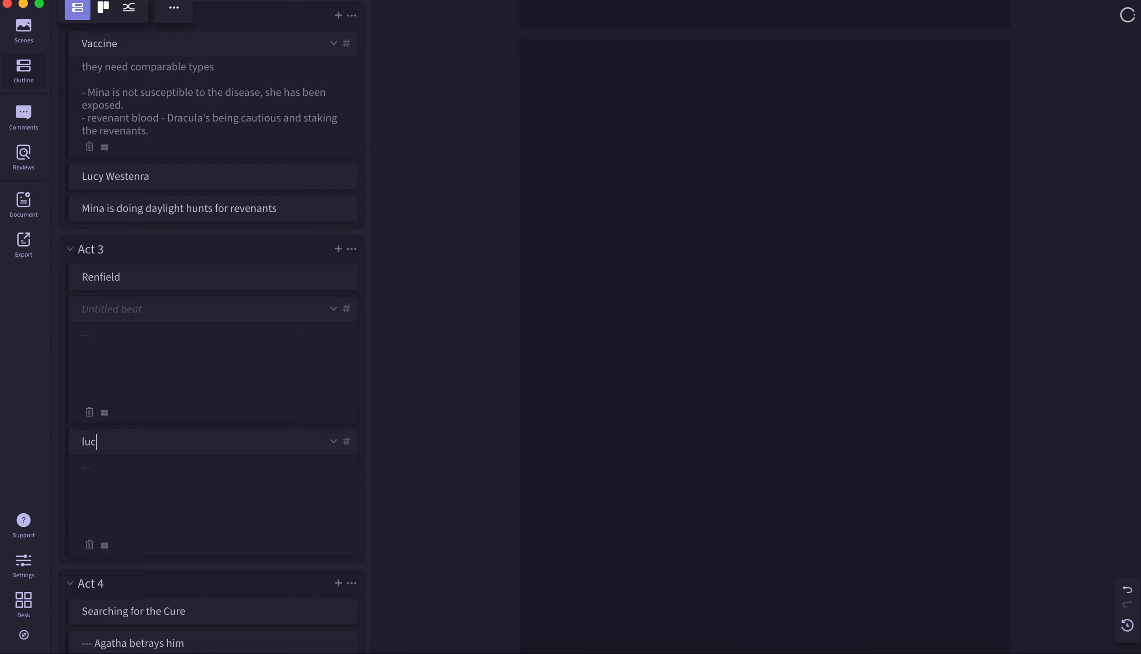
pyautogui.press('BackSpace')
pyautogui.press('BackSpace')
pyautogui.write('Lucre,')
pyautogui.press('BackSpace')
pyautogui.press('BackSpace')
pyautogui.press('BackSpace')
pyautogui.write('y, high expectations from ')
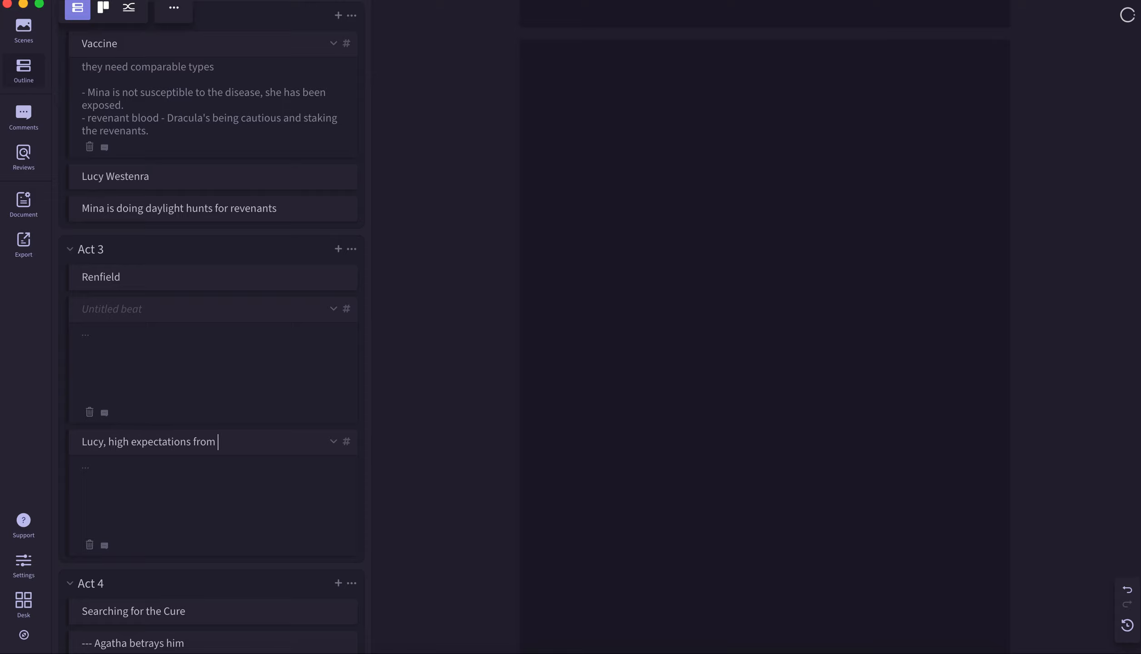
pyautogui.write('Dracula--- revenant')
# Collapse the "Lucy, high expectations from Dracula--- revenant" beat and The Vault beat.
pyautogui.click(183, 516)
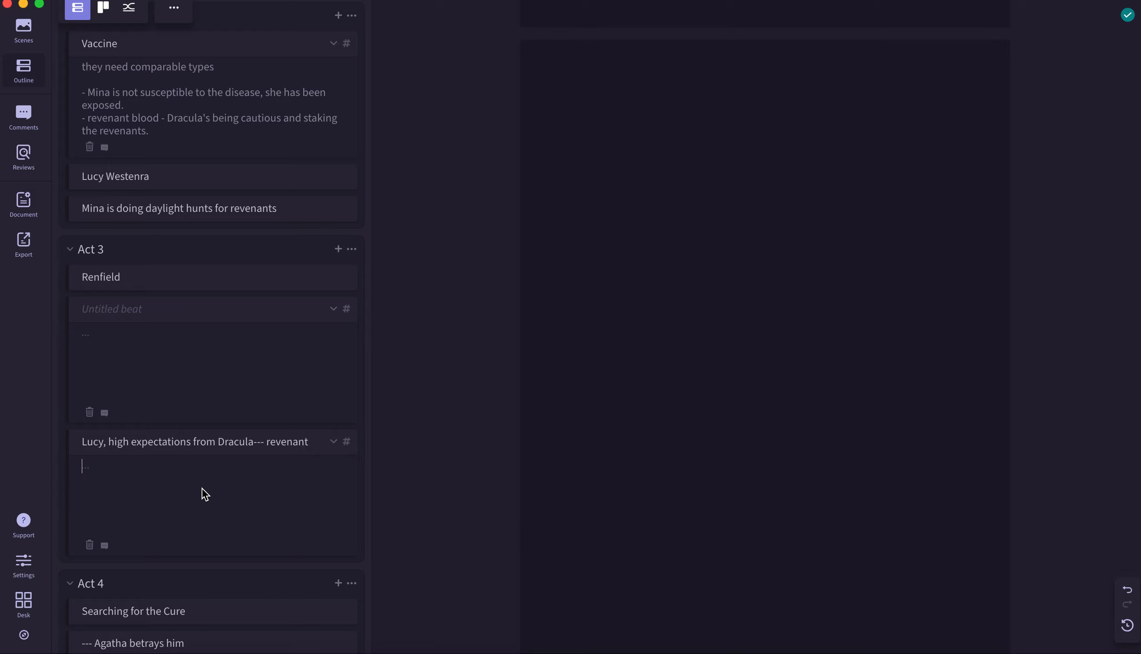
pyautogui.click(332, 445)
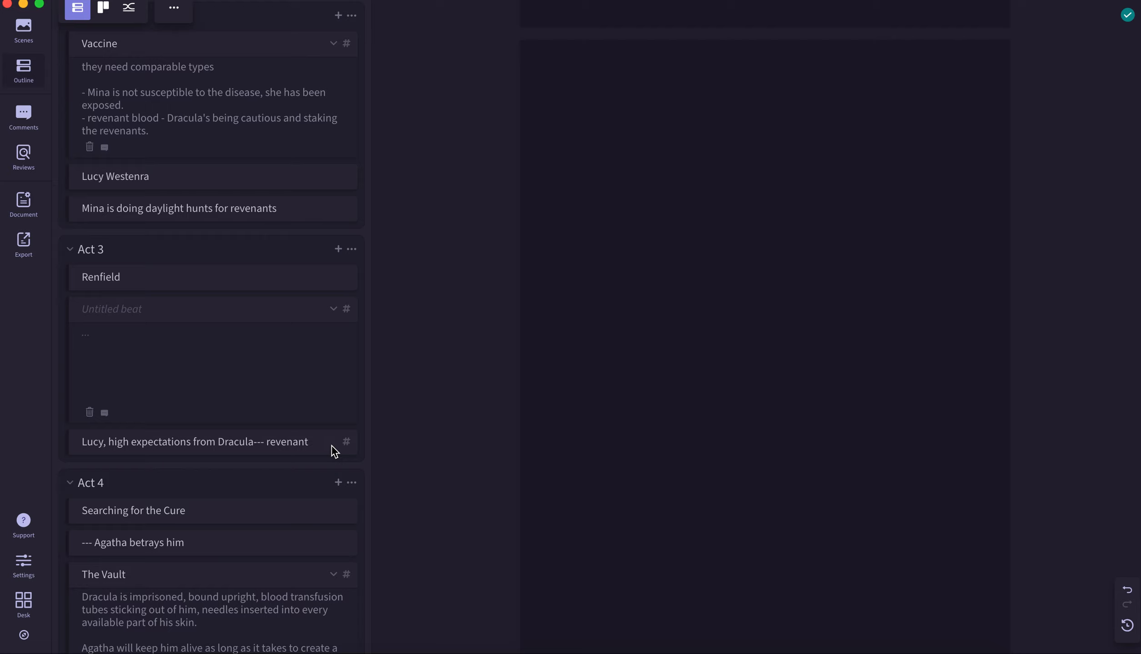
pyautogui.scroll(-2, 334, 451)
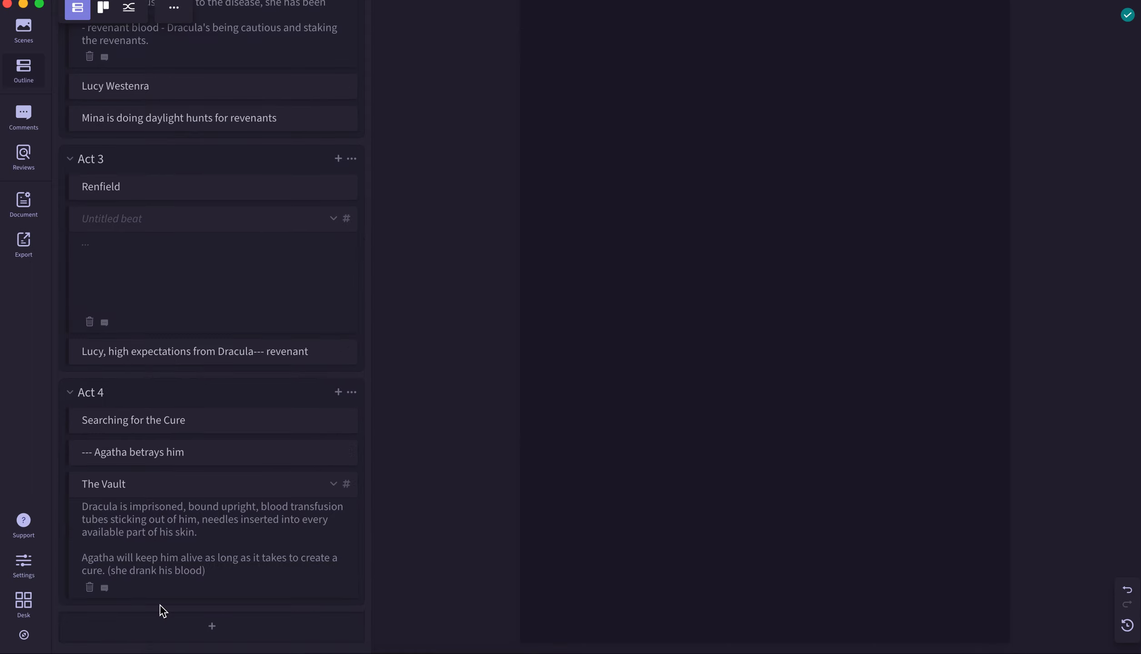
pyautogui.click(333, 484)
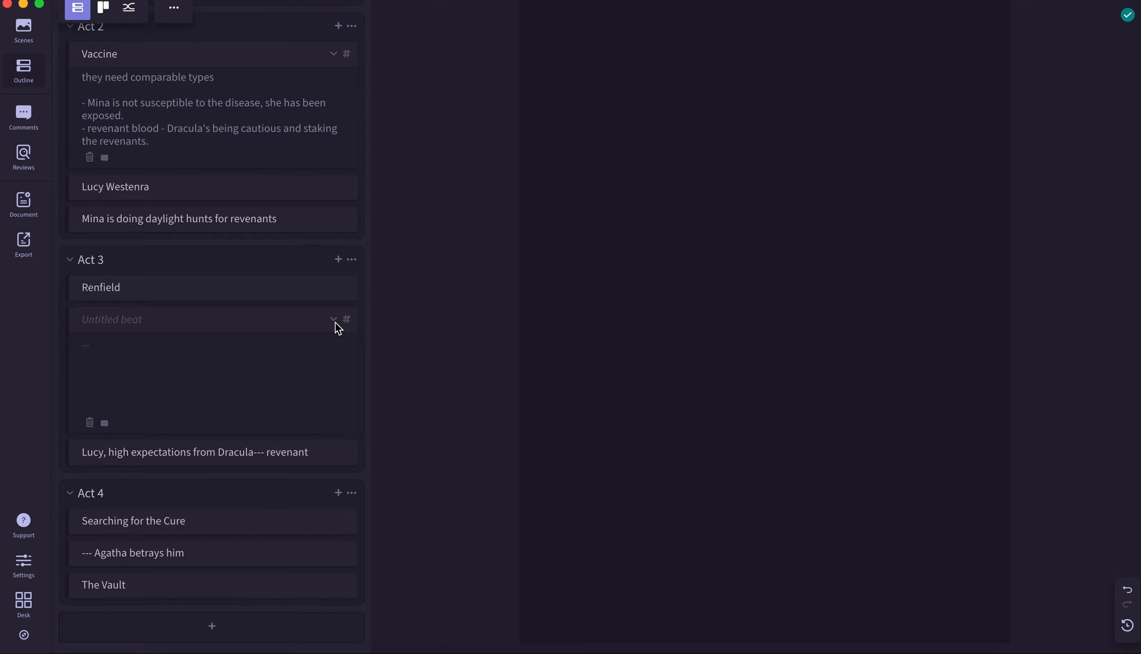
# Title the untitled Act 3 beat "Lucy's home ---".
pyautogui.click(258, 319)
pyautogui.write('Lucy He')
pyautogui.press('BackSpace')
pyautogui.press('BackSpace')
pyautogui.press('BackSpace')
pyautogui.write("'s home ---")
# Describe the Lucy's home beat: Dracula swipes AH's personal card, sends it to Lucy's mother, who tells the servant to invite him in unknowingly.
pyautogui.click(229, 355)
pyautogui.write('Dracula swipes ')
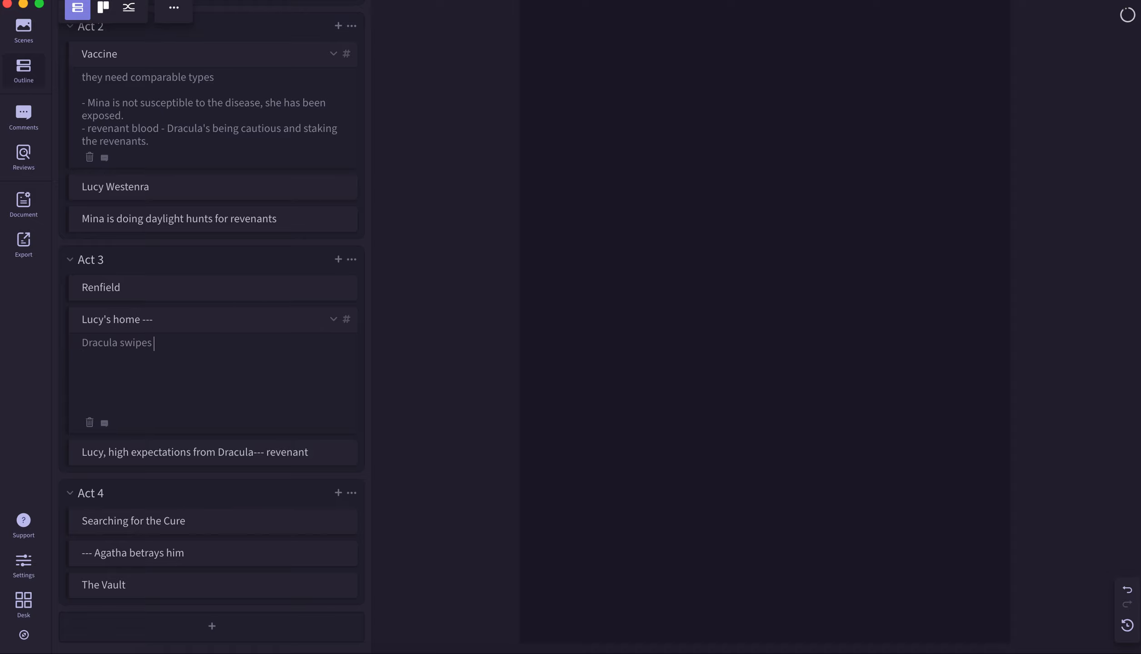
pyautogui.write("AH's personal card, sends it in ")
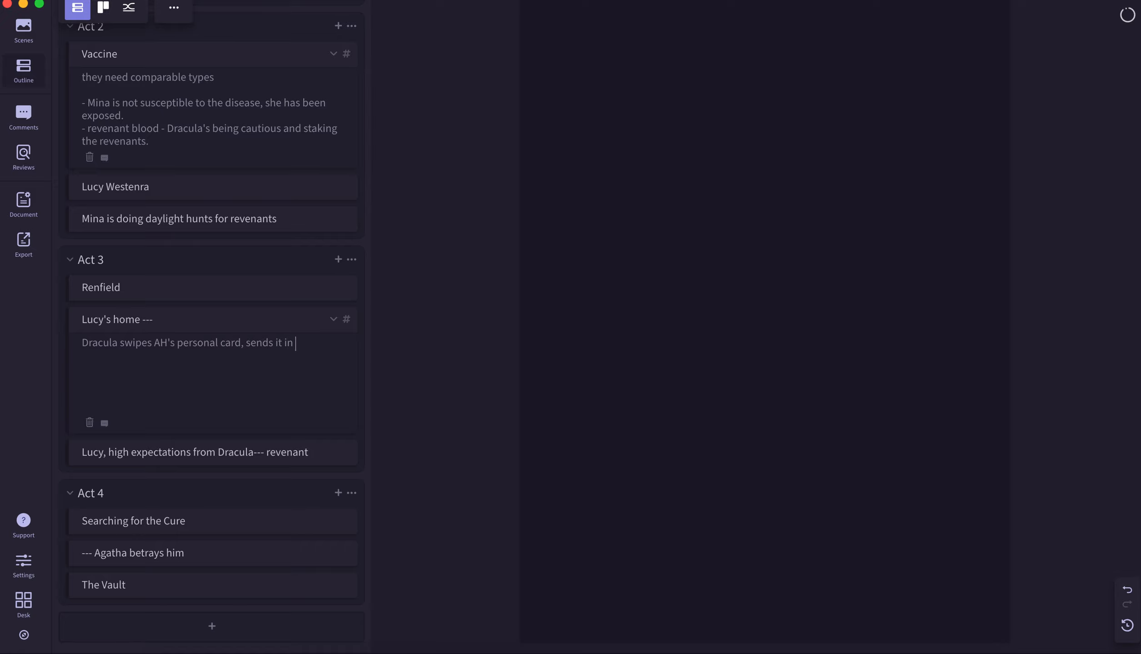
pyautogui.write("to Lucy's mother, who tells the ser")
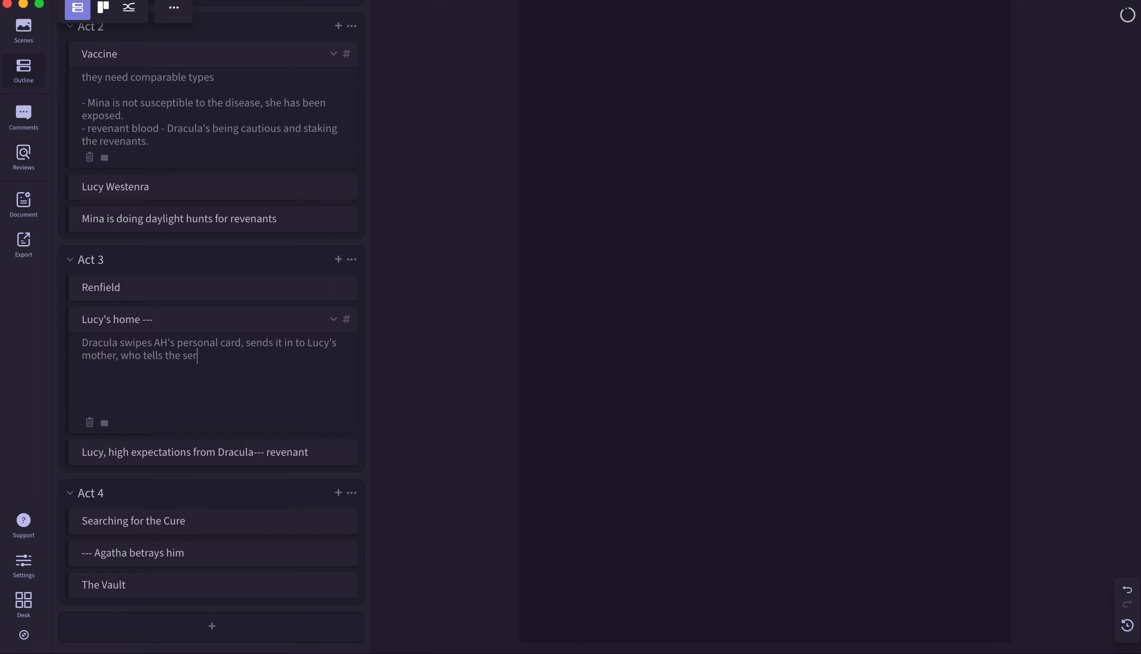
pyautogui.write('vant to invite him in .')
pyautogui.press('Return')
pyautogui.press('BackSpace')
pyautogui.write('-- not knowing who it is')
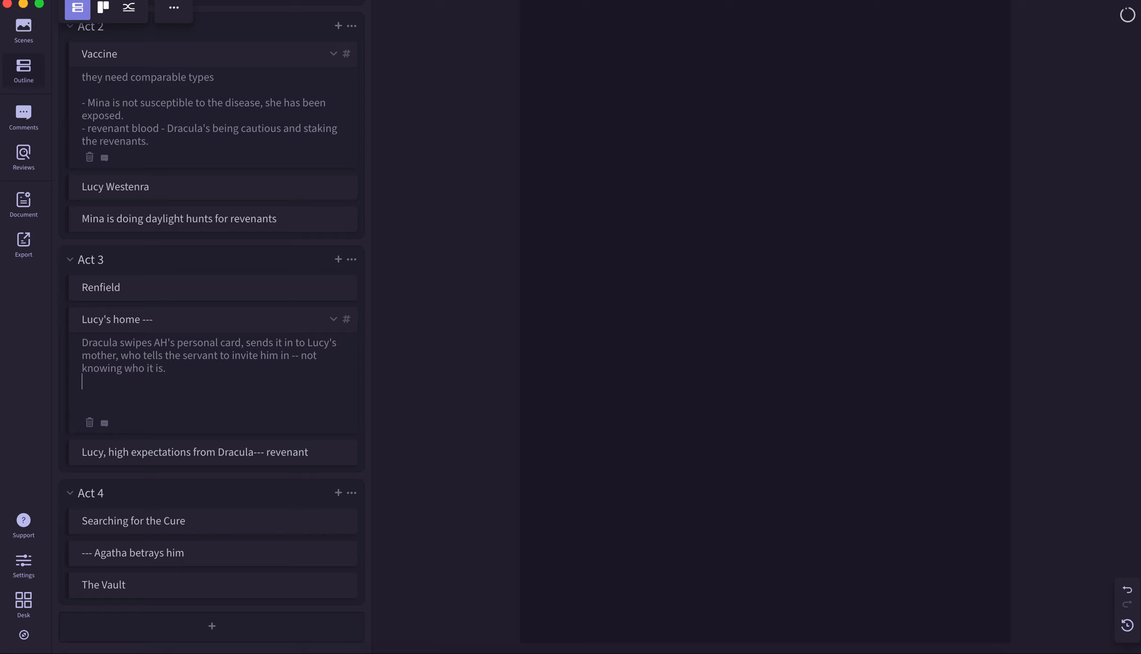
pyautogui.write(' .')
# Collapse the Vaccine beat in Act 2, leaving the act itself expanded.
pyautogui.scroll(8, 370, 263)
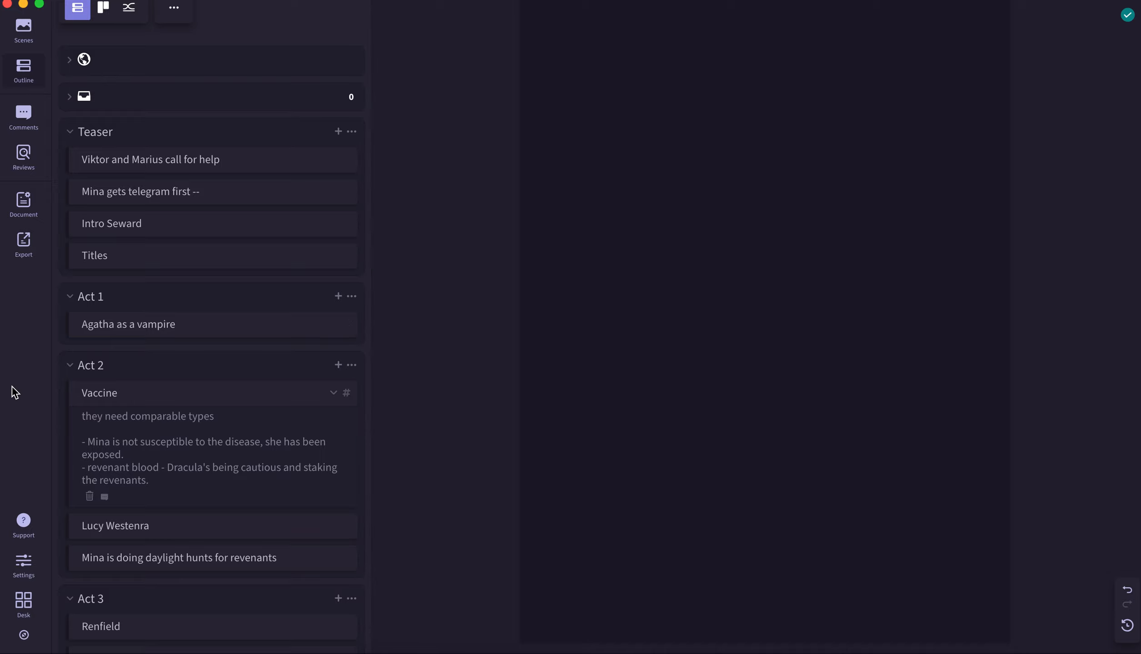
pyautogui.click(72, 366)
pyautogui.scroll(-2, 196, 455)
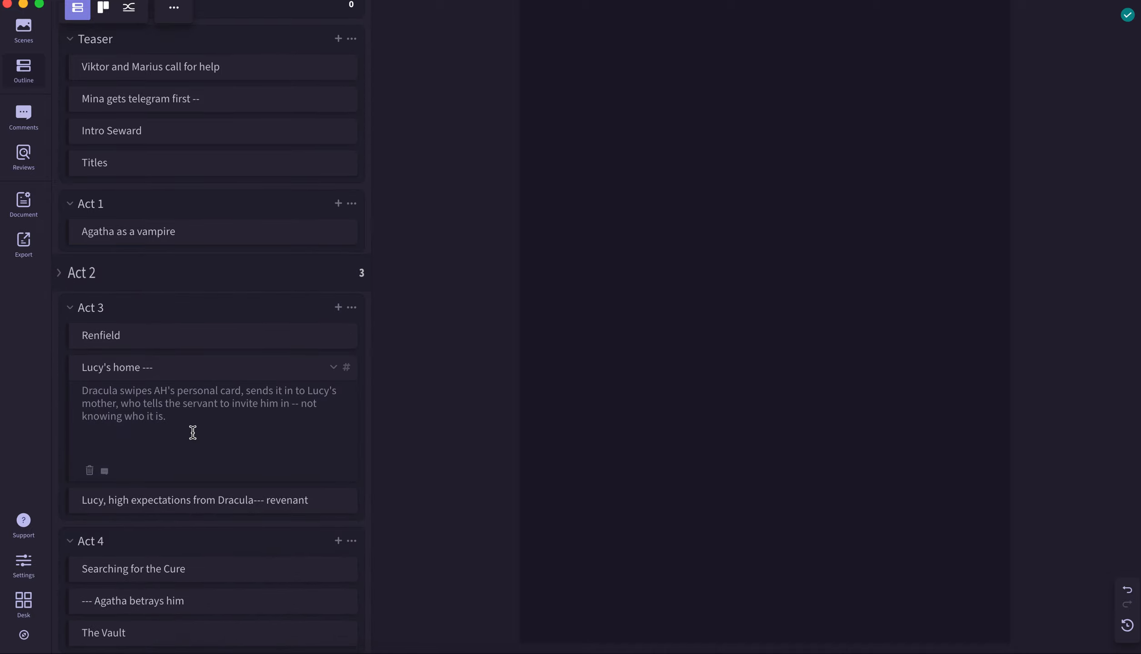
pyautogui.click(63, 273)
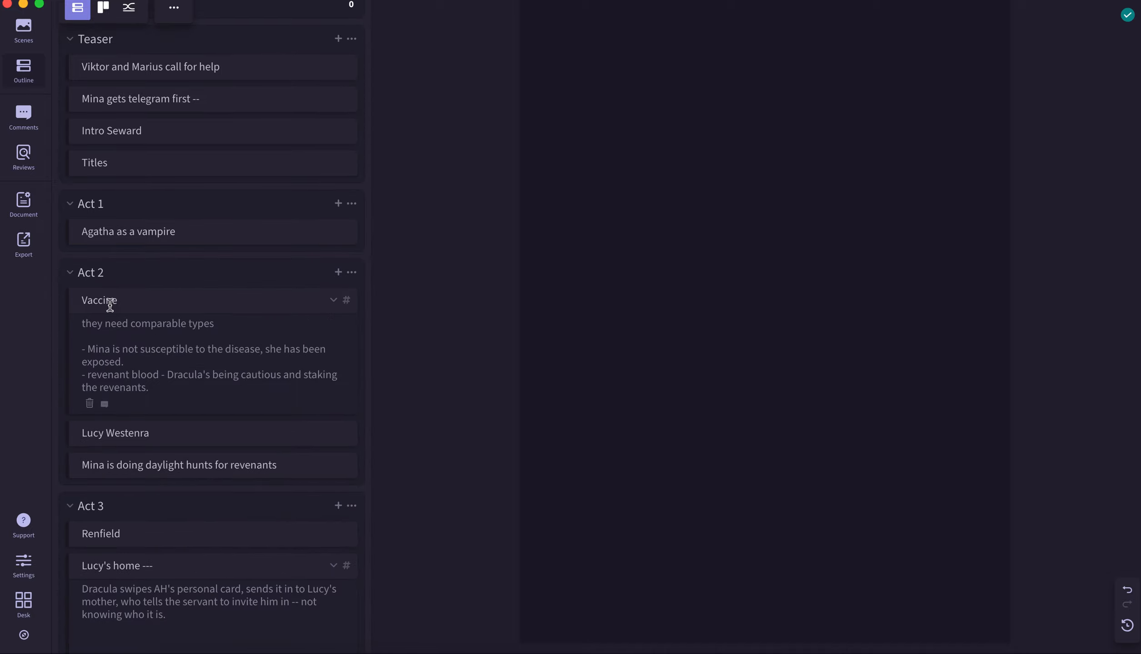
pyautogui.click(333, 302)
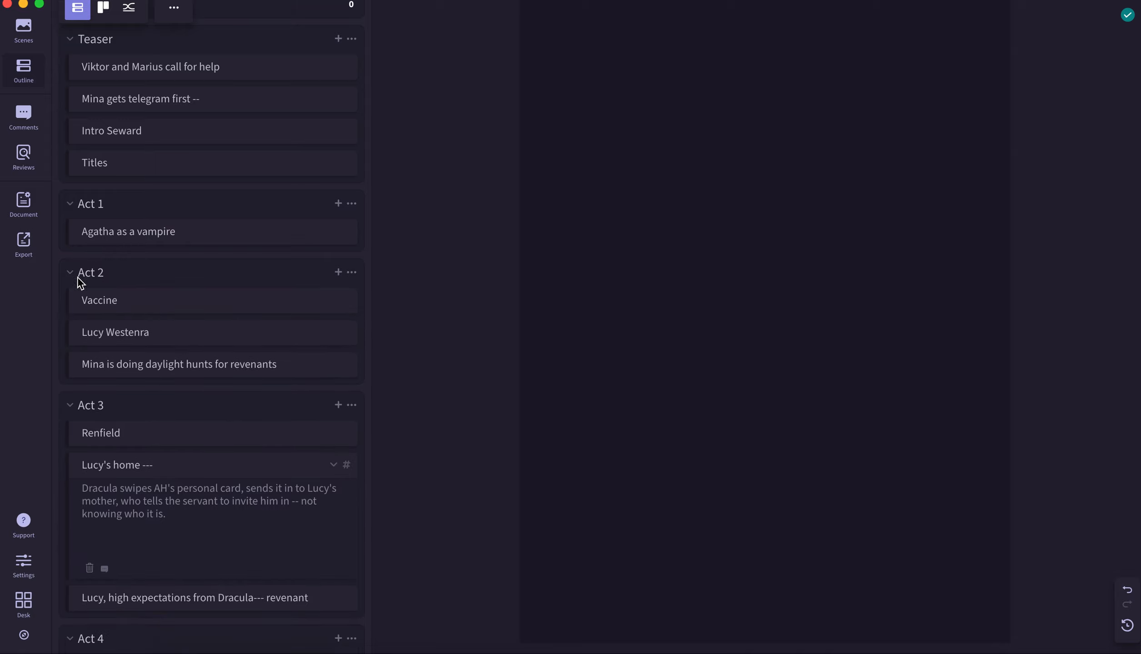
# Expand the Searching for the Cure beat and collapse Act 4 and Act 3.
pyautogui.scroll(-3, 96, 268)
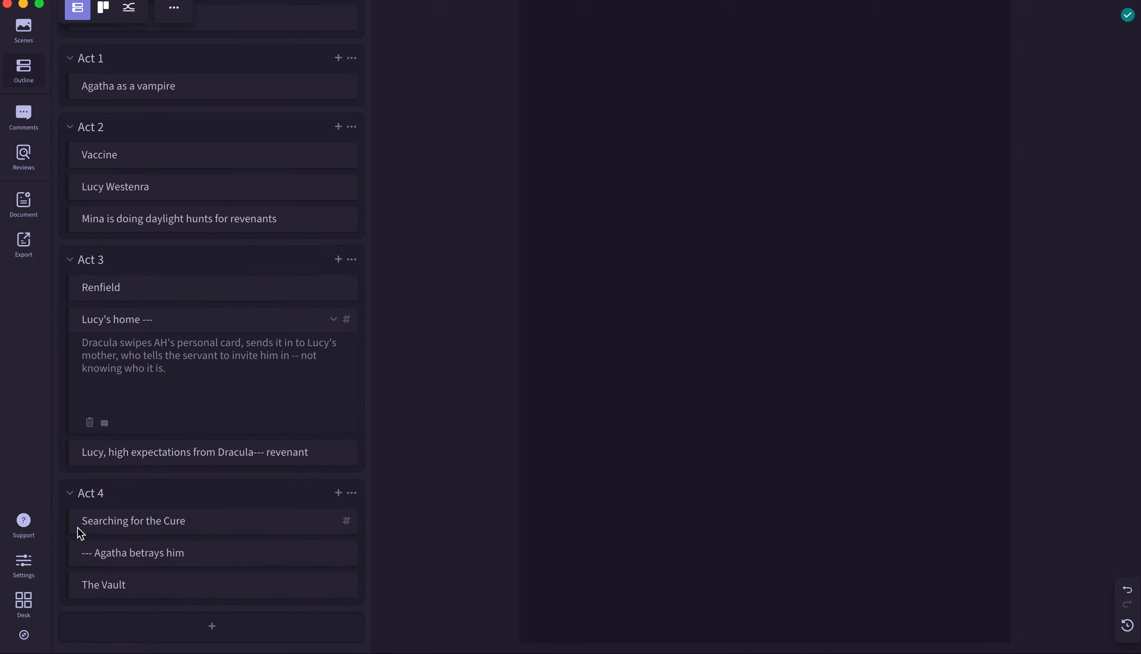
pyautogui.click(219, 529)
pyautogui.scroll(-3, 219, 531)
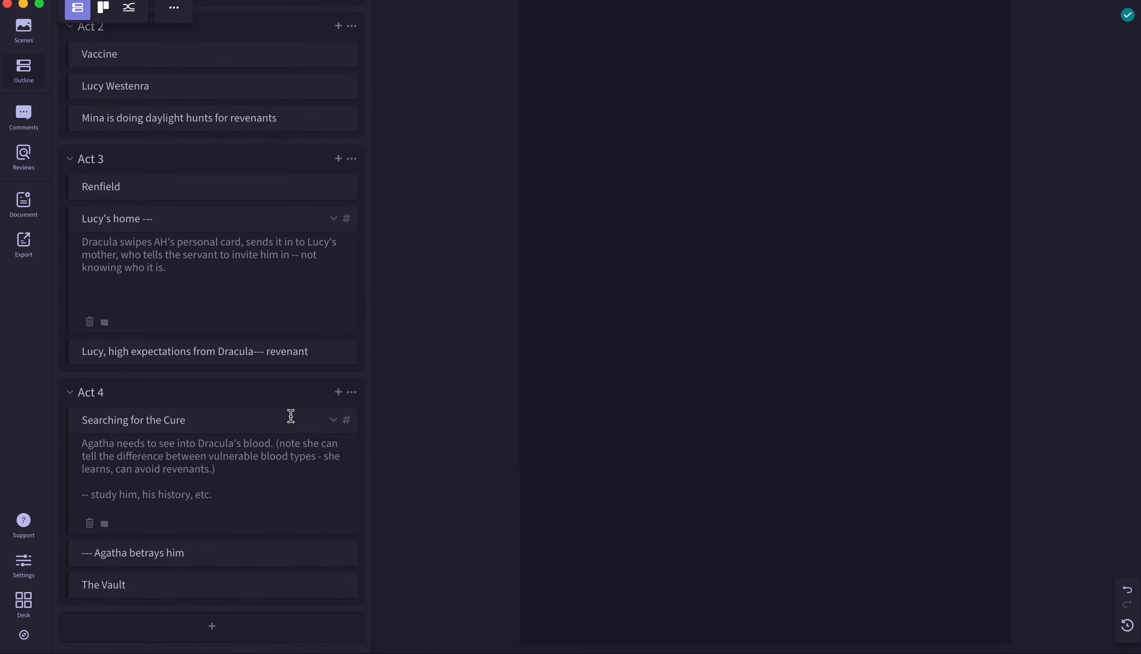
pyautogui.click(72, 392)
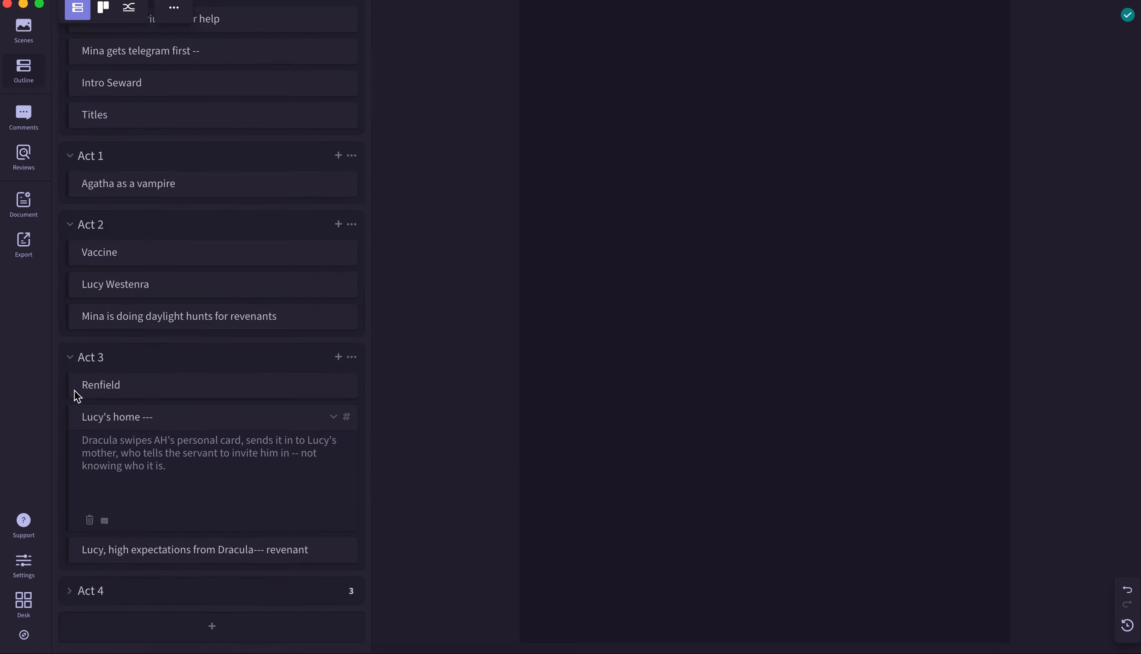
pyautogui.click(70, 359)
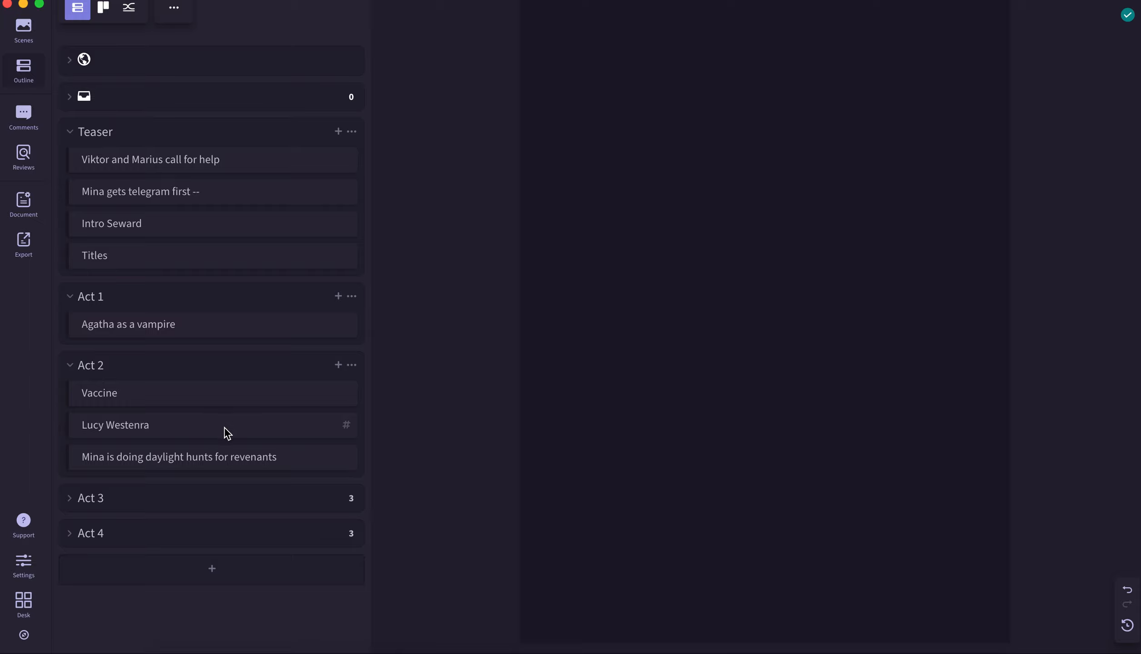
# Expand the "Agatha as a vampire" beat in Act 1 and reopen Acts 3 and 4.
pyautogui.click(231, 336)
pyautogui.scroll(-1, 267, 512)
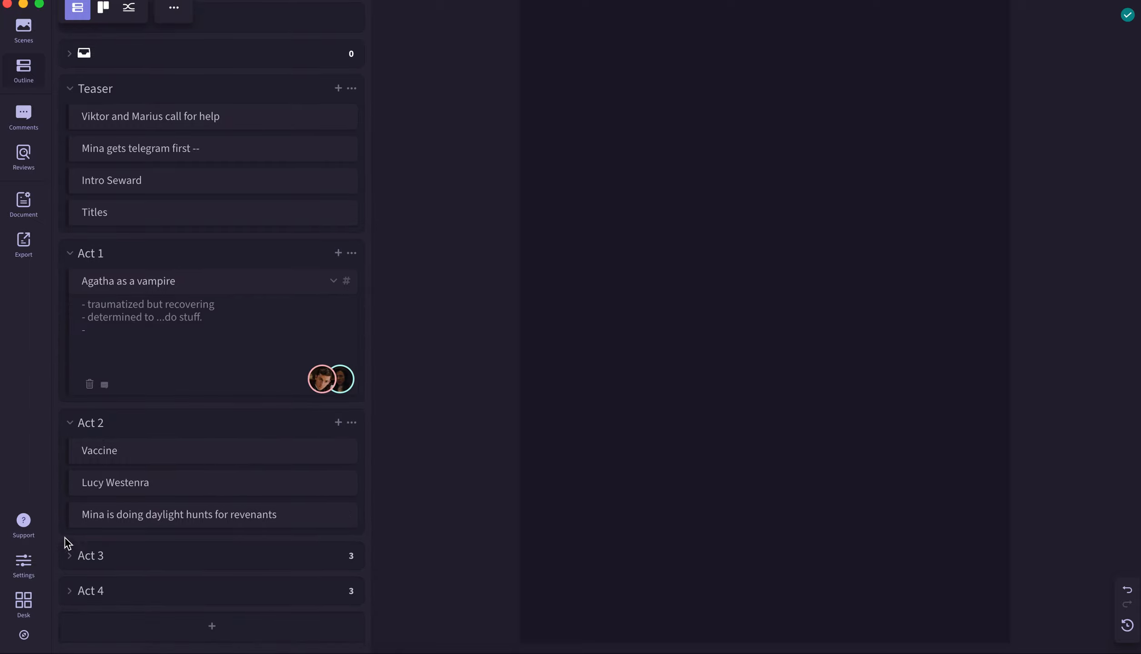
pyautogui.click(70, 555)
pyautogui.scroll(-3, 191, 522)
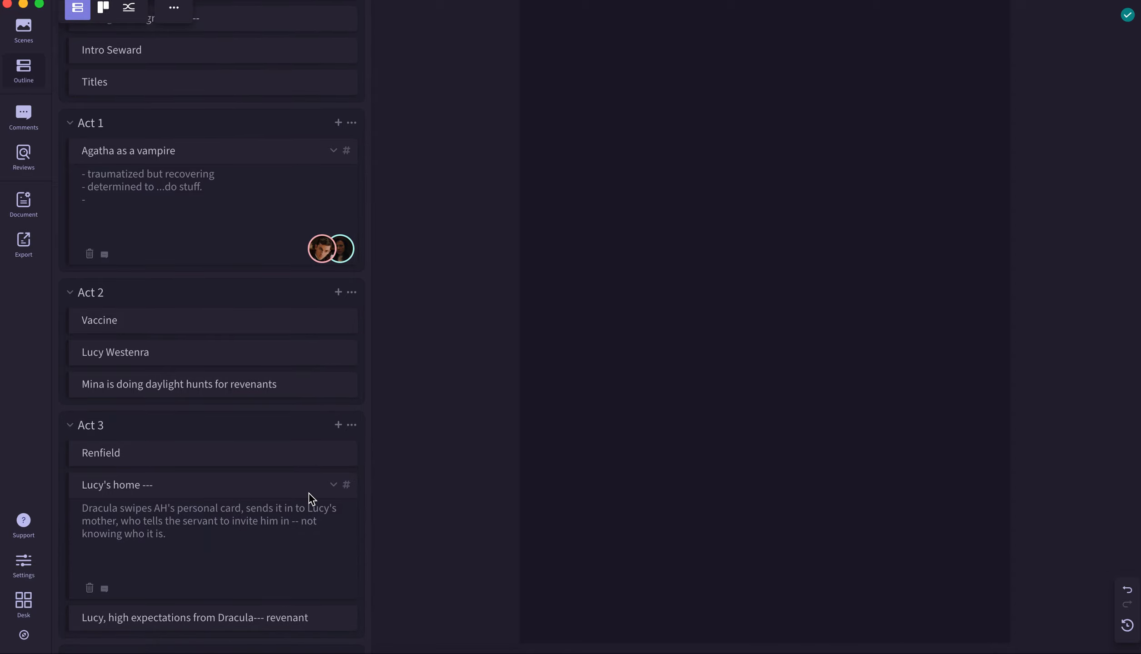
pyautogui.scroll(-2, 303, 514)
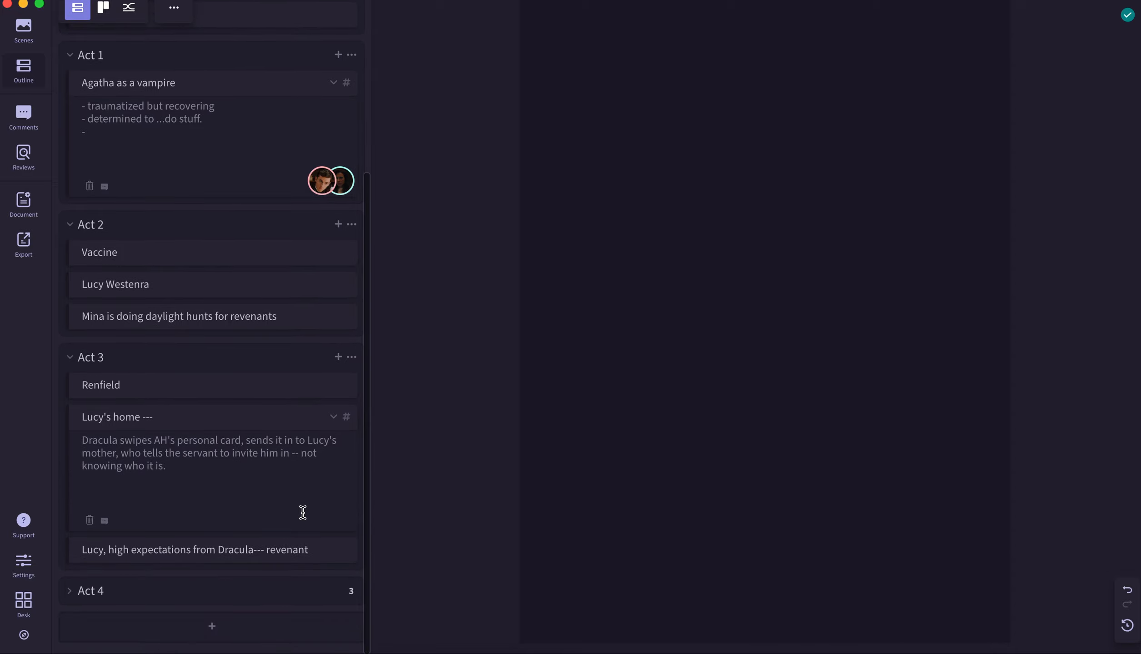
pyautogui.click(68, 591)
pyautogui.scroll(-4, 203, 606)
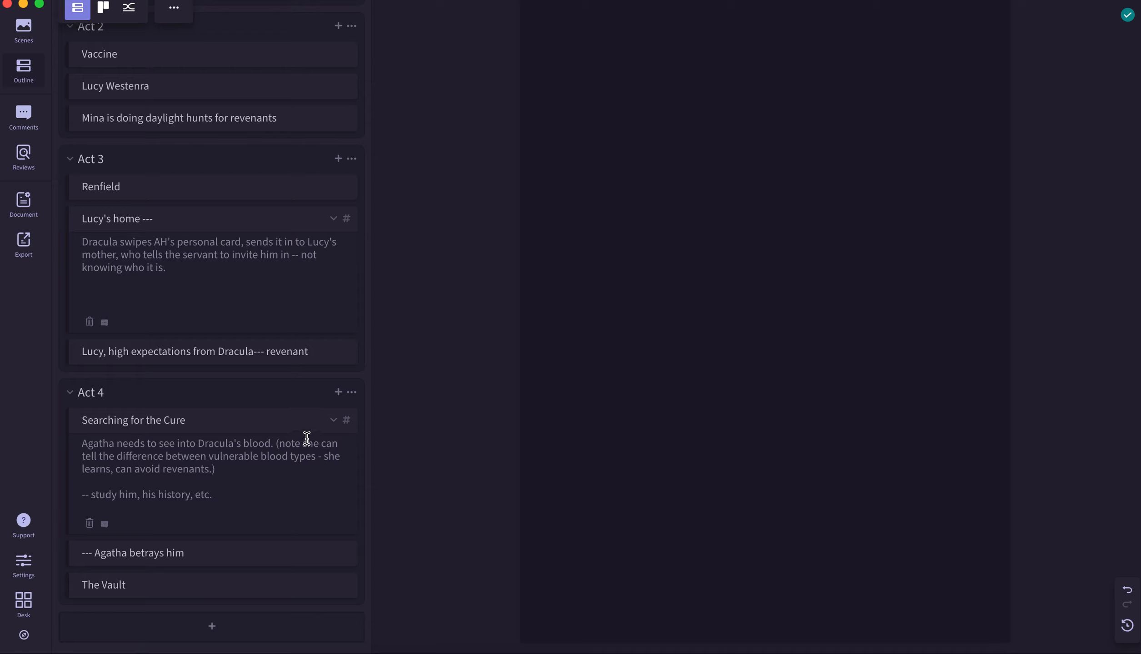
# Tag the Searching for the Cure beat with the characters Dracula and Agatha Van Helsing.
pyautogui.click(332, 424)
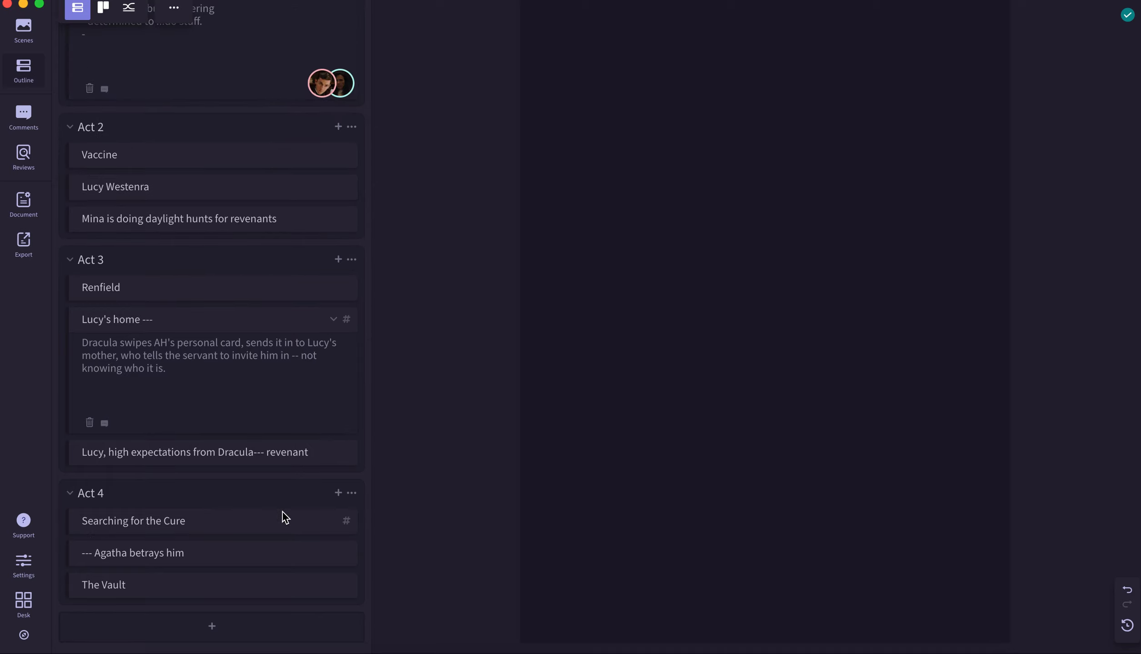
pyautogui.click(282, 514)
pyautogui.click(347, 421)
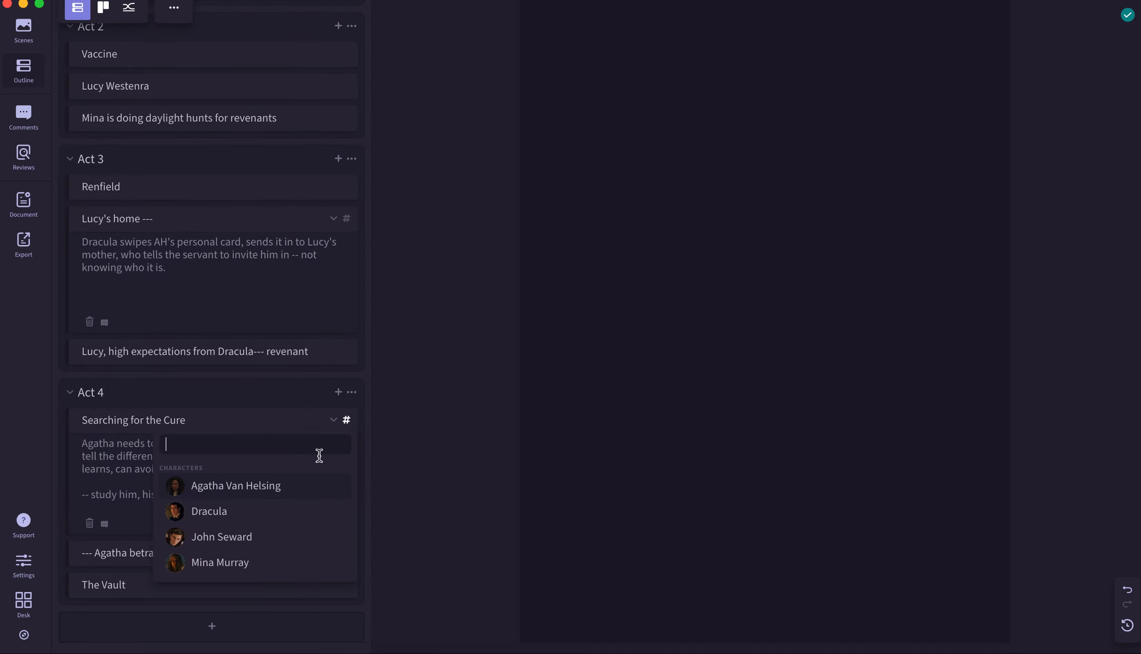
pyautogui.click(254, 521)
pyautogui.click(286, 484)
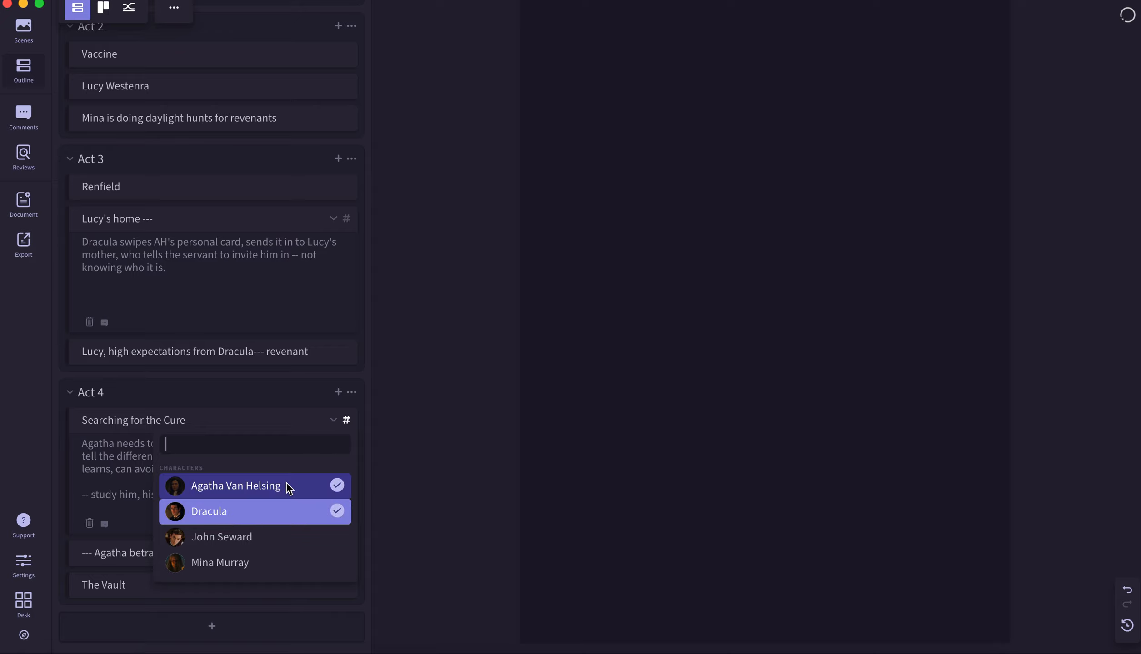
pyautogui.click(348, 421)
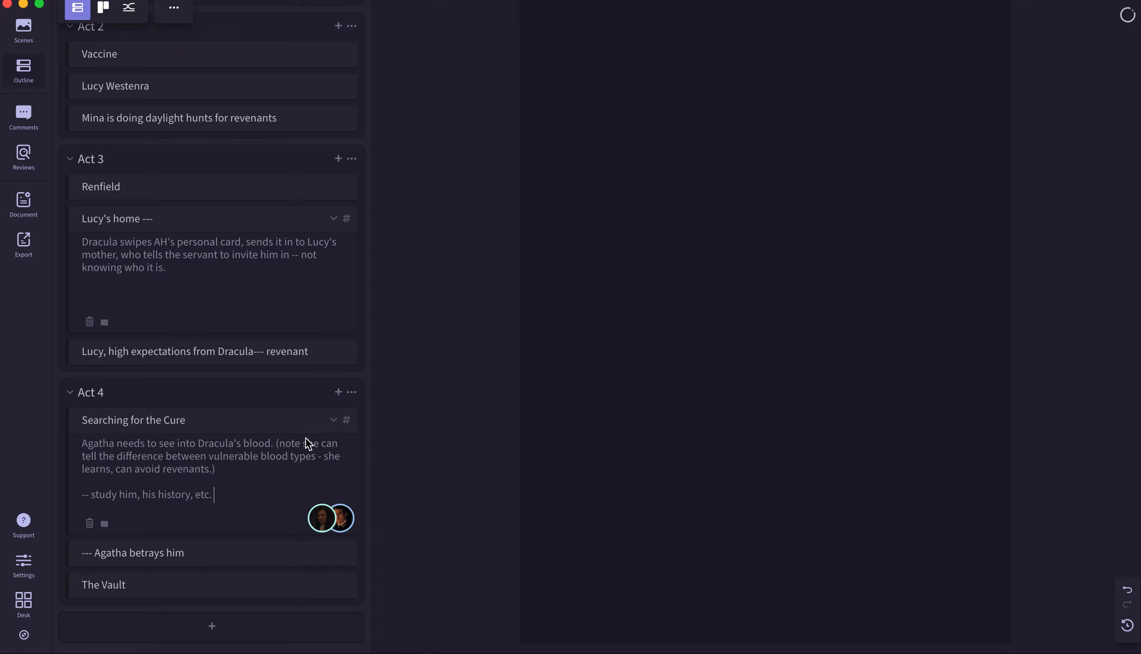
# Tag the "--- Agatha betrays him" beat with the characters Agatha Van Helsing and Dracula.
pyautogui.click(318, 553)
pyautogui.click(346, 554)
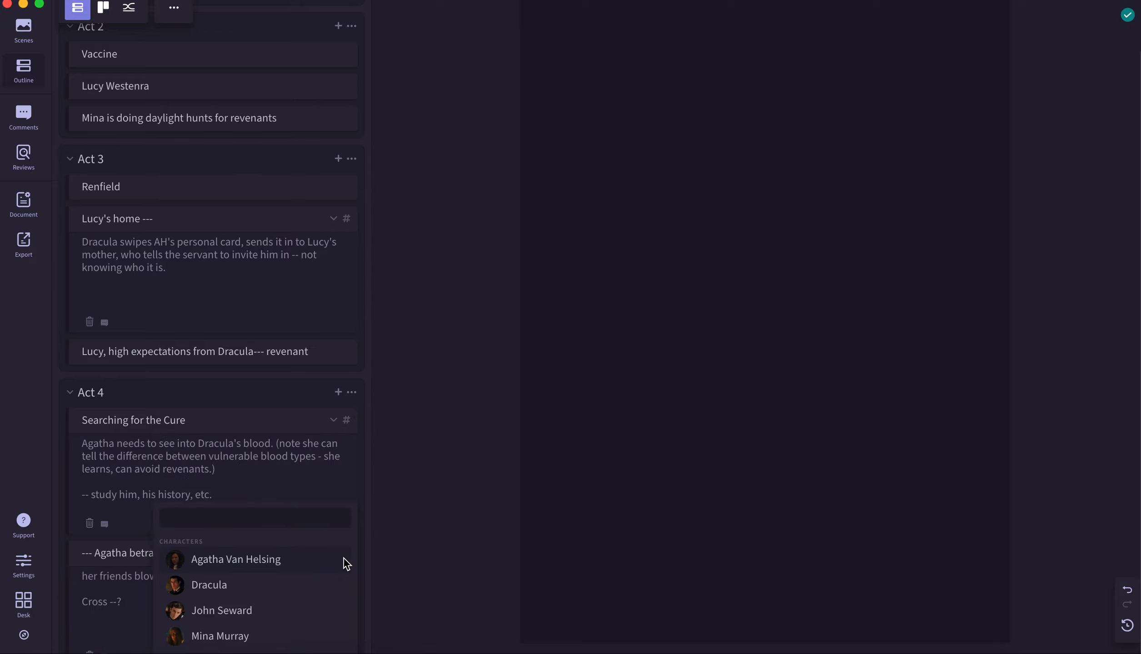
pyautogui.click(244, 568)
pyautogui.click(270, 643)
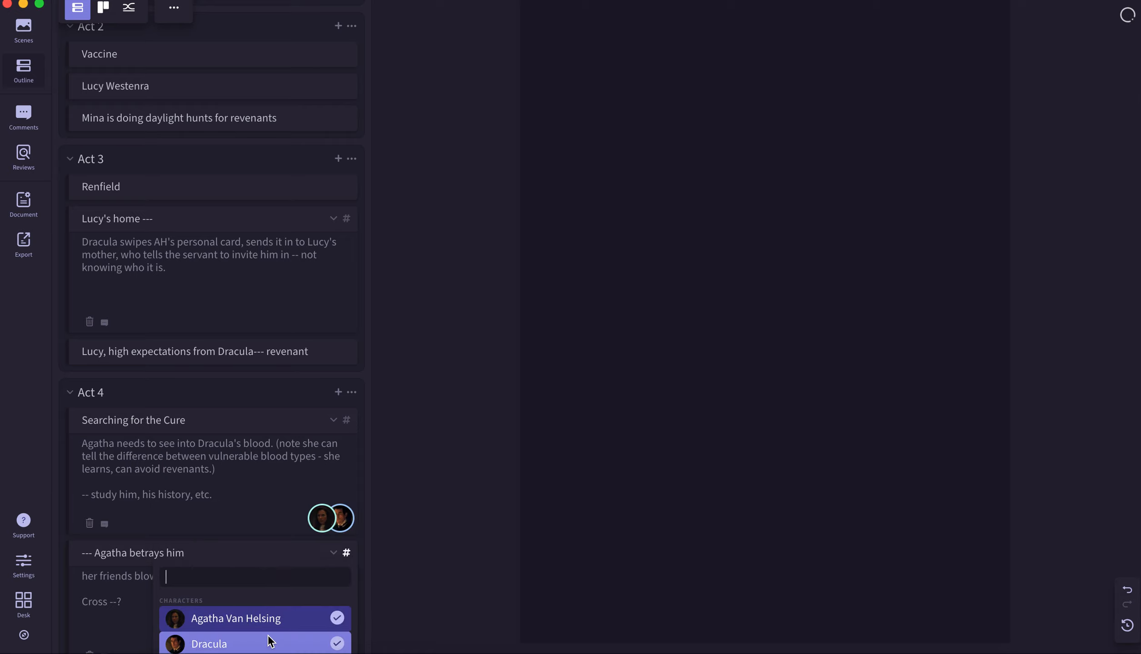
pyautogui.click(350, 553)
pyautogui.scroll(-4, 330, 551)
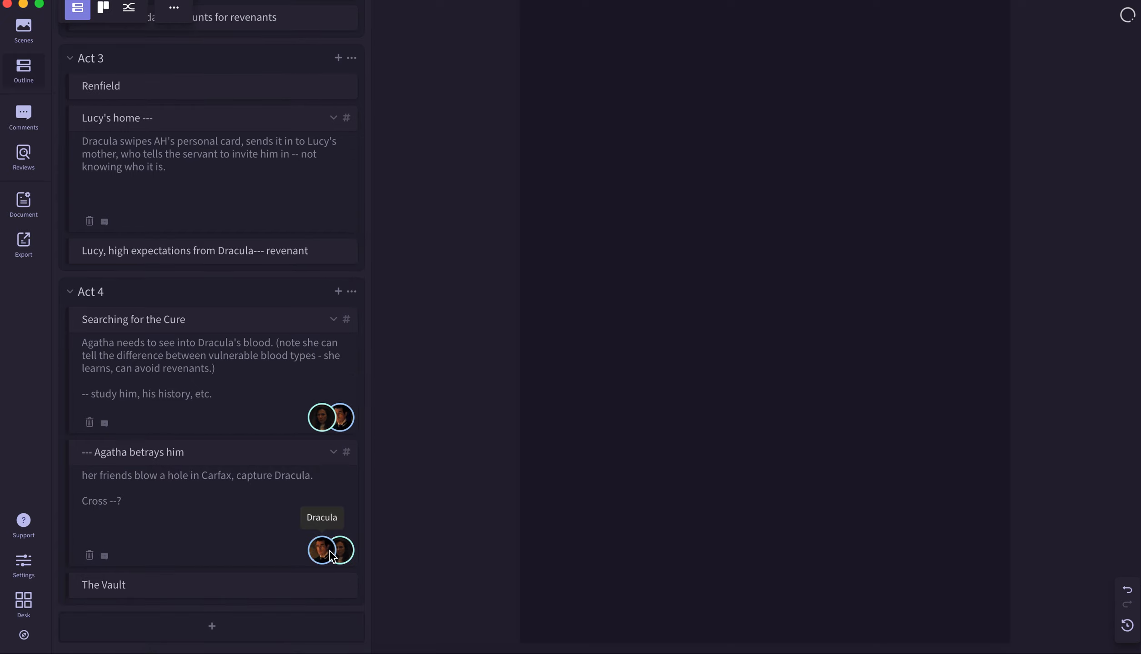
# Expand The Vault beat and tag it with the characters Agatha Van Helsing and Dracula.
pyautogui.click(324, 585)
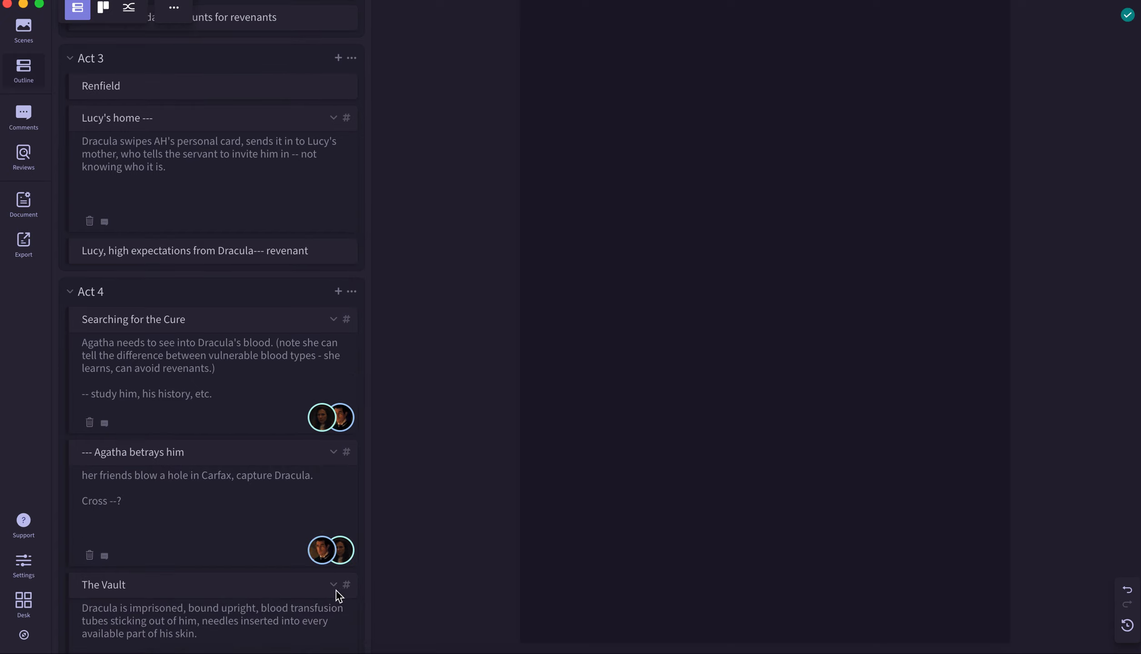
pyautogui.click(346, 585)
pyautogui.click(307, 561)
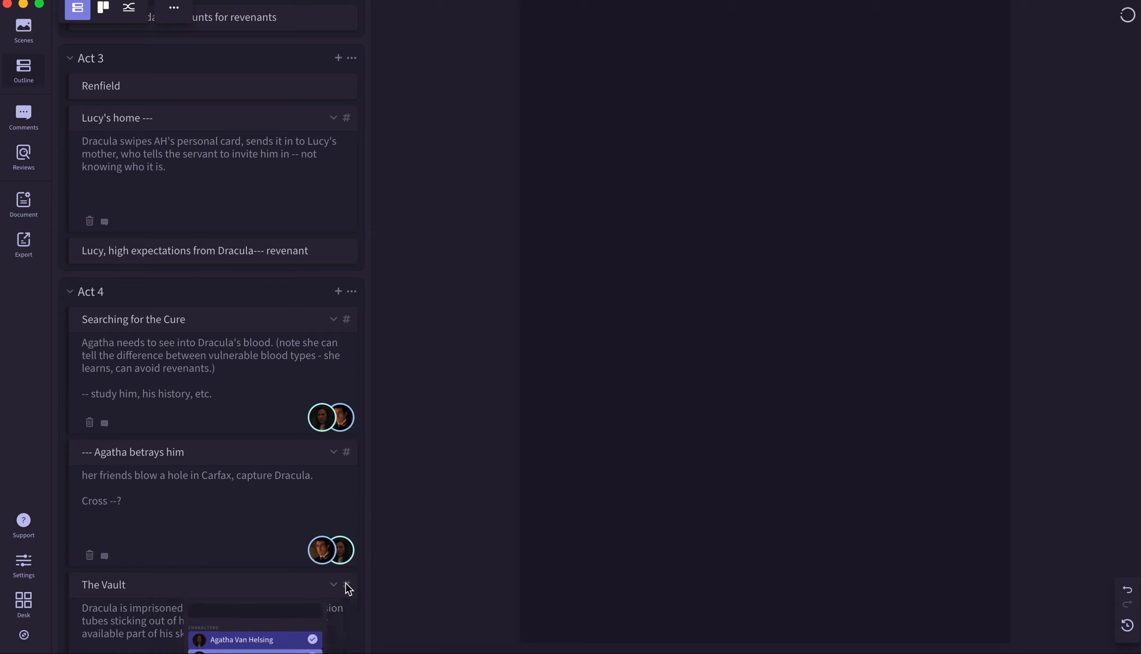
# Collapse the Searching for the Cure, "--- Agatha betrays him" and The Vault beats in Act 4.
pyautogui.click(337, 329)
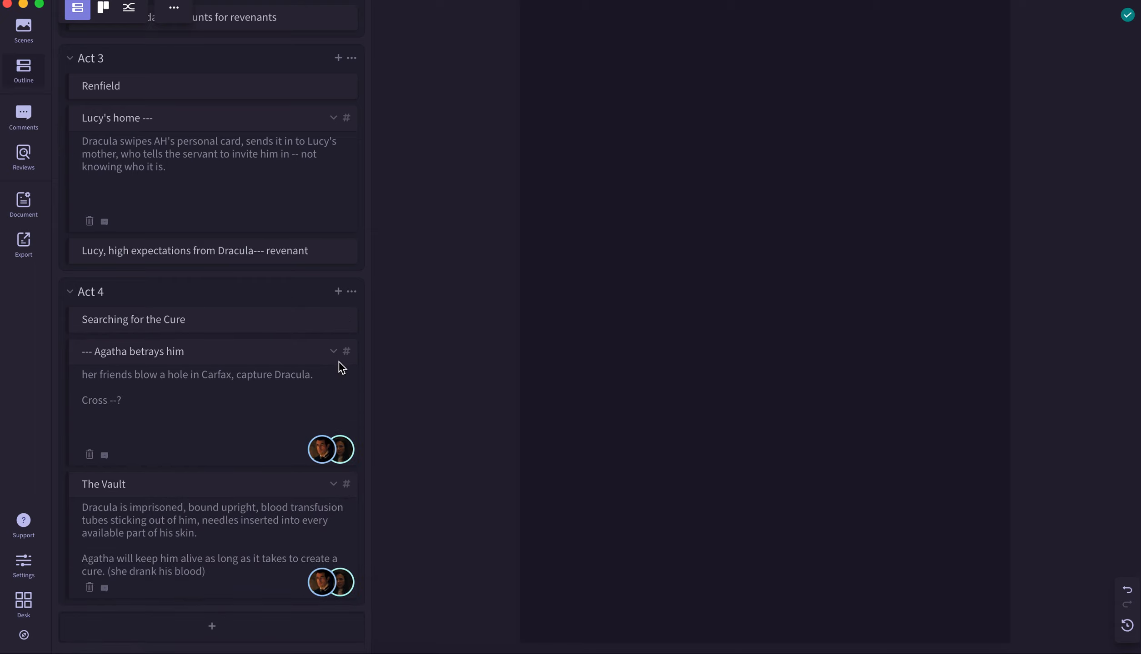
pyautogui.click(336, 362)
pyautogui.click(334, 481)
pyautogui.moveTo(216, 543)
pyautogui.mouseDown()
pyautogui.moveTo(229, 536)
pyautogui.moveTo(179, 517)
pyautogui.moveTo(233, 545)
pyautogui.moveTo(222, 551)
pyautogui.mouseUp()
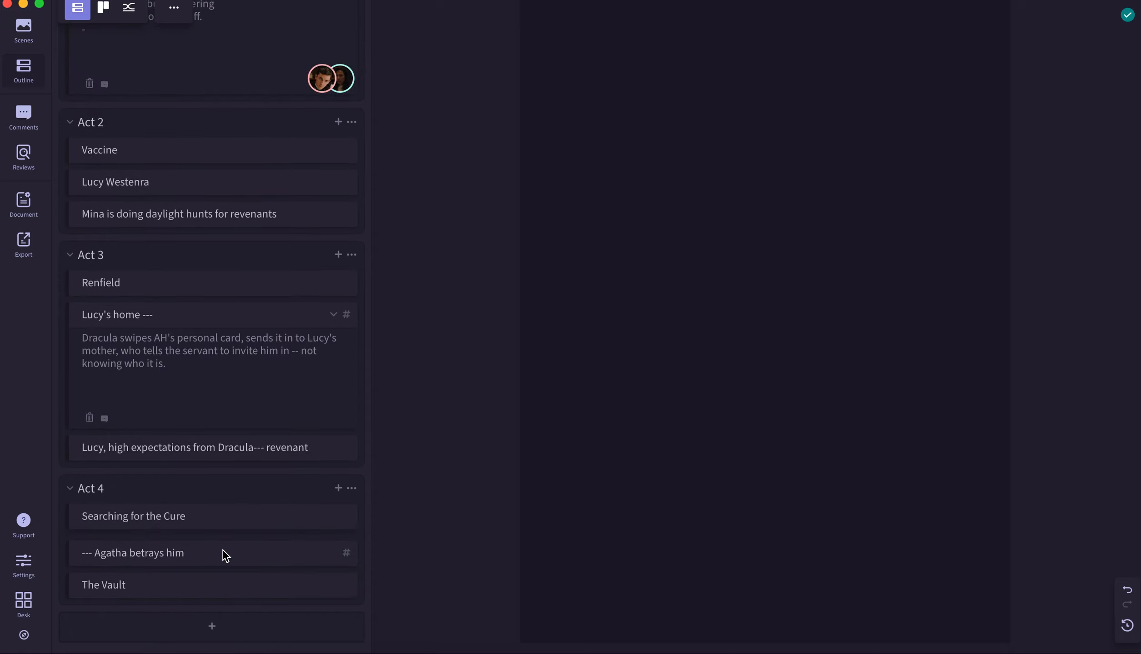
# Collapse the "Lucy's home ---" beat and move it above Renfield in Act 3.
pyautogui.click(334, 319)
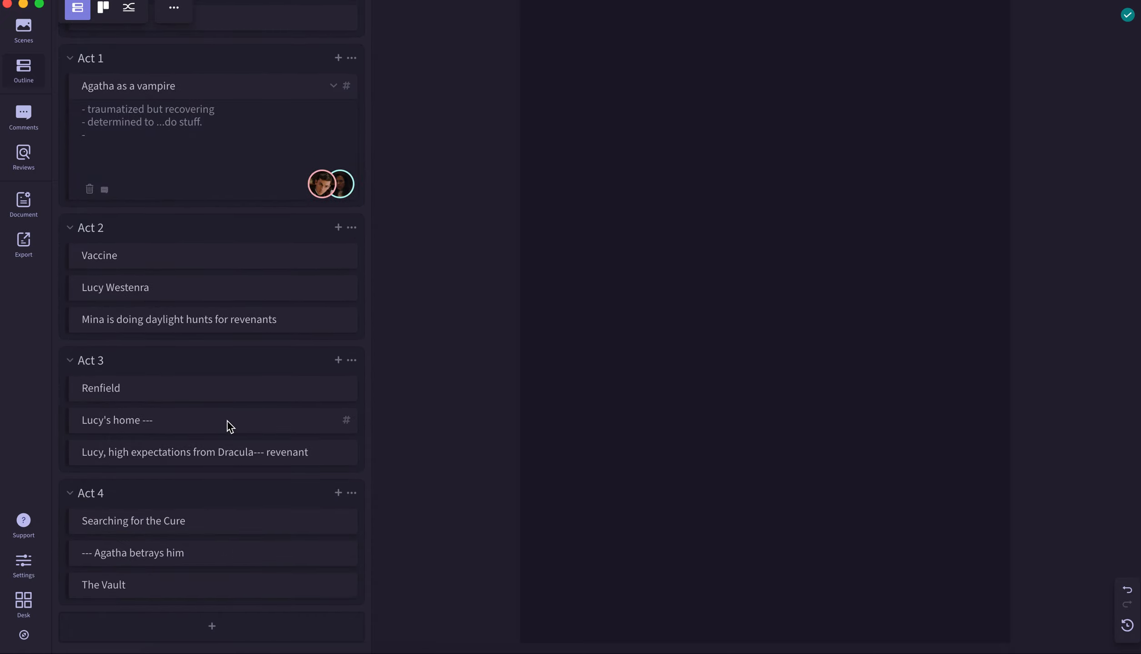
pyautogui.moveTo(209, 430); pyautogui.dragTo(201, 392)
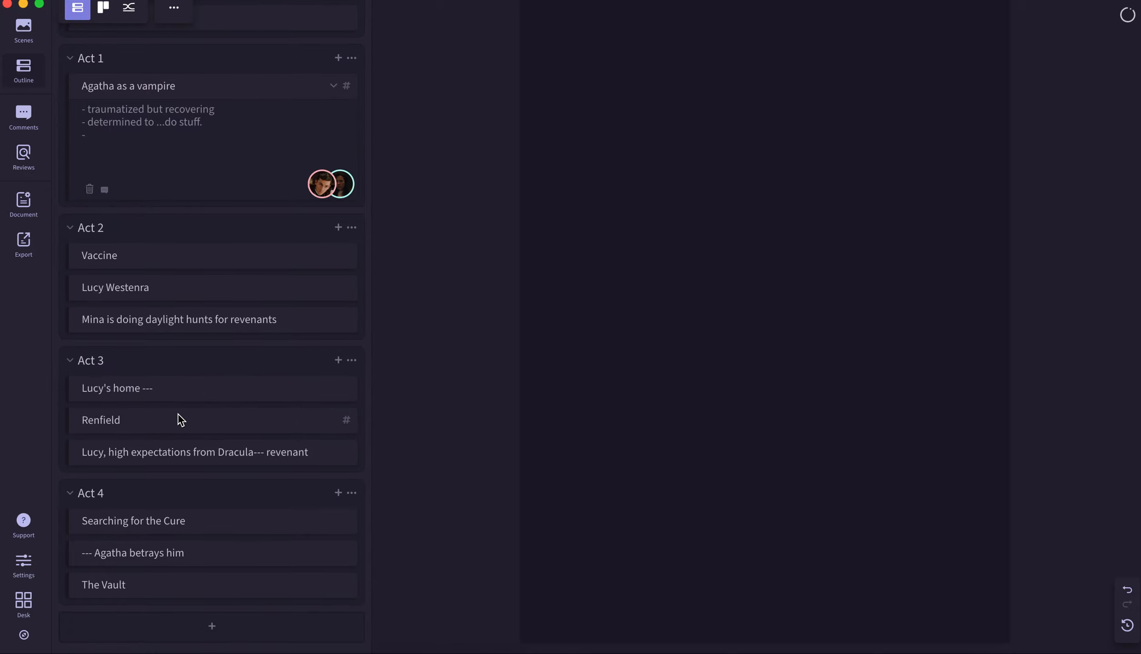
# Collapse the "Agatha as a vampire" beat in Act 1.
pyautogui.scroll(2, 177, 230)
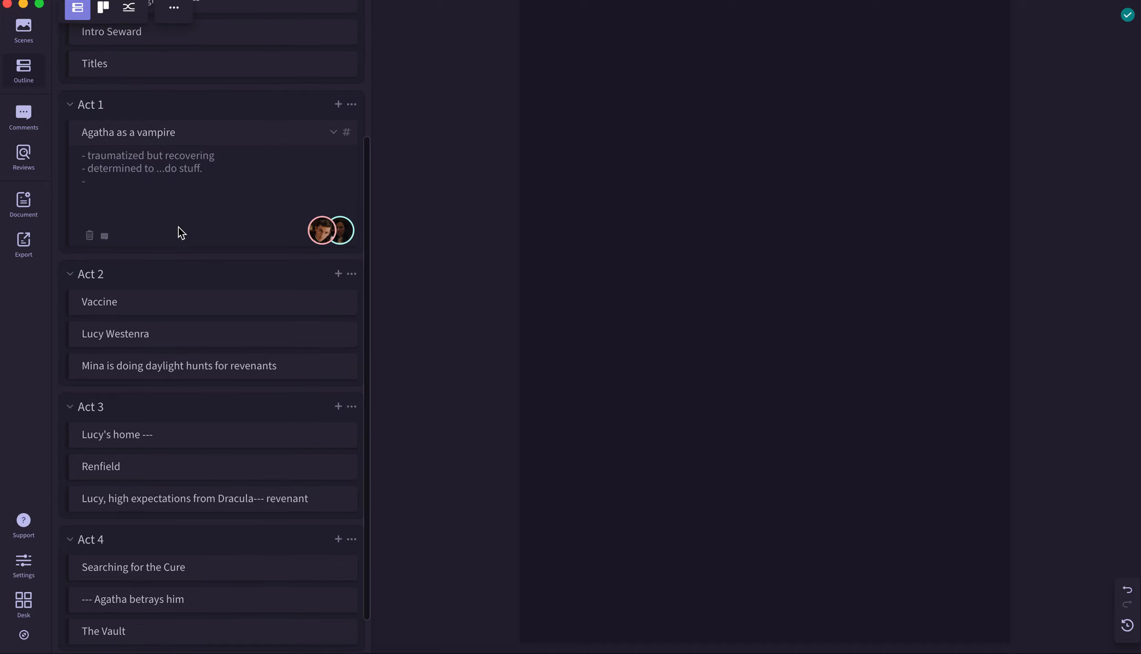
pyautogui.click(333, 132)
pyautogui.scroll(5, 334, 137)
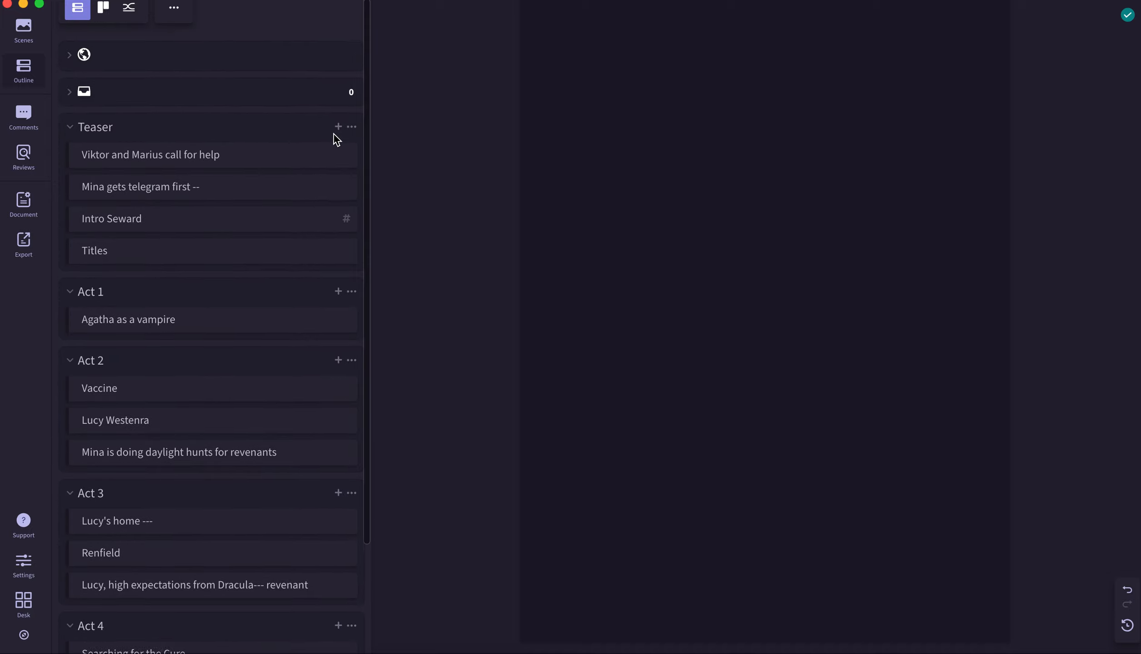
# Add an untitled beat to the end of Act 2 and collapse it.
pyautogui.scroll(-5, 273, 204)
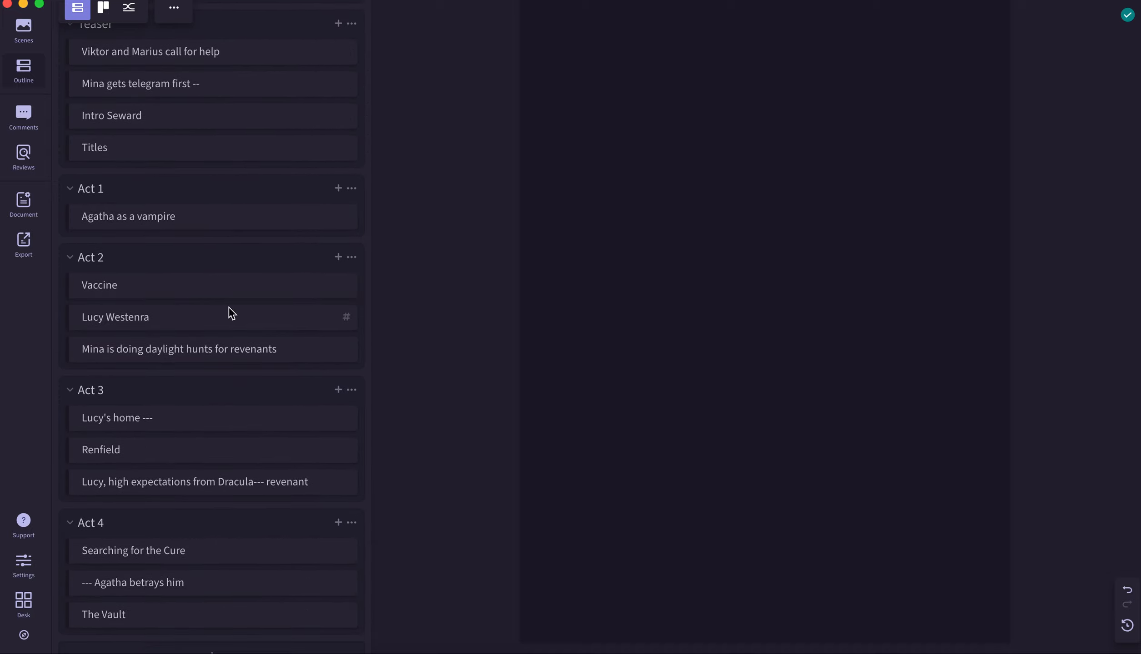
pyautogui.scroll(-1, 249, 279)
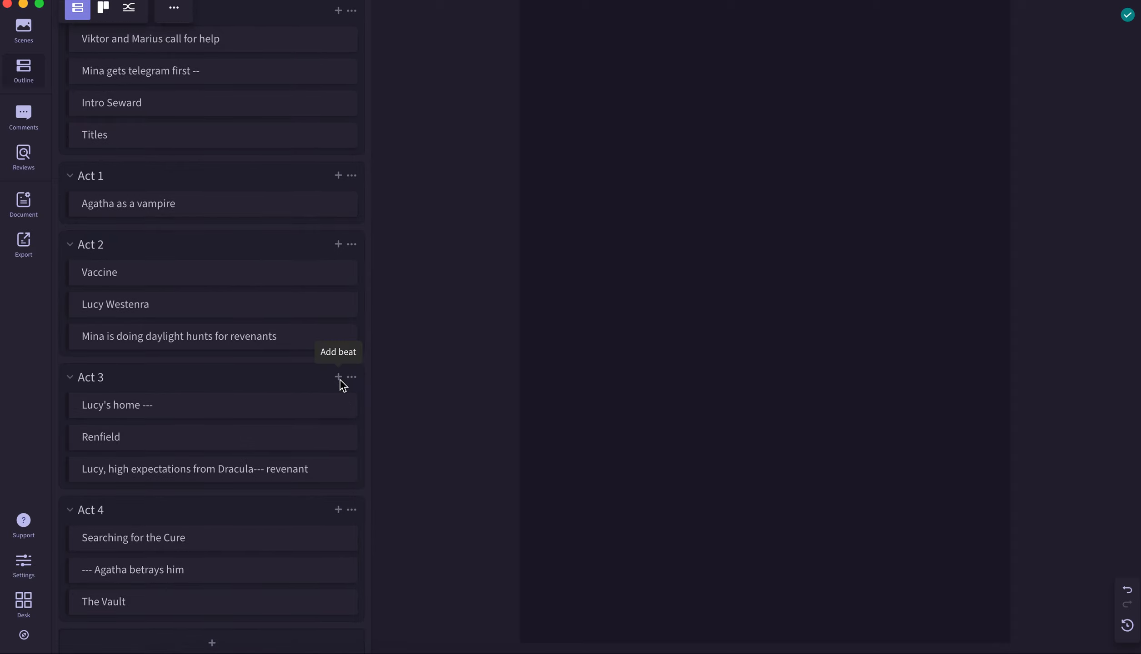
pyautogui.click(338, 244)
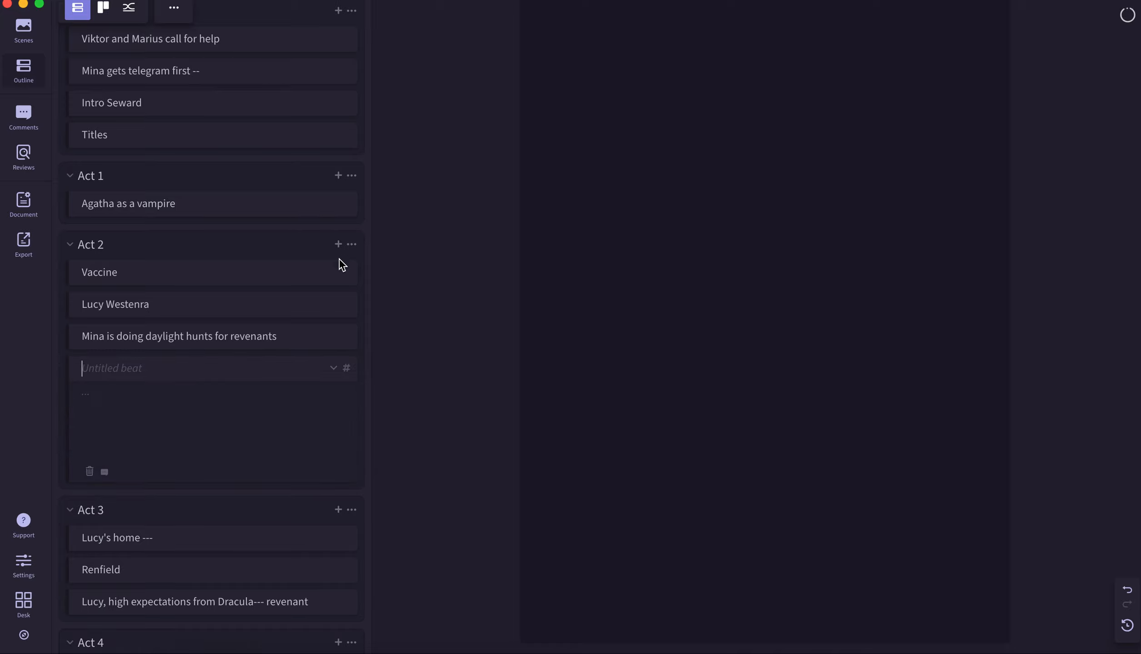
pyautogui.click(90, 472)
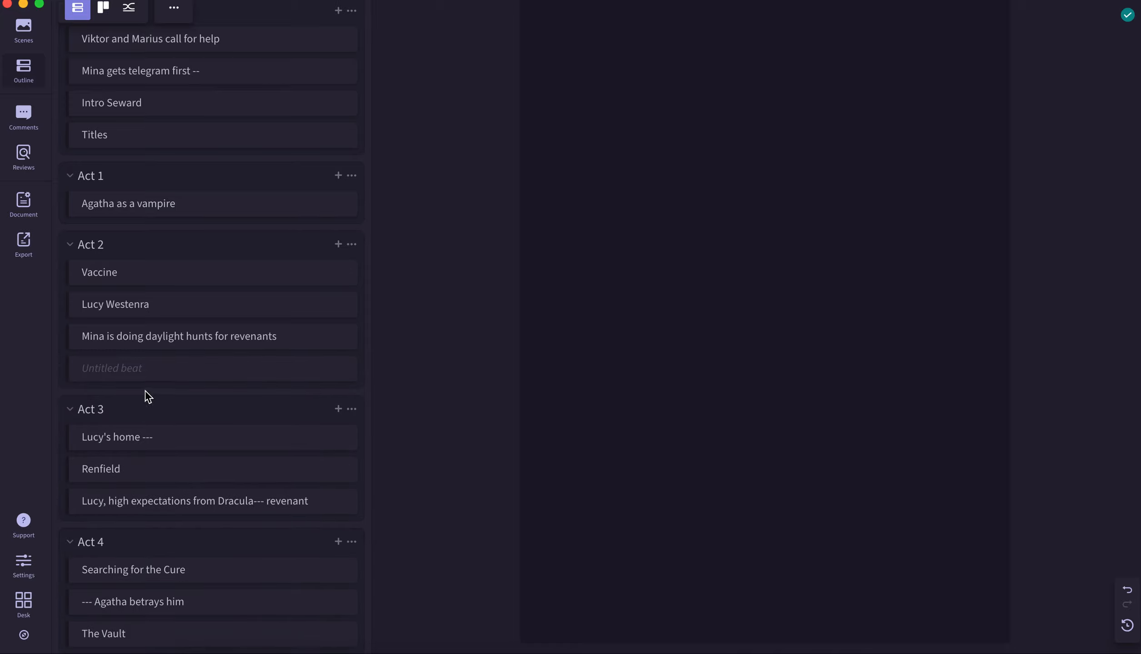
# Delete the untitled beat at the end of Act 2.
pyautogui.click(332, 370)
pyautogui.click(107, 466)
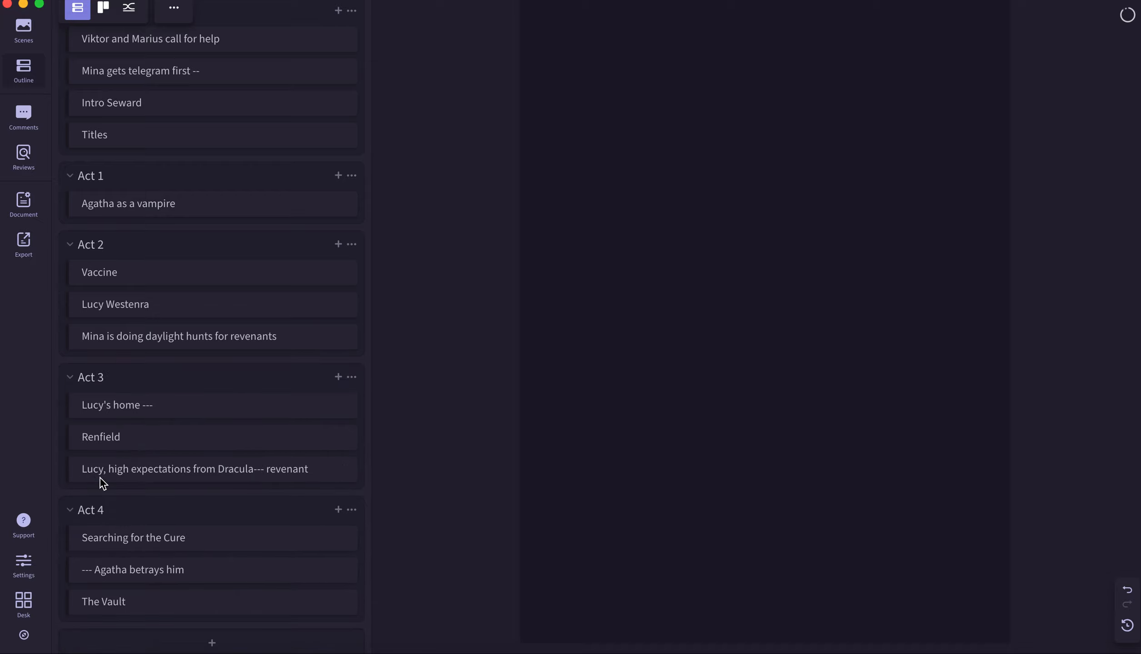
# Describe the daylight hunts beat in Act 2 with ">>> Dracula sees A's telegram to Mina telling Mina not to go looking around at night...".
pyautogui.click(247, 336)
pyautogui.click(238, 389)
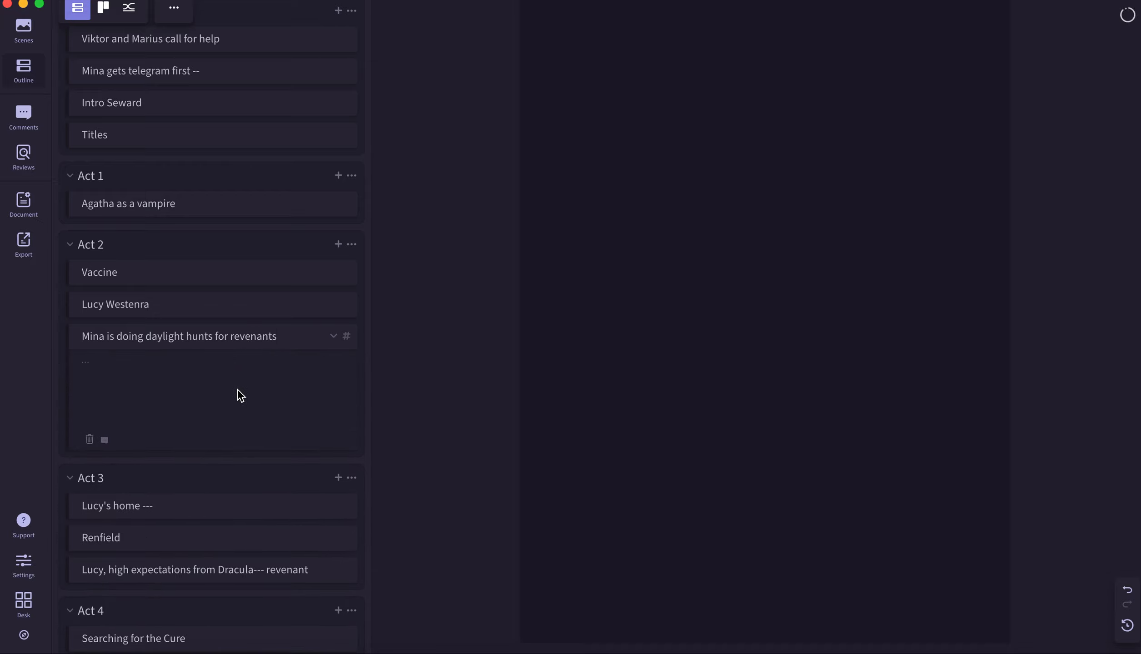
pyautogui.write(">>> Dracula sees A's telegram to M")
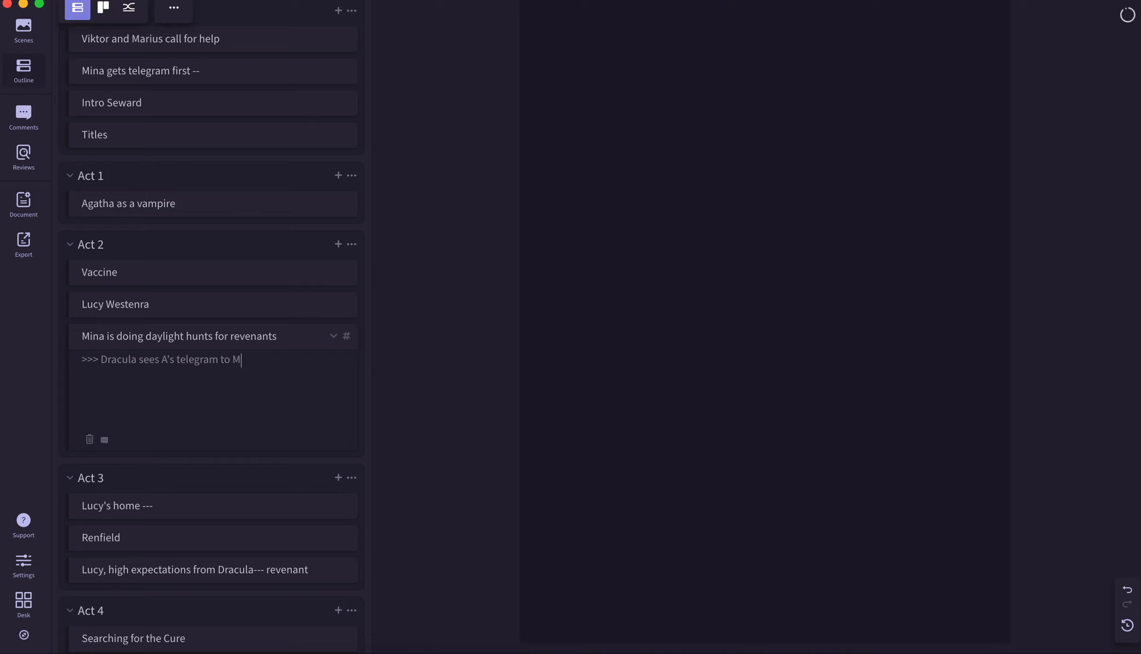
pyautogui.write('ina telling Mina not to go looking arou')
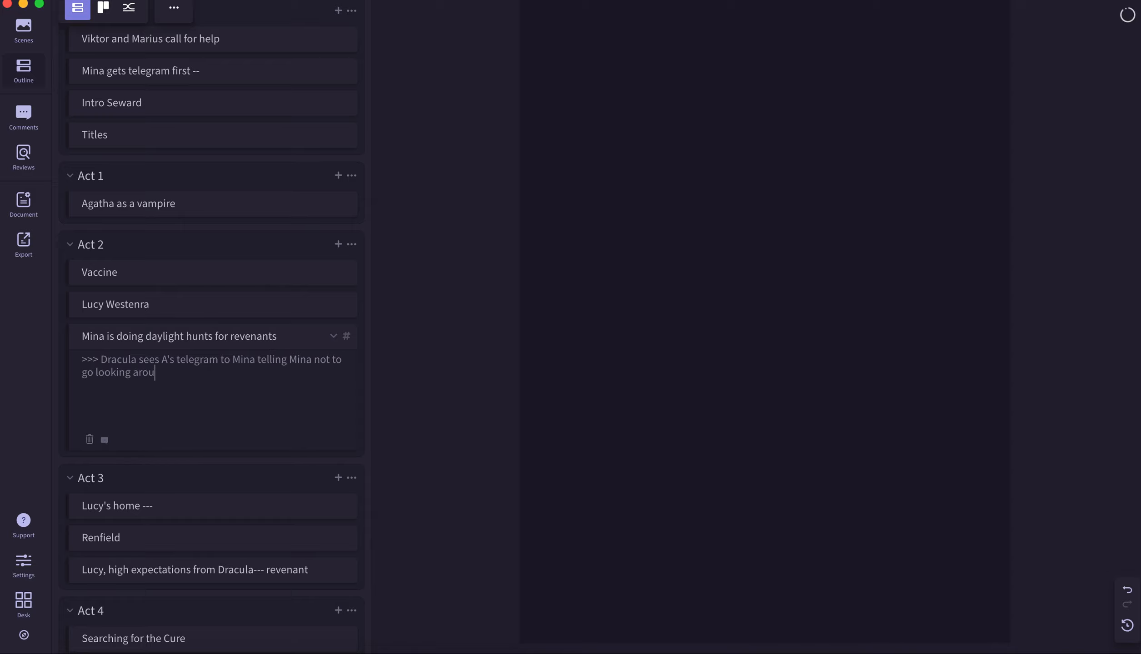
pyautogui.write('nd at night...')
# Add the paragraph "He steals it. She goes looking around at night. Agatha has to save her." to the beat's description and collapse the beat.
pyautogui.press('Return')
pyautogui.press('Return')
pyautogui.write('S')
pyautogui.press('BackSpace')
pyautogui.write('He steals it. She goes loo')
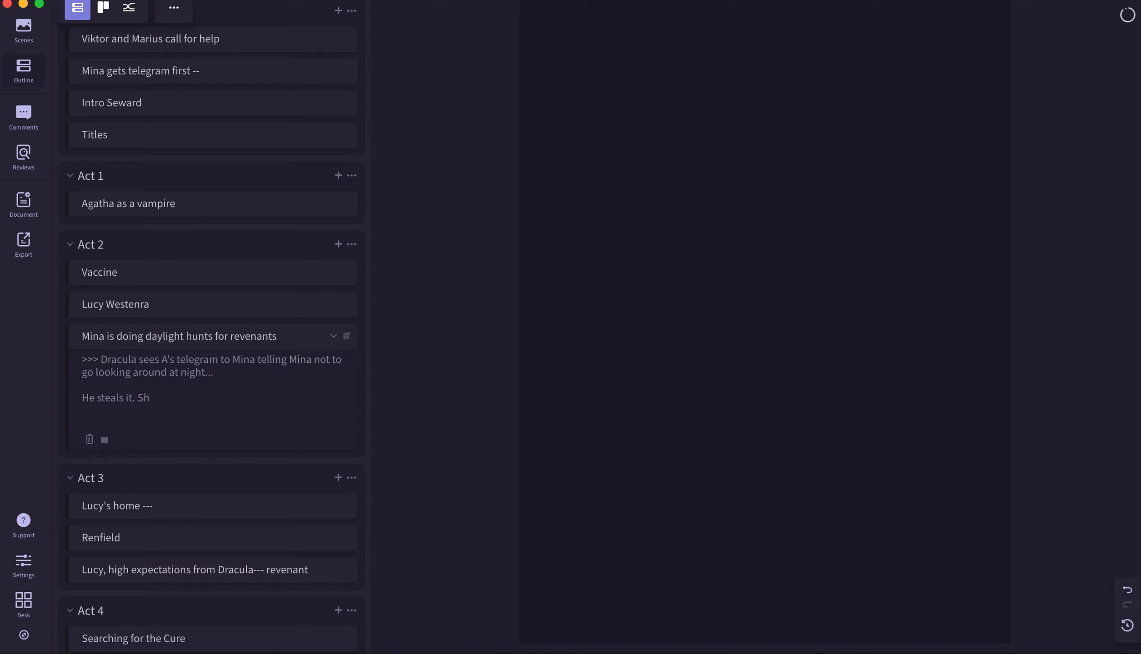
pyautogui.write('king around at night. Agatha')
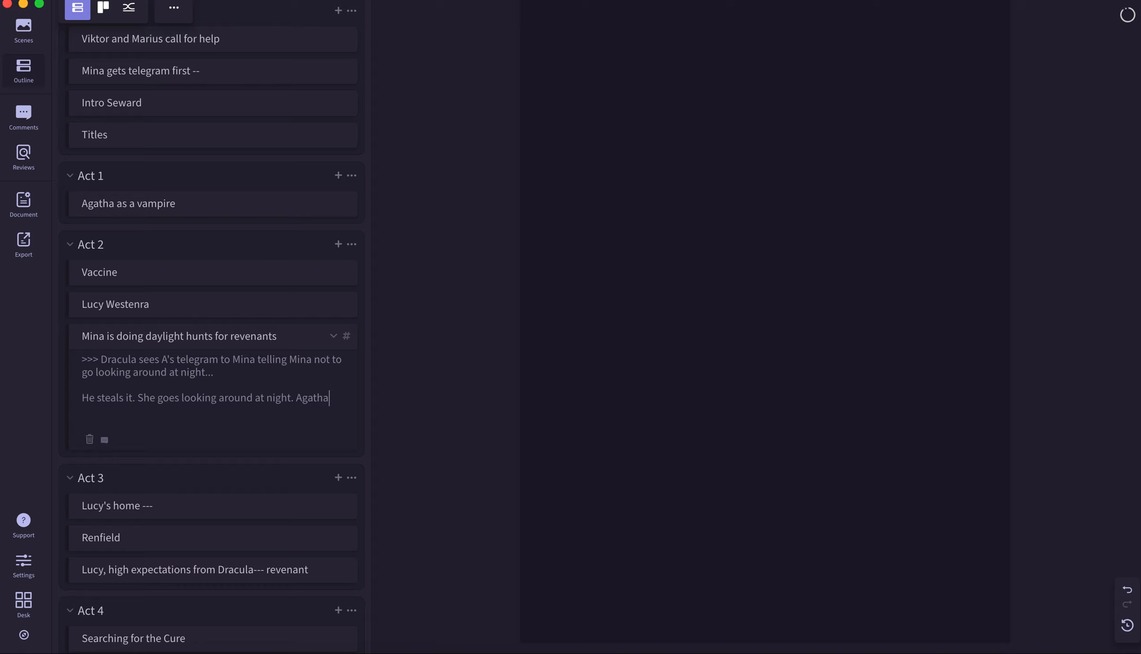
pyautogui.write(' has to save her.')
pyautogui.click(333, 336)
pyautogui.scroll(-1, 184, 422)
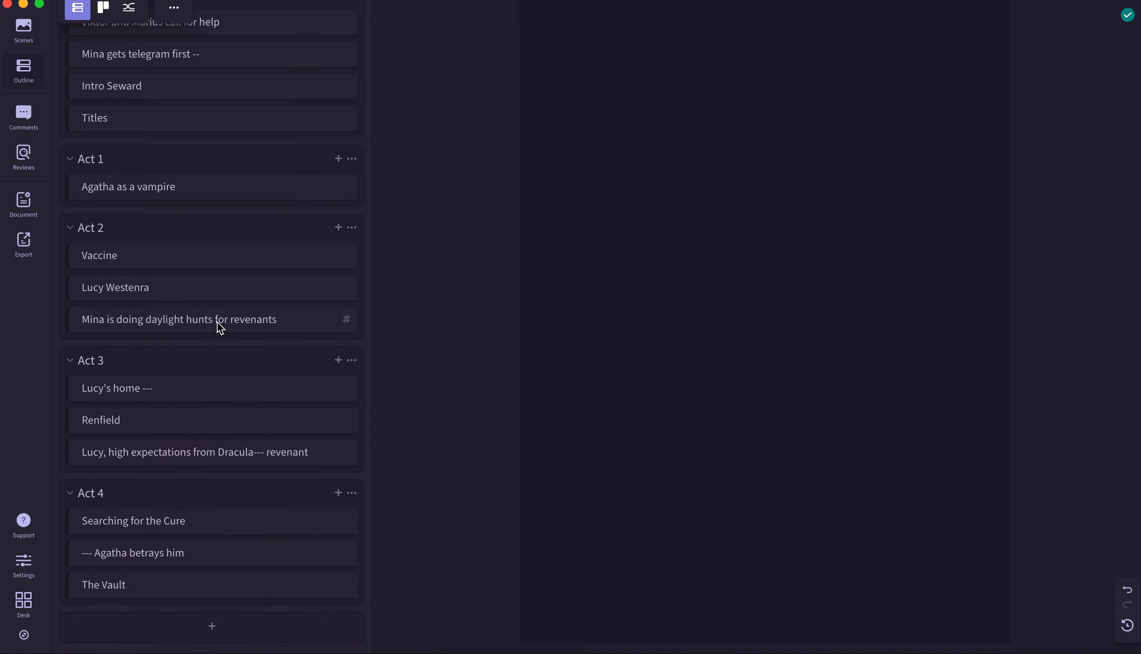
pyautogui.scroll(3, 218, 325)
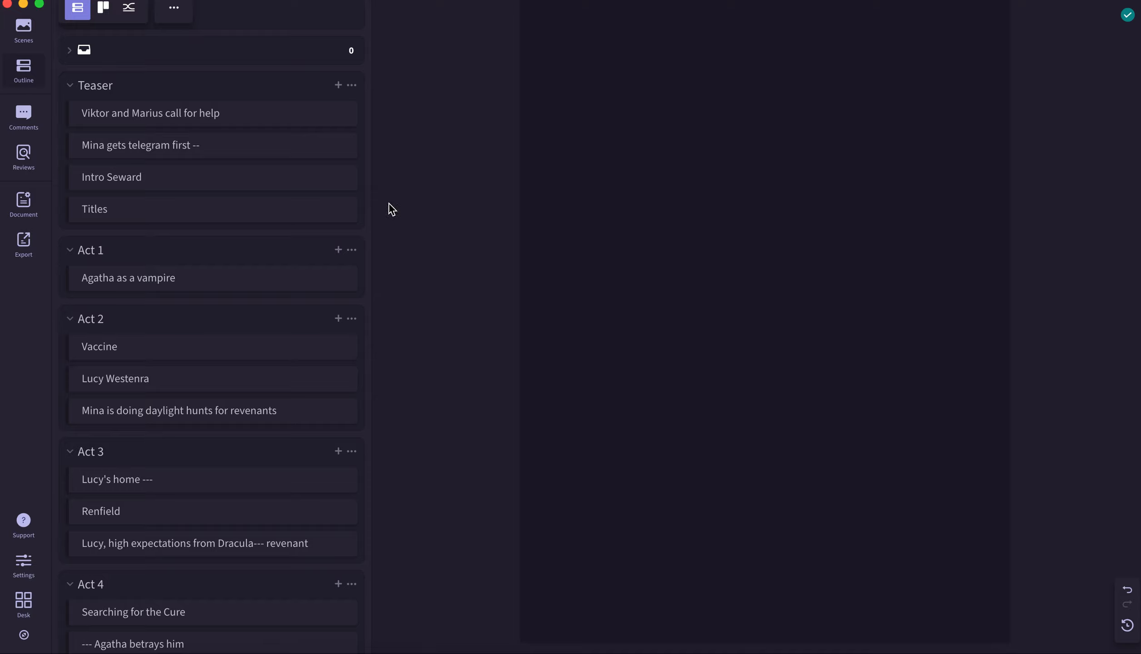
pyautogui.scroll(-3, 237, 316)
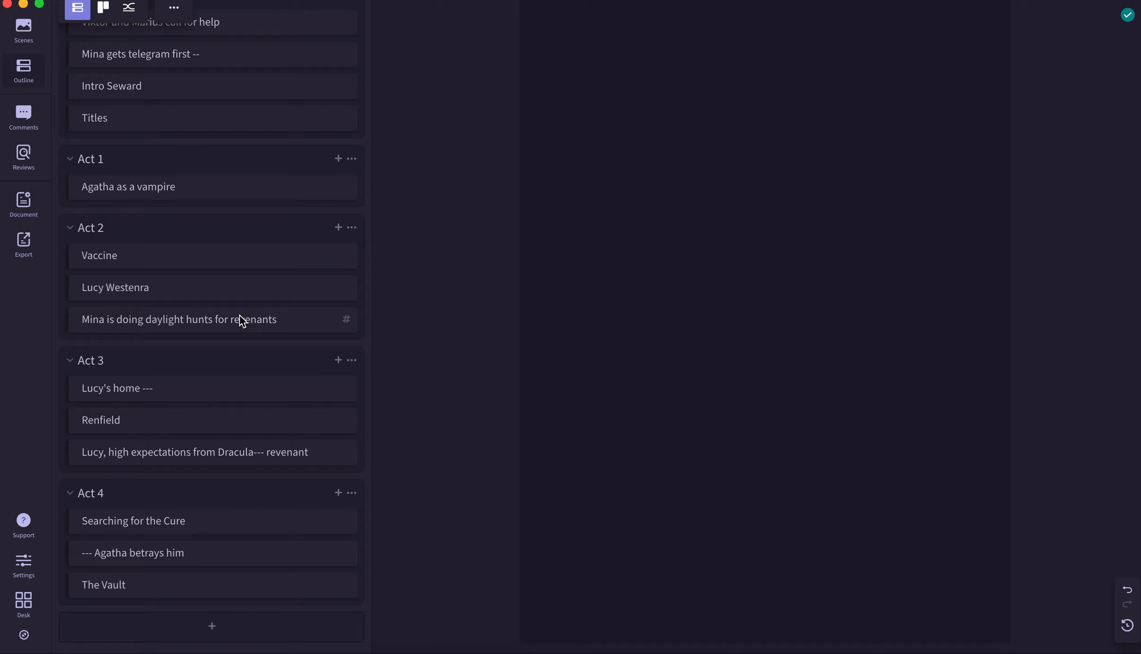
pyautogui.scroll(5, 323, 288)
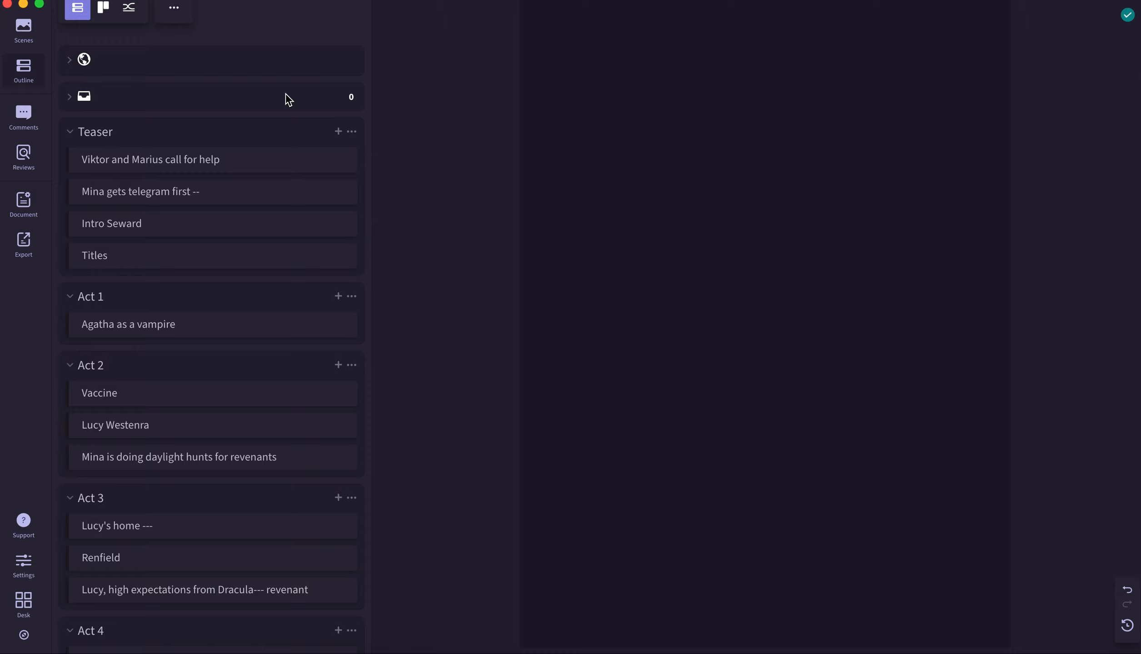
pyautogui.scroll(-1, 286, 95)
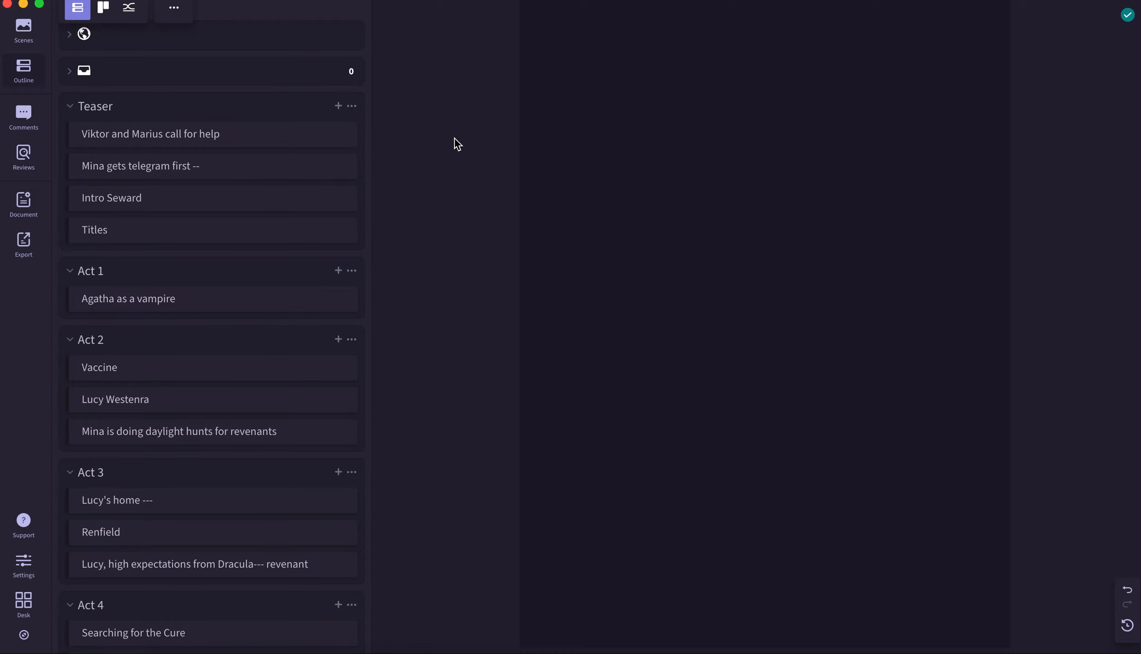